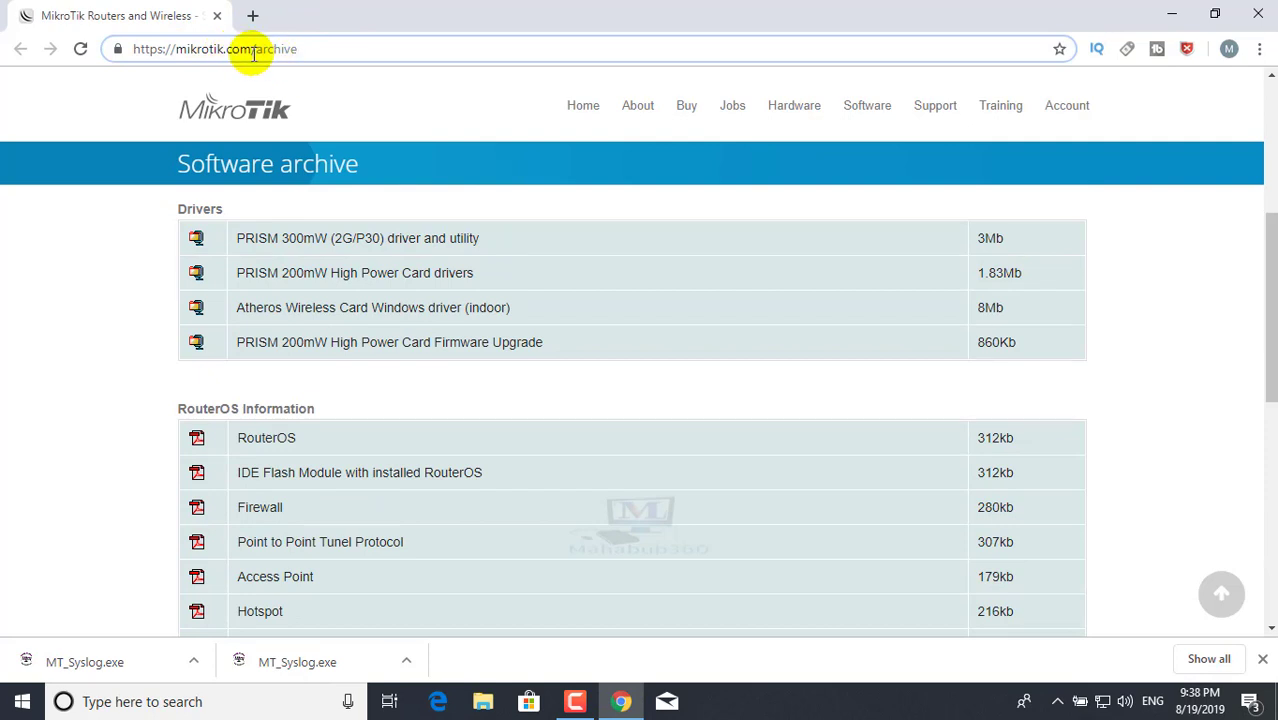
- Locate the MikroTik Syslog Daemon under Other helpful Files on the mikrotik.com/archive page
{"action": "left_click", "coordinate": [305, 49]}
{"action": "left_click", "coordinate": [263, 49]}
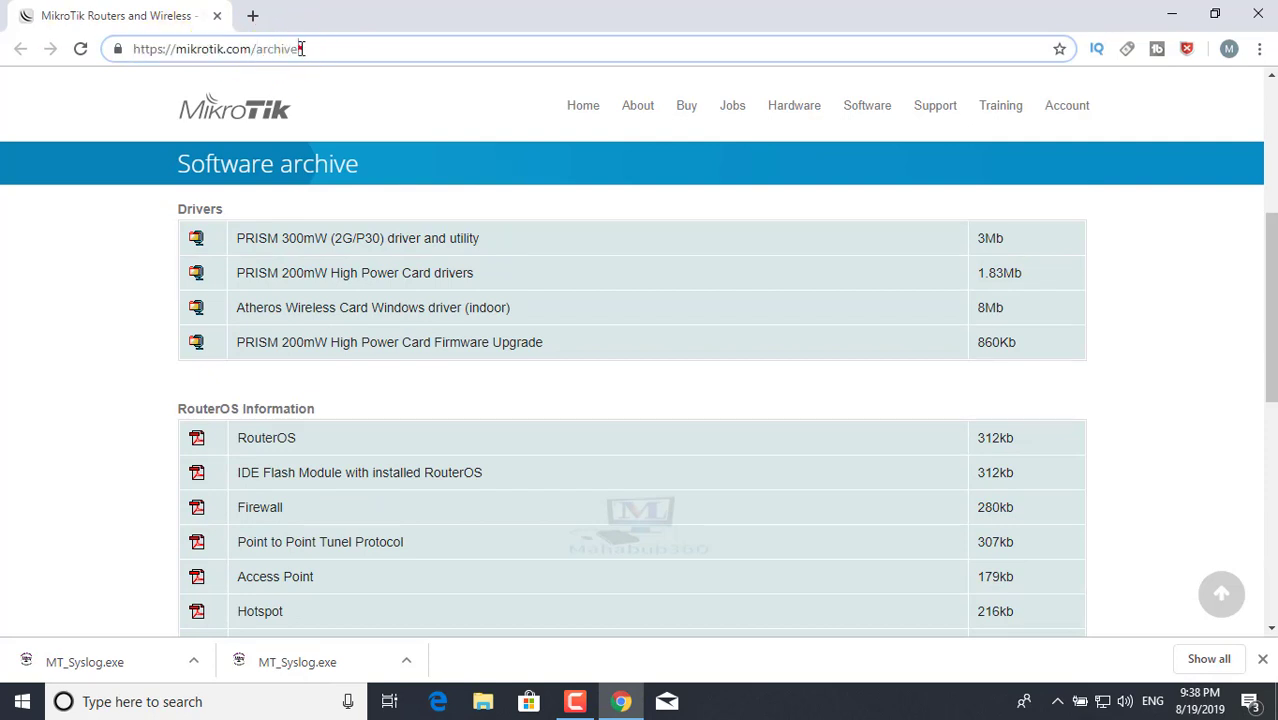
{"action": "scroll", "coordinate": [372, 305], "scroll_direction": "down", "scroll_amount": 3}
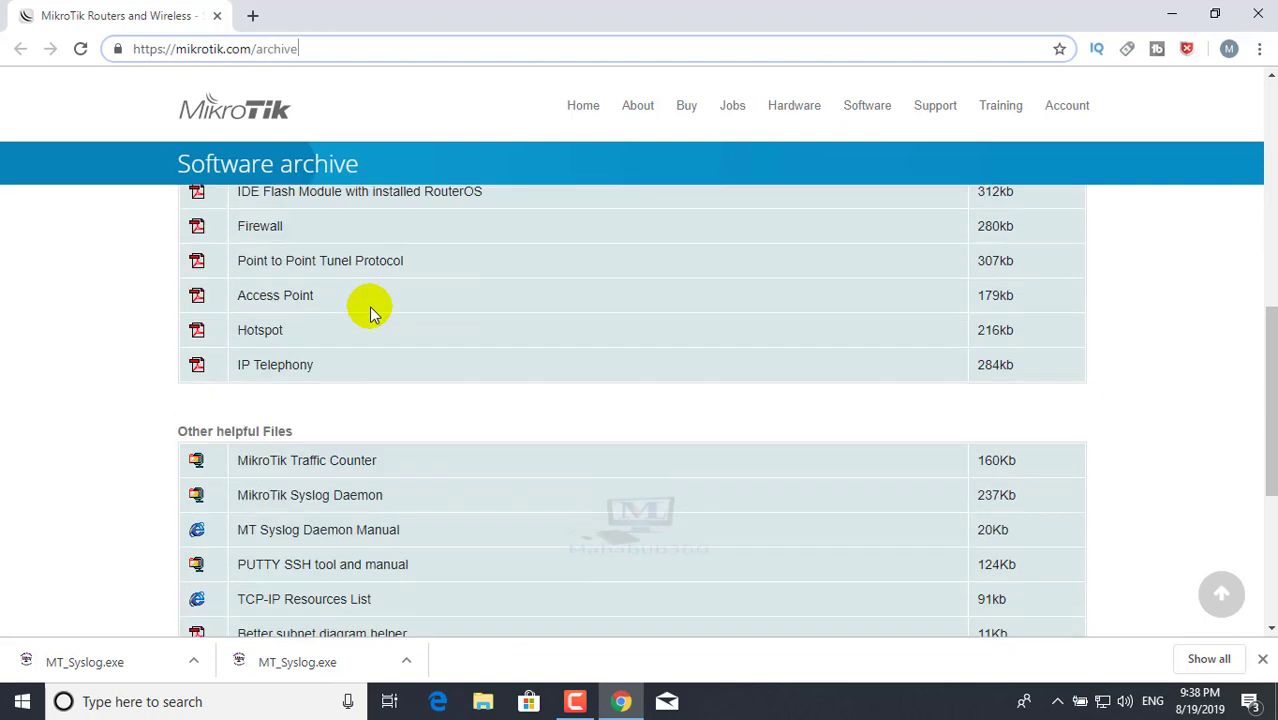
{"action": "scroll", "coordinate": [370, 312], "scroll_direction": "down", "scroll_amount": 1}
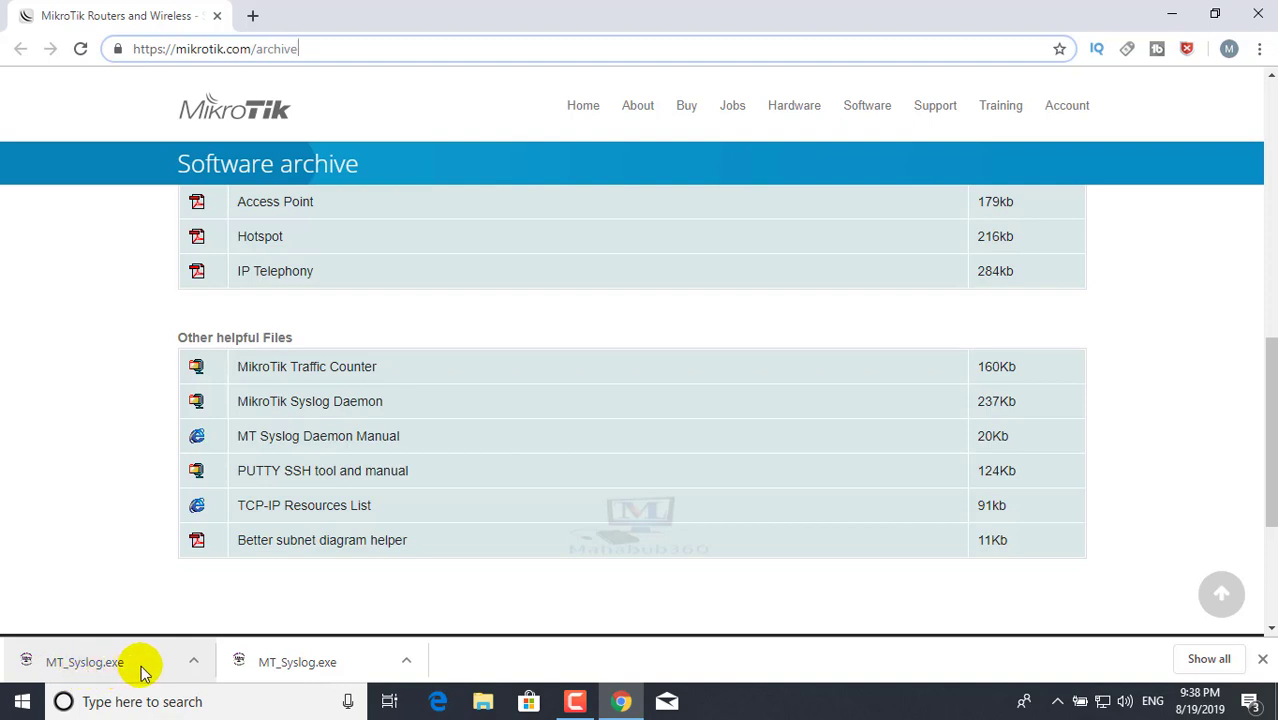
- Show the downloaded MT_Syslog.exe in its folder and copy the file, leaving the Downloads window and browser out of the way
{"action": "left_click", "coordinate": [193, 661]}
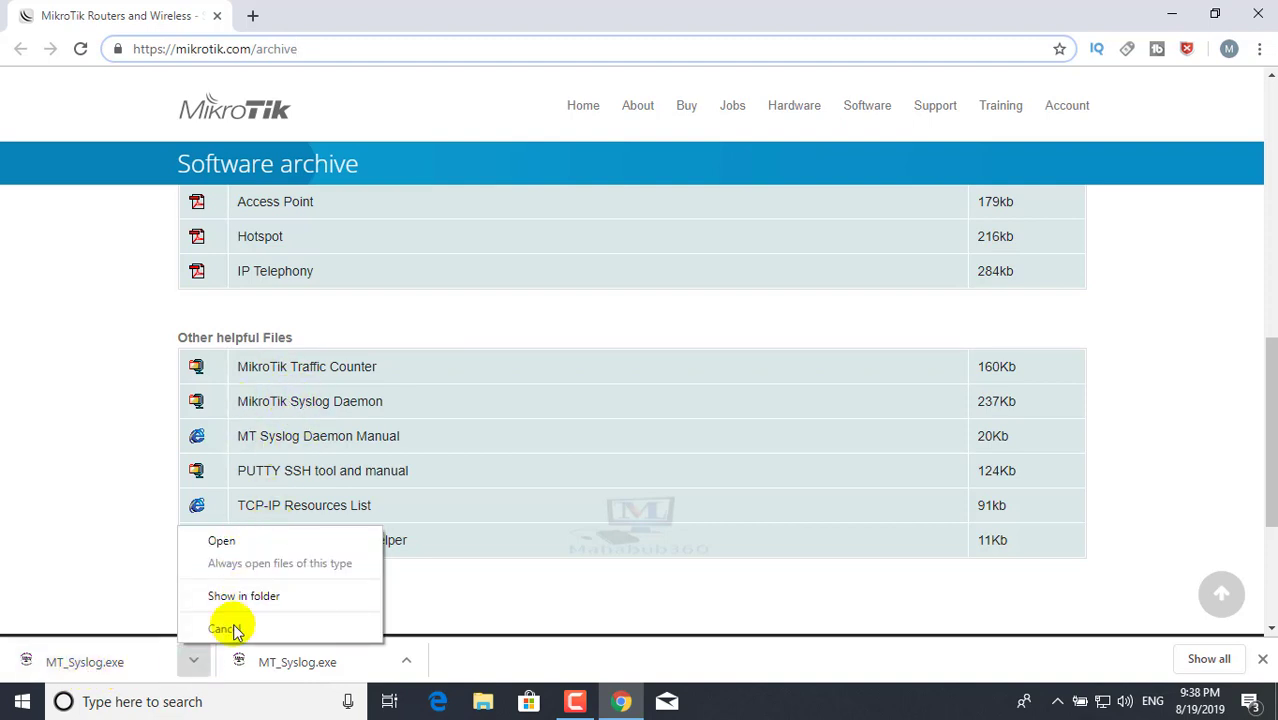
{"action": "left_click", "coordinate": [244, 596]}
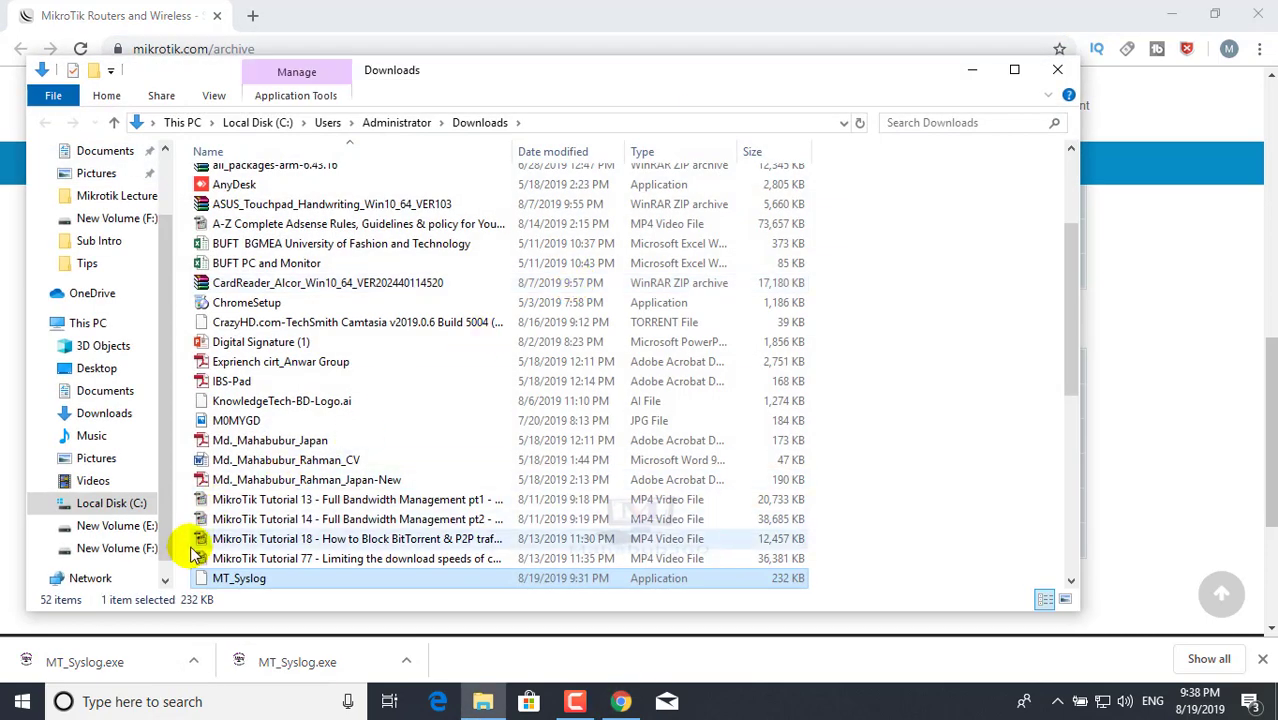
{"action": "right_click", "coordinate": [244, 577]}
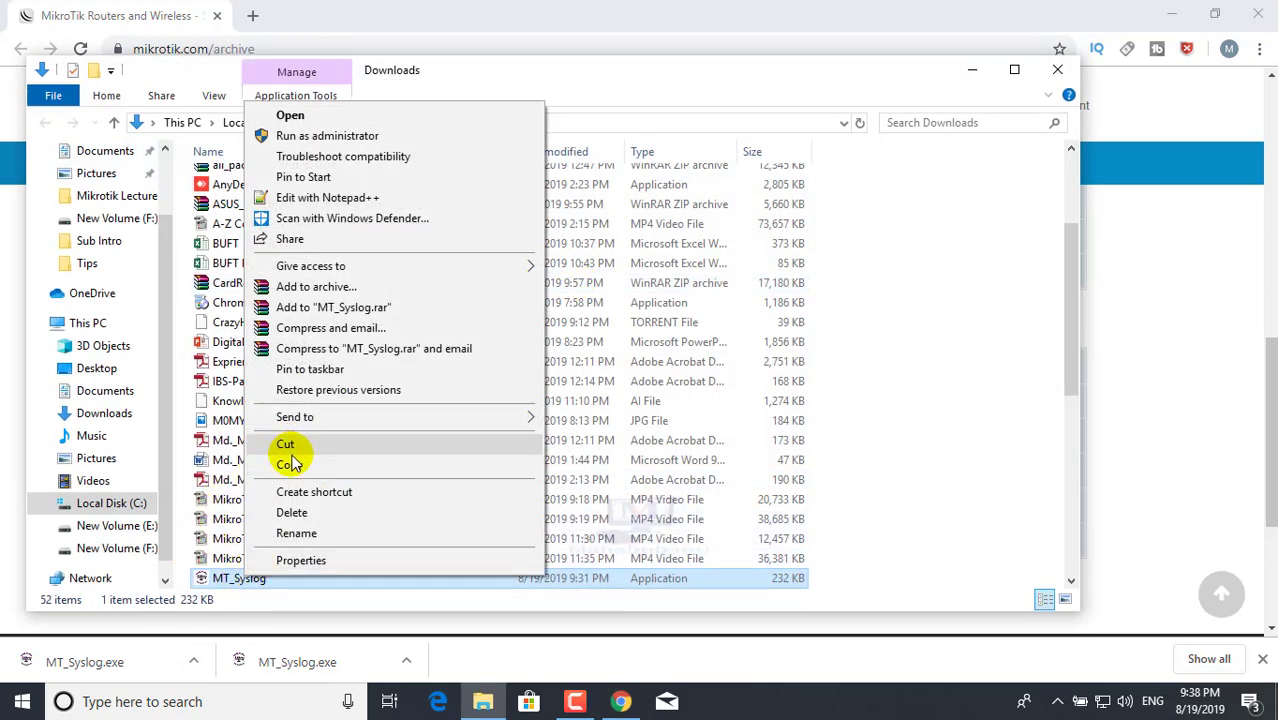
{"action": "left_click", "coordinate": [290, 464]}
{"action": "left_click", "coordinate": [1057, 69]}
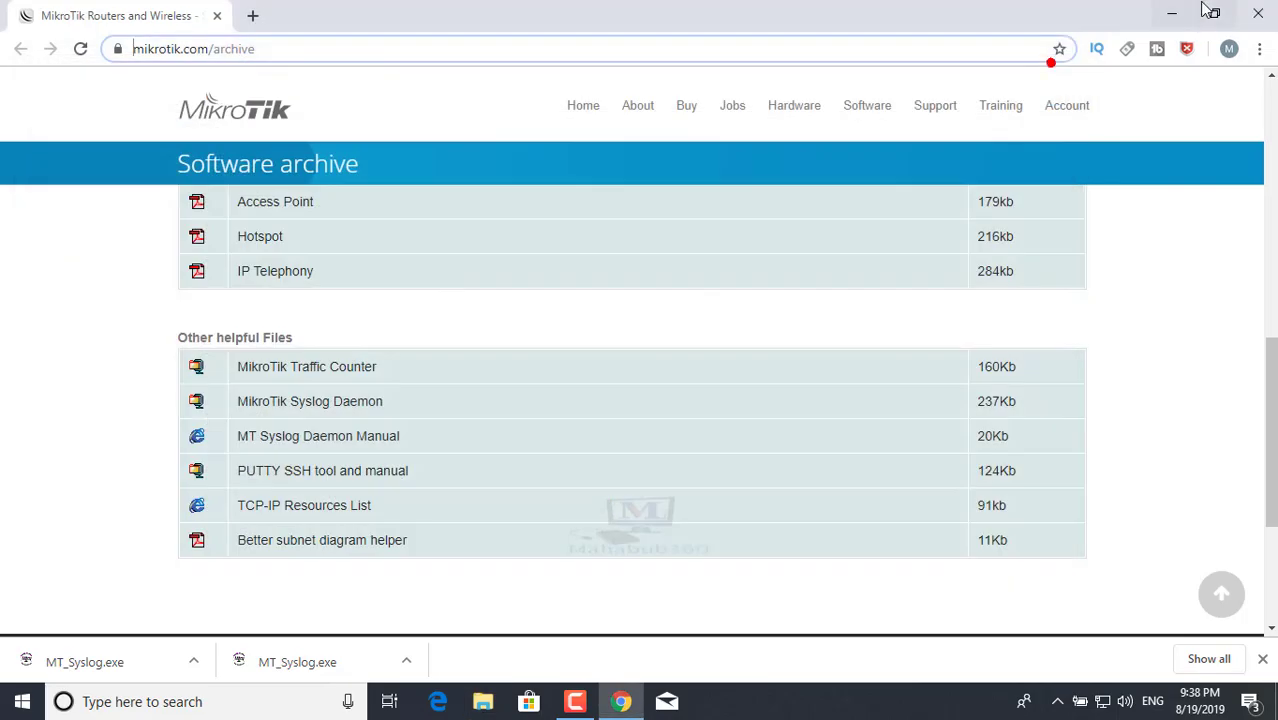
{"action": "left_click", "coordinate": [1173, 12]}
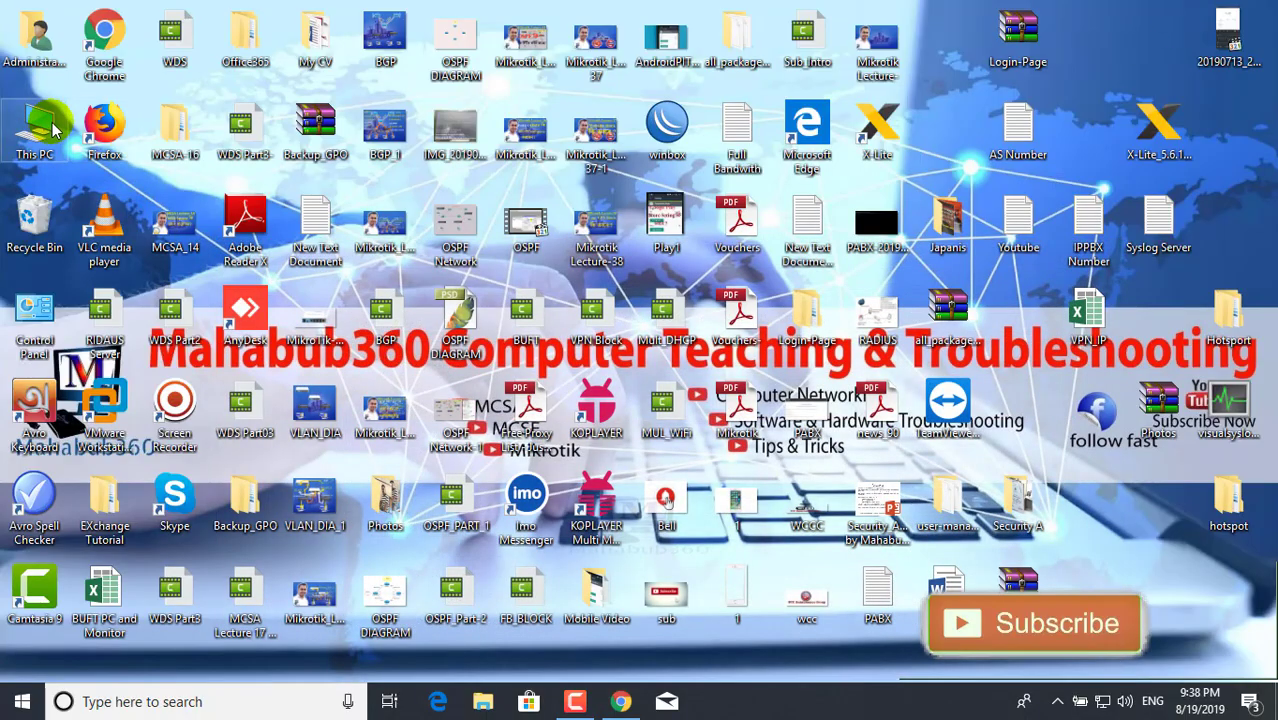
- Create a folder named "Mikrotik_Log server" on New Volume (F:)
{"action": "double_click", "coordinate": [52, 128]}
{"action": "double_click", "coordinate": [778, 400]}
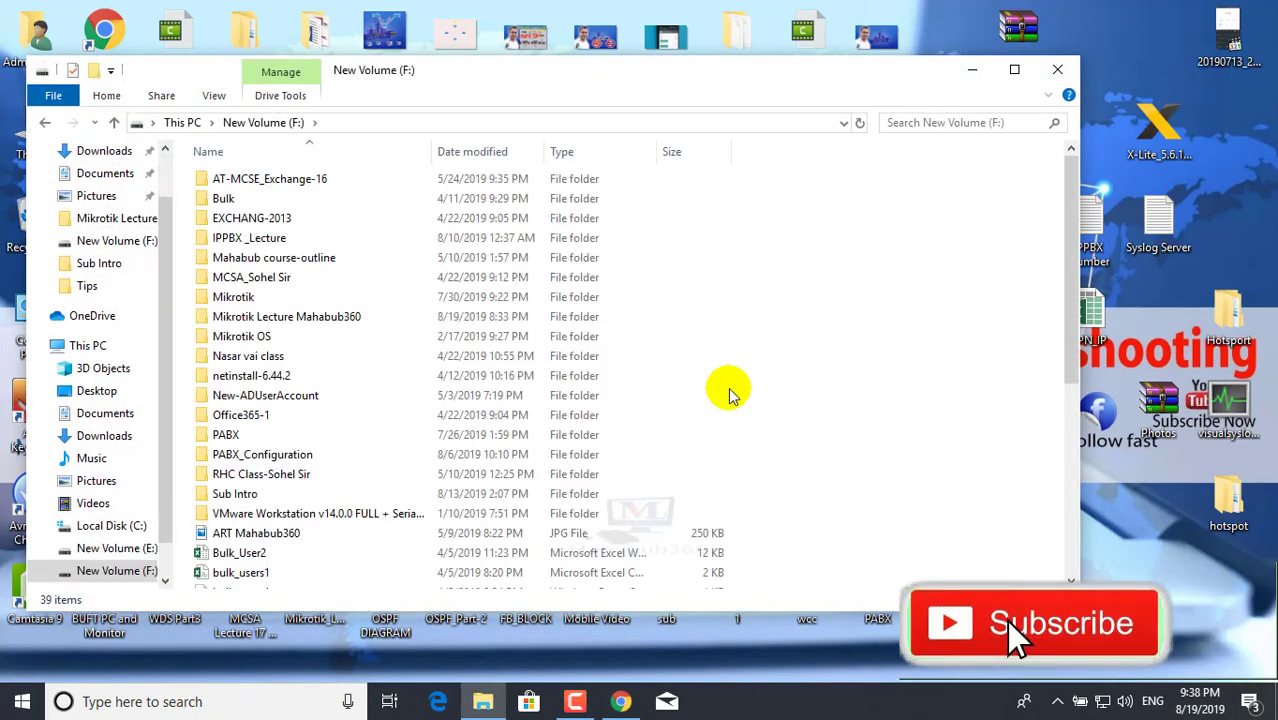
{"action": "scroll", "coordinate": [700, 410], "scroll_direction": "down", "scroll_amount": 6}
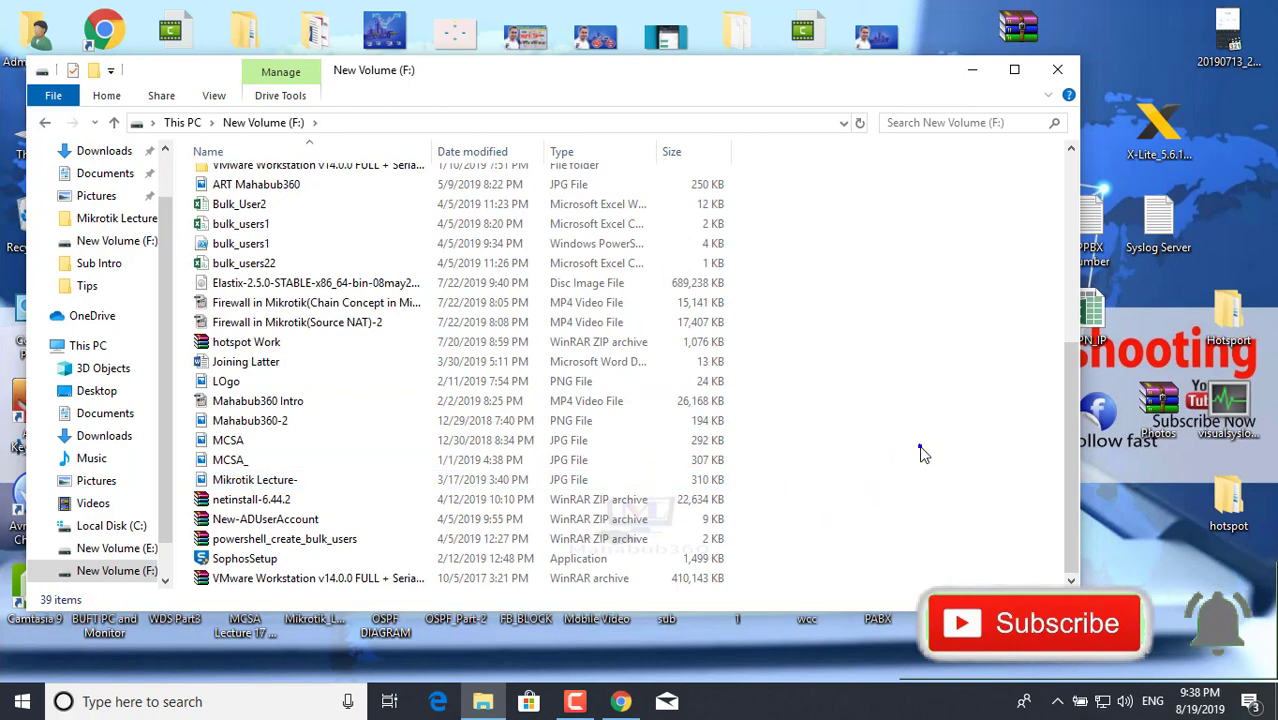
{"action": "right_click", "coordinate": [922, 453]}
{"action": "mouse_move", "coordinate": [996, 410]}
{"action": "left_click", "coordinate": [706, 410]}
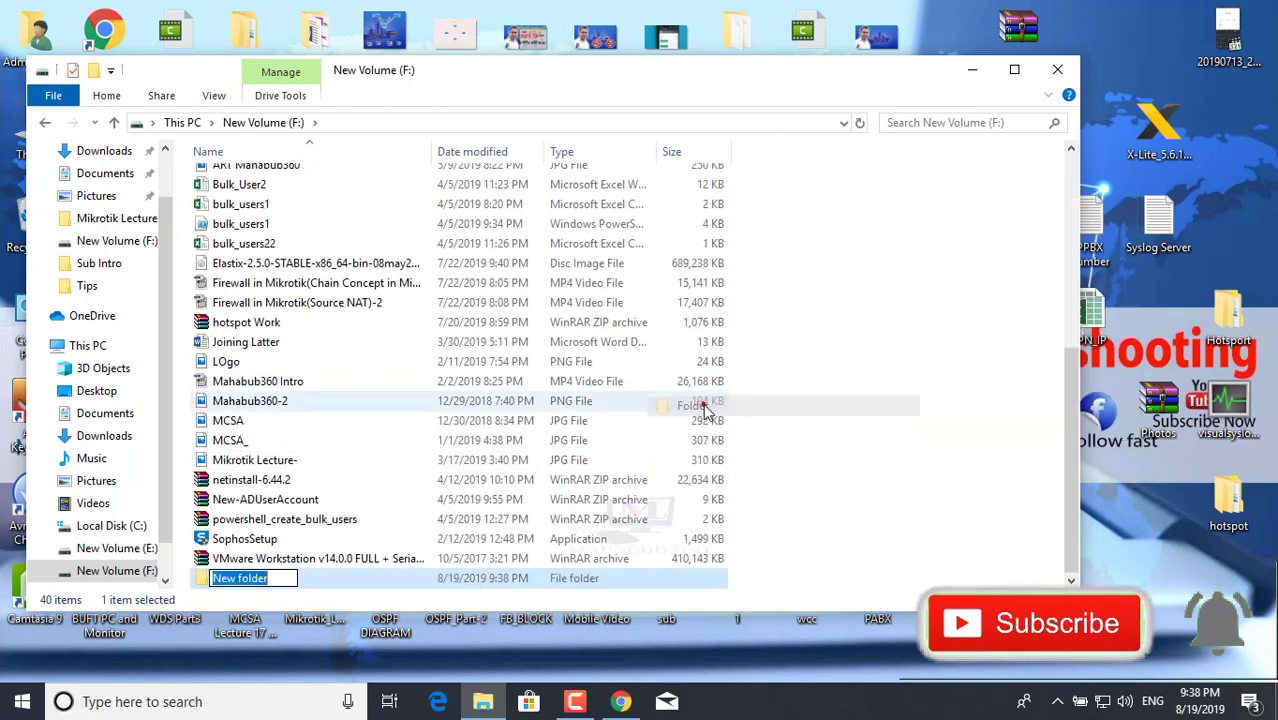
{"action": "type", "text": "M"}
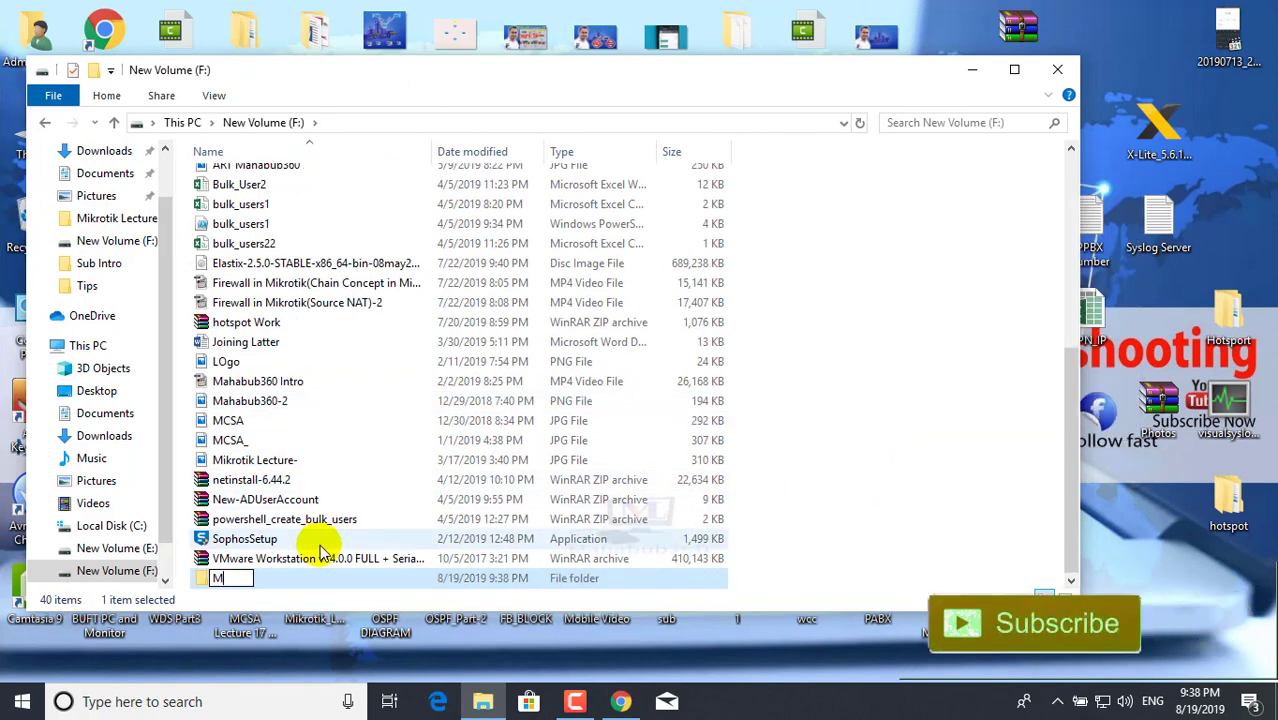
{"action": "type", "text": "iktoti"}
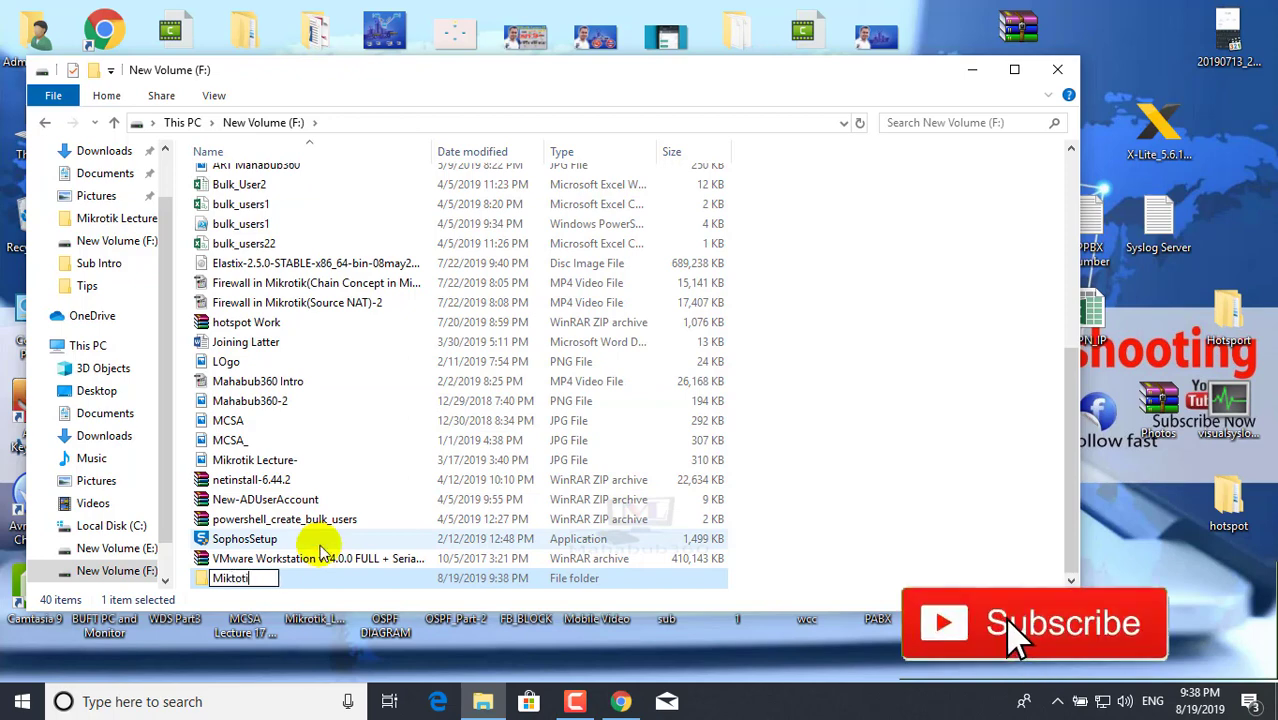
{"action": "key", "text": "BackSpace"}
{"action": "key", "text": "BackSpace"}
{"action": "key", "text": "BackSpace"}
{"action": "key", "text": "BackSpace"}
{"action": "type", "text": "rot"}
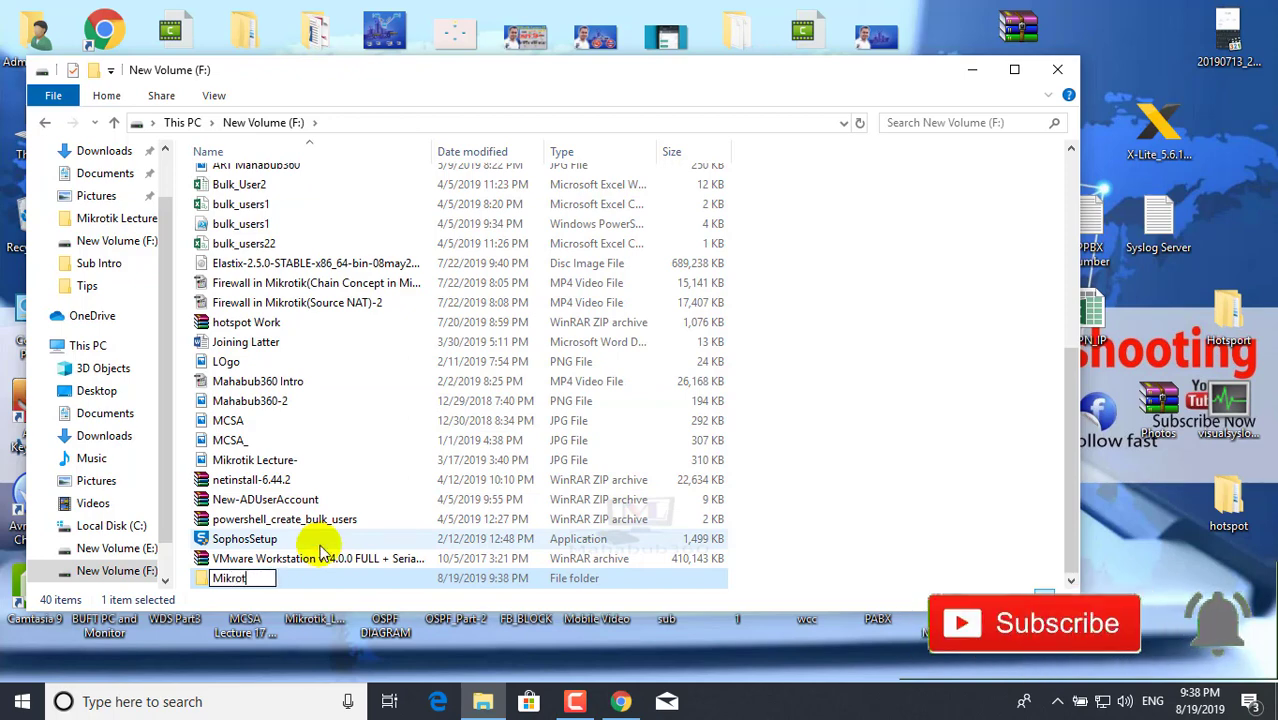
{"action": "type", "text": "ik_"}
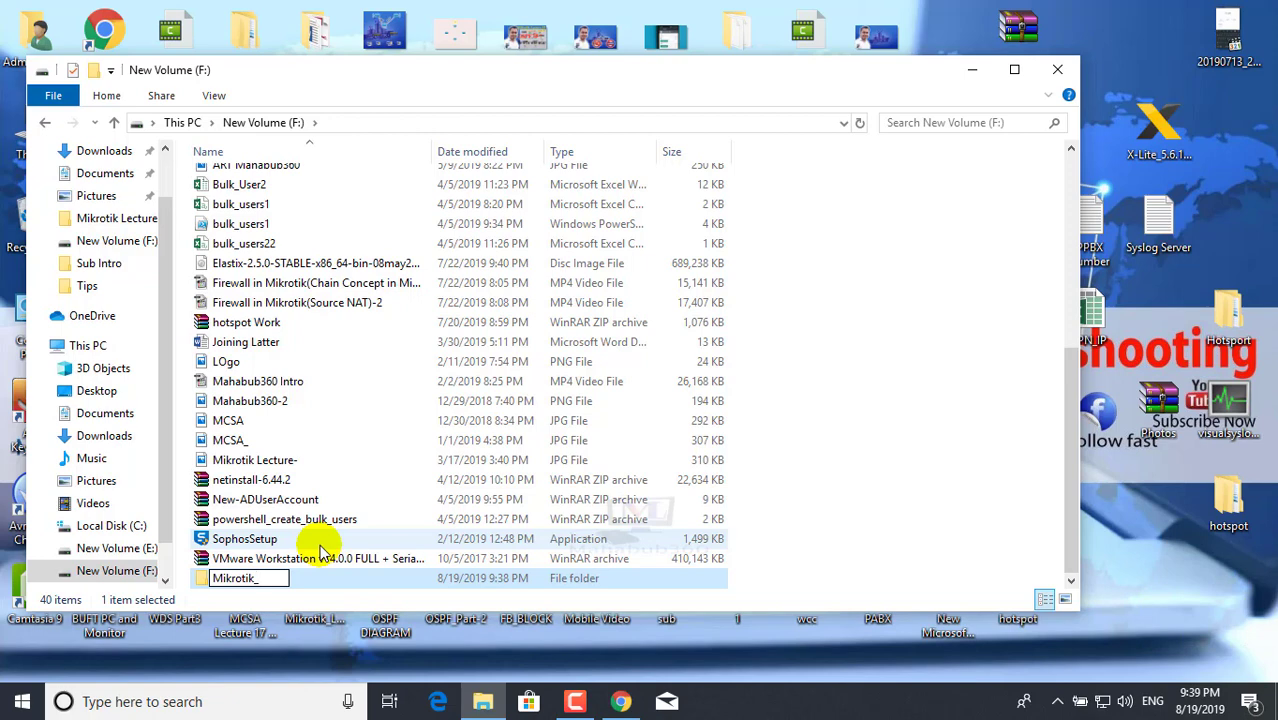
{"action": "type", "text": "Logserver"}
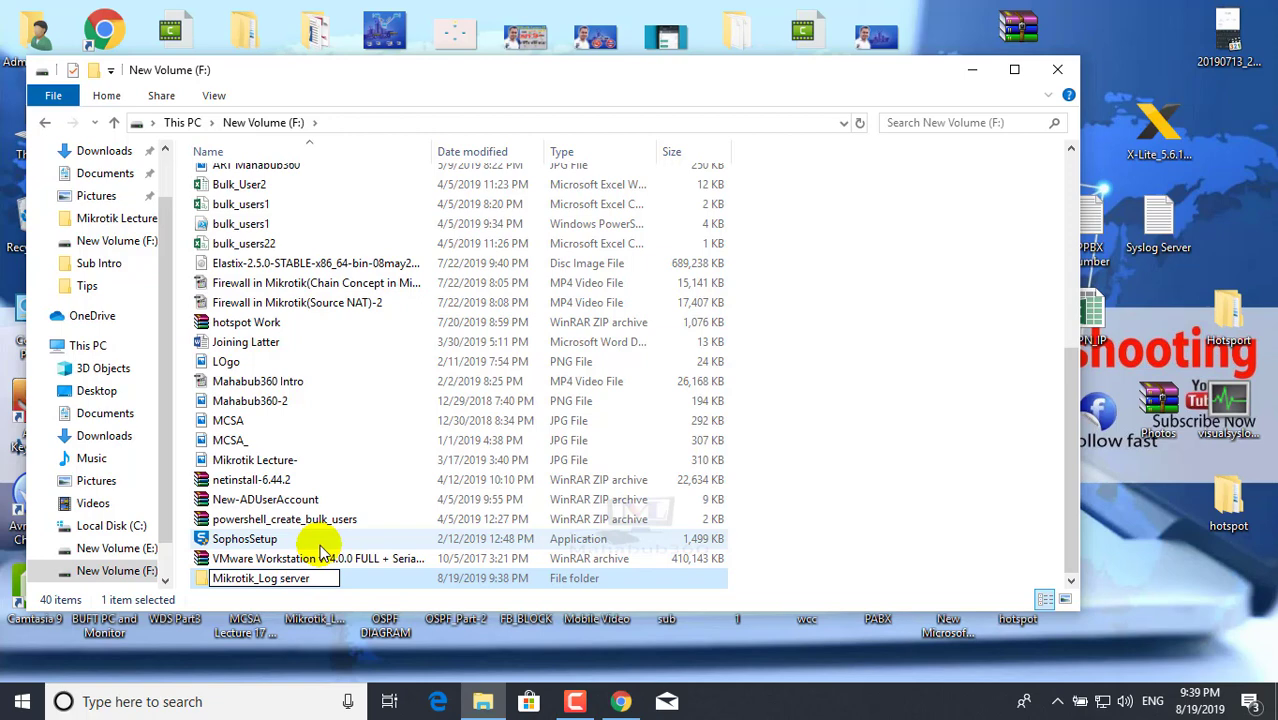
{"action": "key", "text": "Return"}
- Paste the copied MT_Syslog application into the Mikrotik_Log server folder
{"action": "key", "text": "Return"}
{"action": "right_click", "coordinate": [286, 271]}
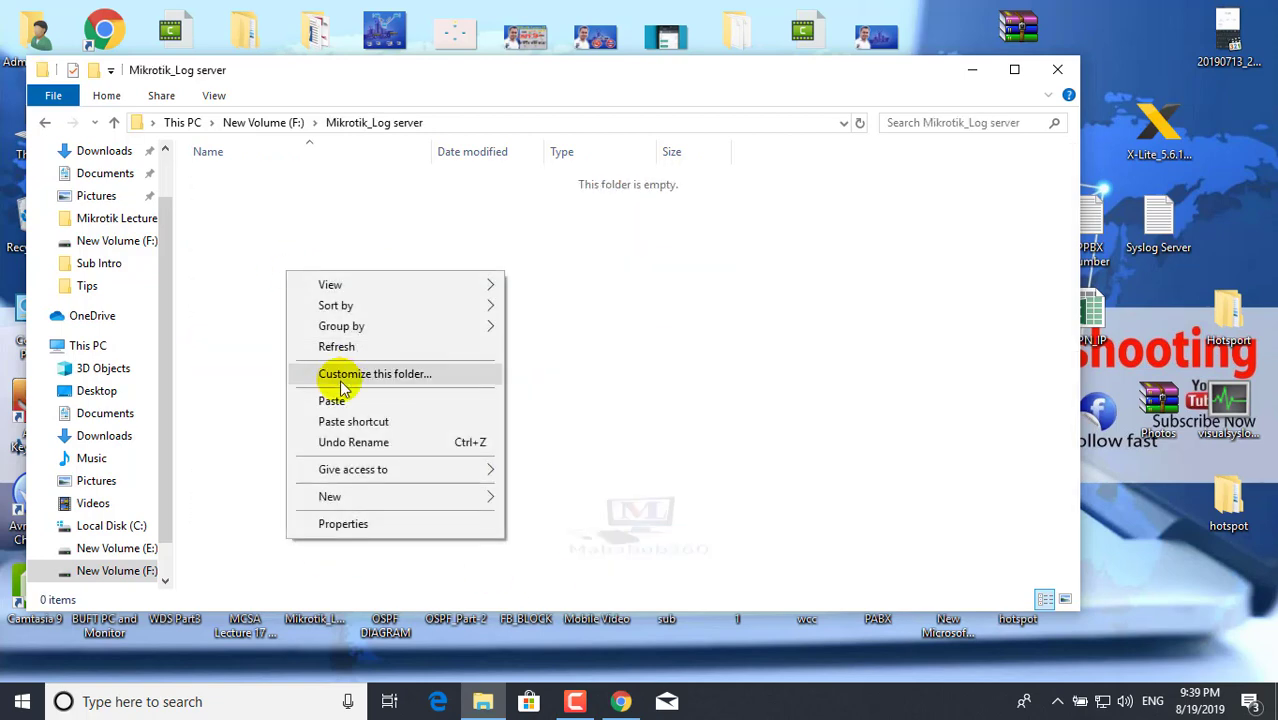
{"action": "left_click", "coordinate": [342, 400]}
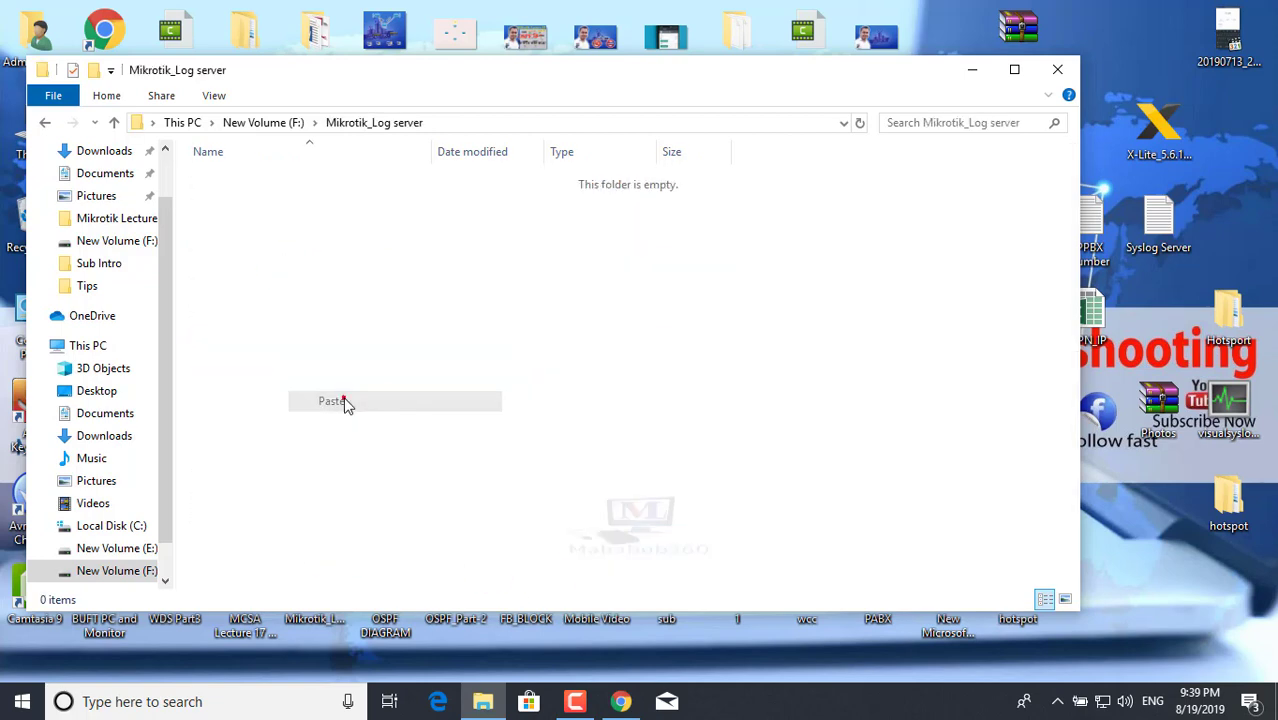
{"action": "right_click", "coordinate": [322, 260]}
{"action": "left_click", "coordinate": [345, 328]}
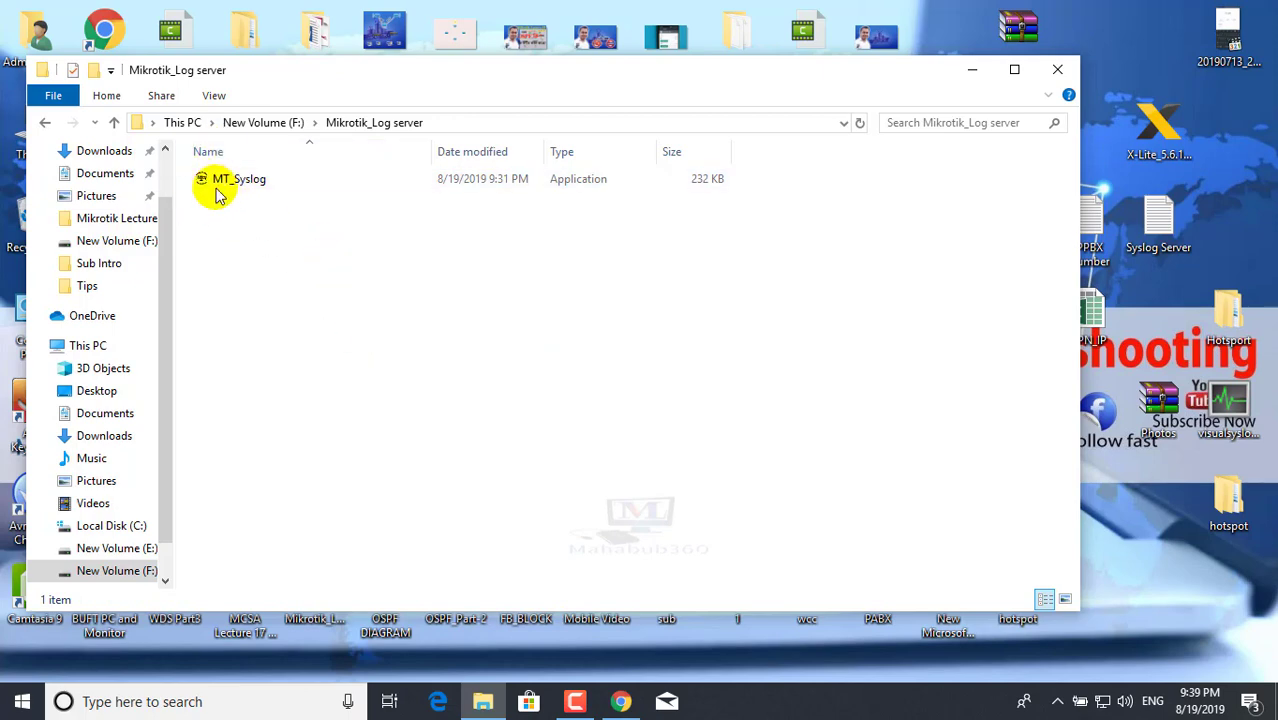
{"action": "left_click", "coordinate": [305, 300]}
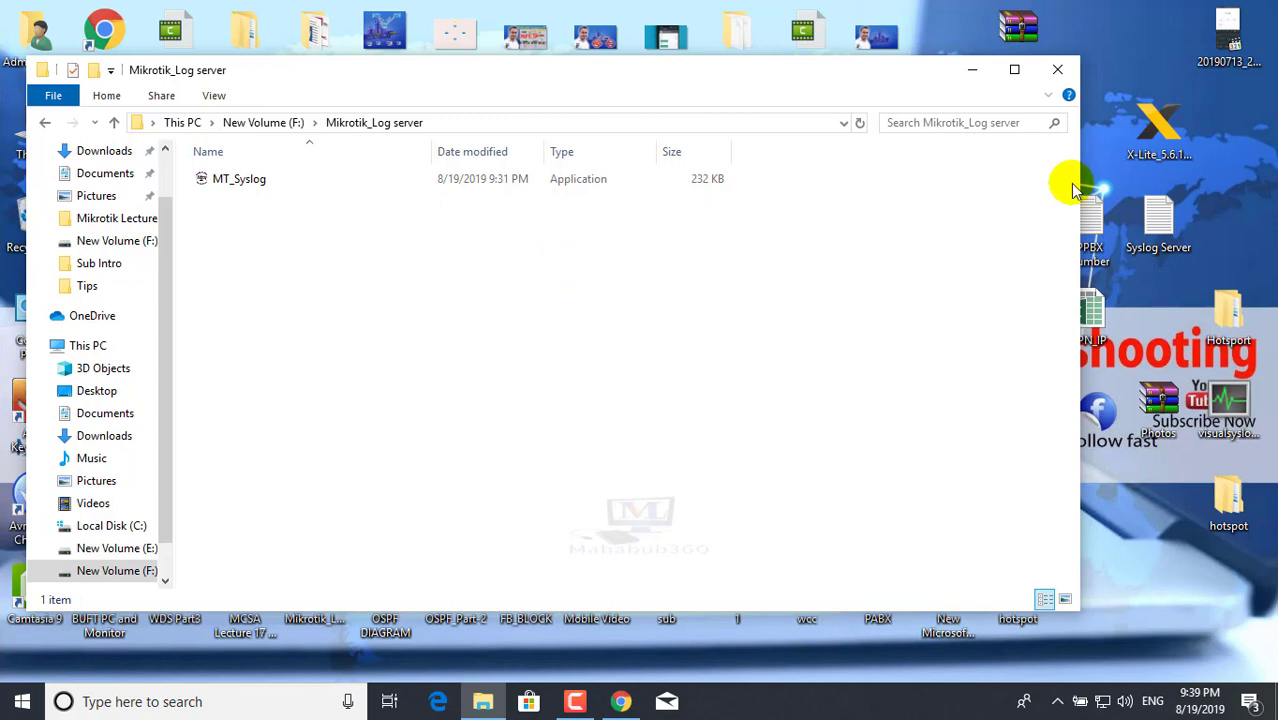
- Check the Ethernet adapter's IPv4 address in its network connection details, and close the network windows
{"action": "right_click", "coordinate": [1107, 704]}
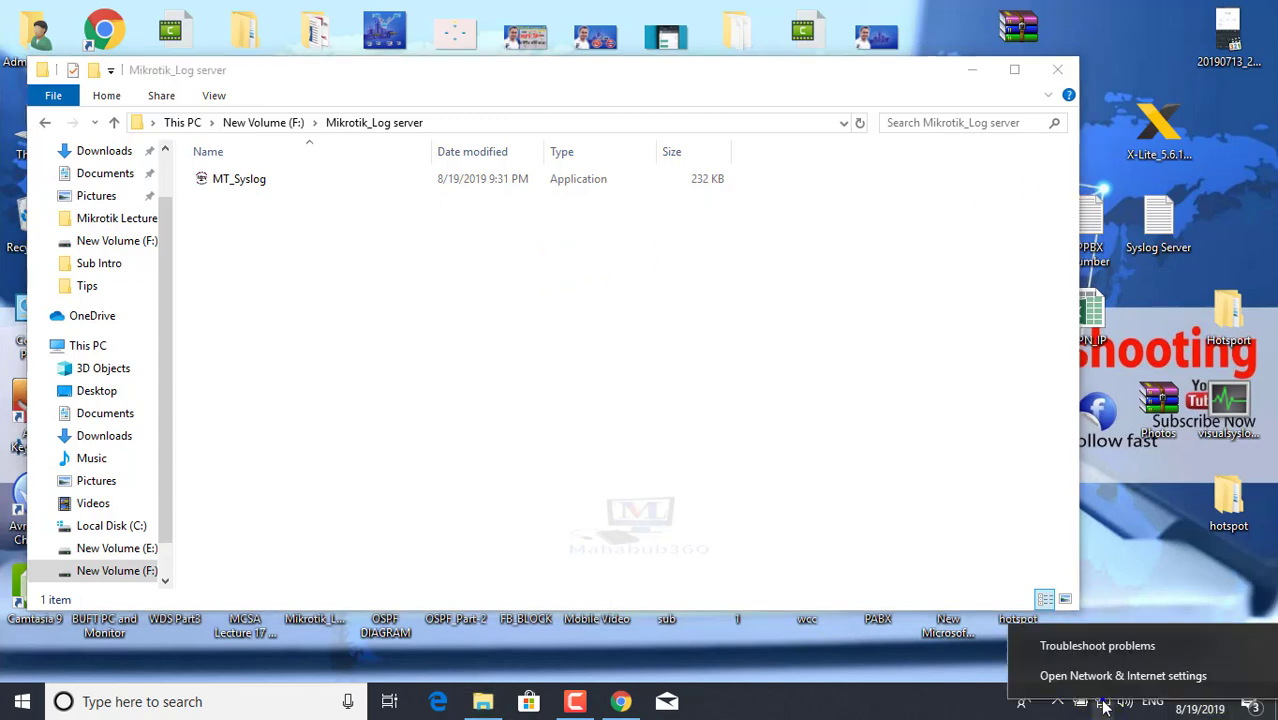
{"action": "left_click", "coordinate": [1113, 594]}
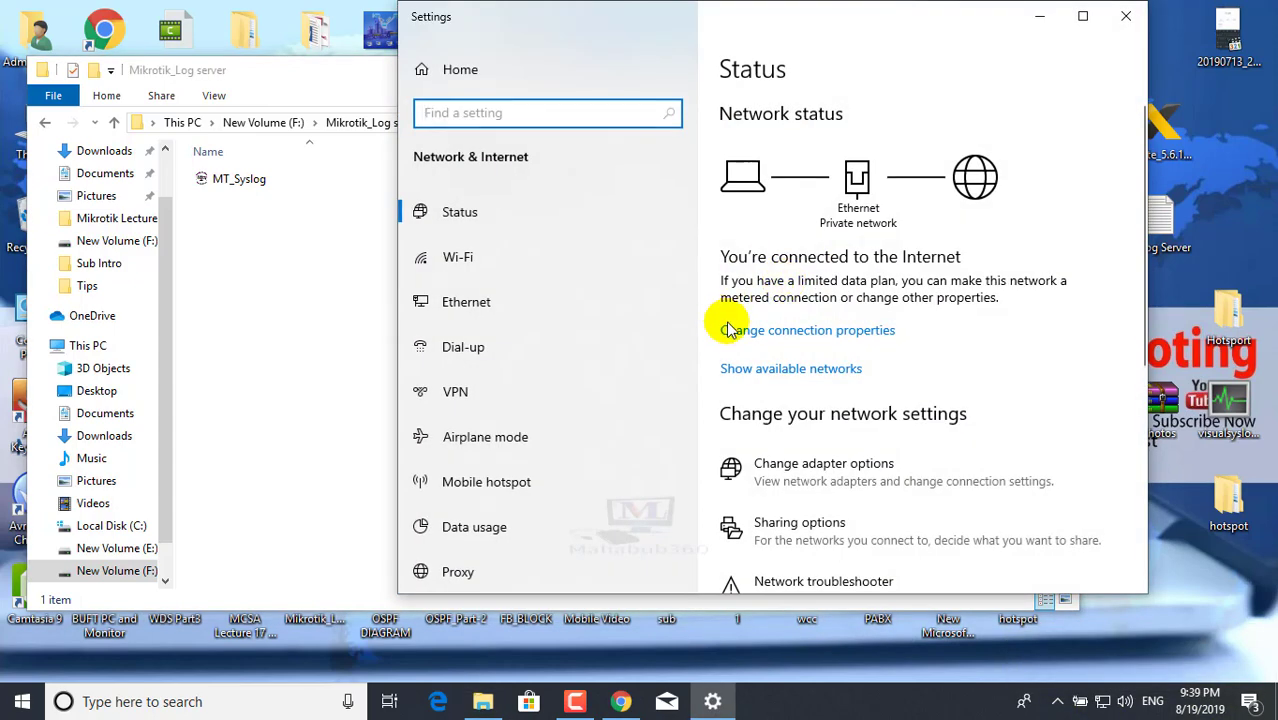
{"action": "left_click", "coordinate": [449, 312]}
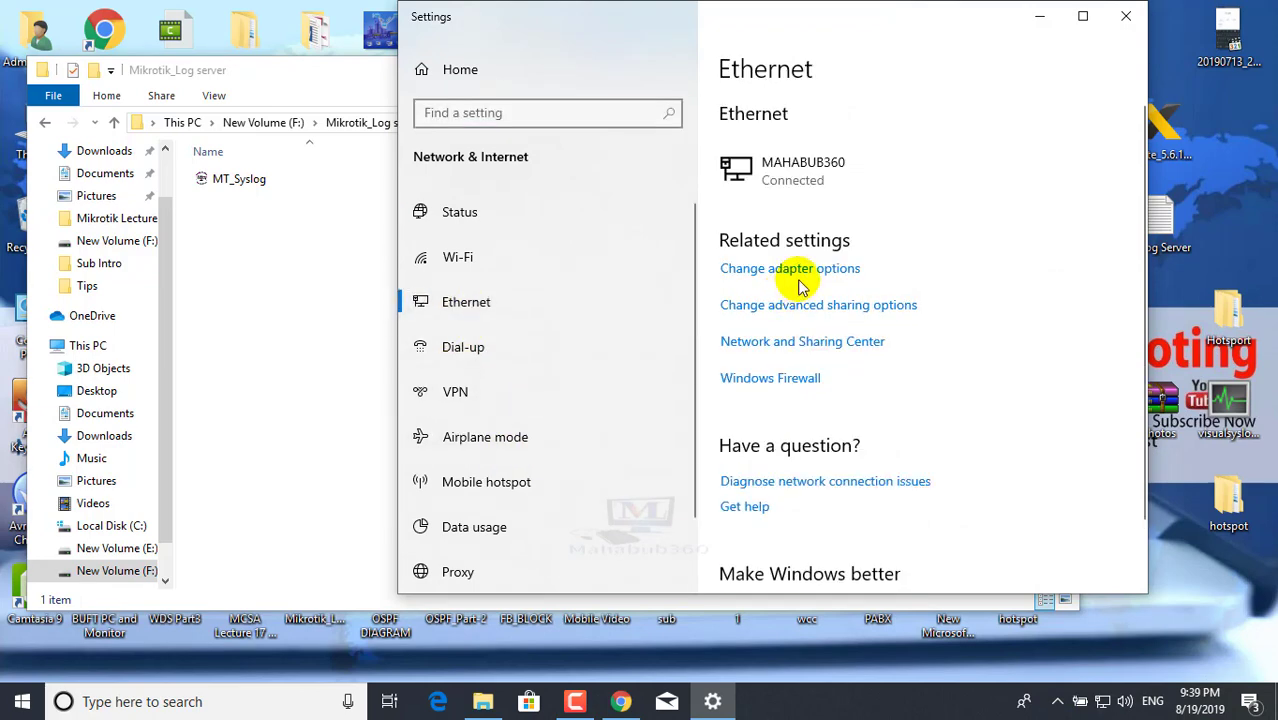
{"action": "left_click", "coordinate": [765, 265]}
{"action": "left_click", "coordinate": [370, 160]}
{"action": "double_click", "coordinate": [370, 160]}
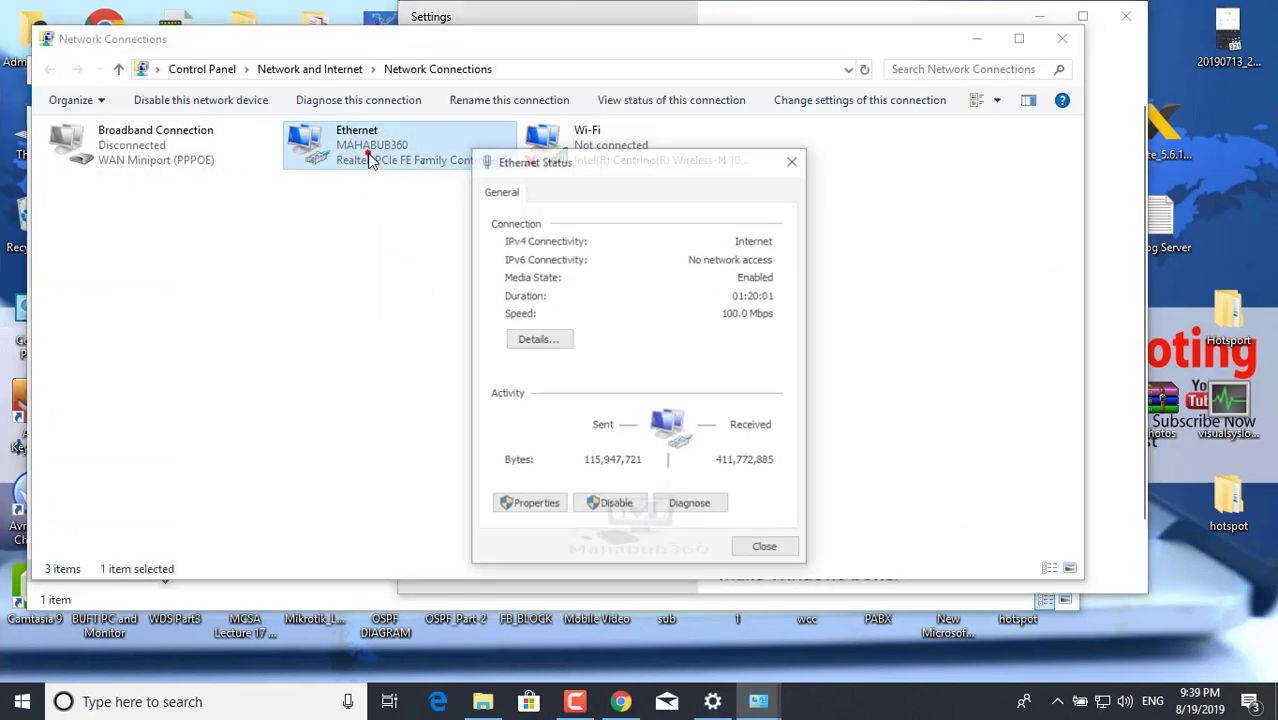
{"action": "left_click", "coordinate": [556, 344]}
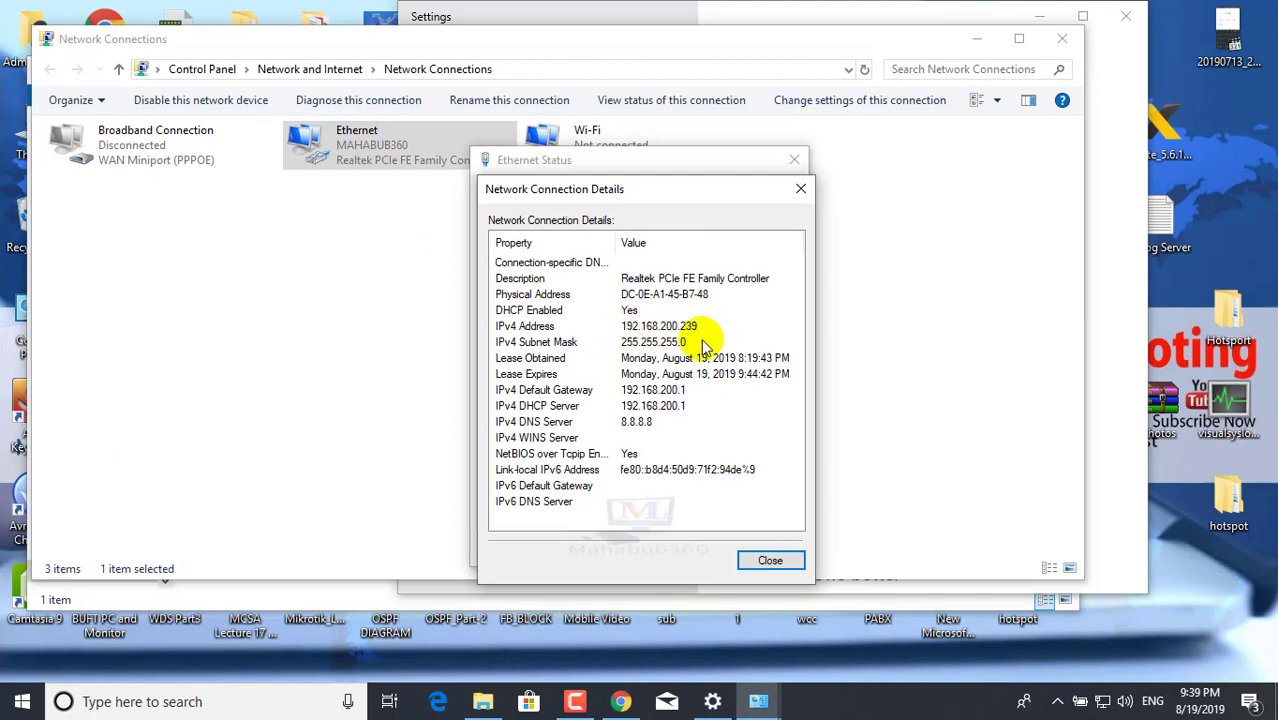
{"action": "left_click", "coordinate": [766, 556]}
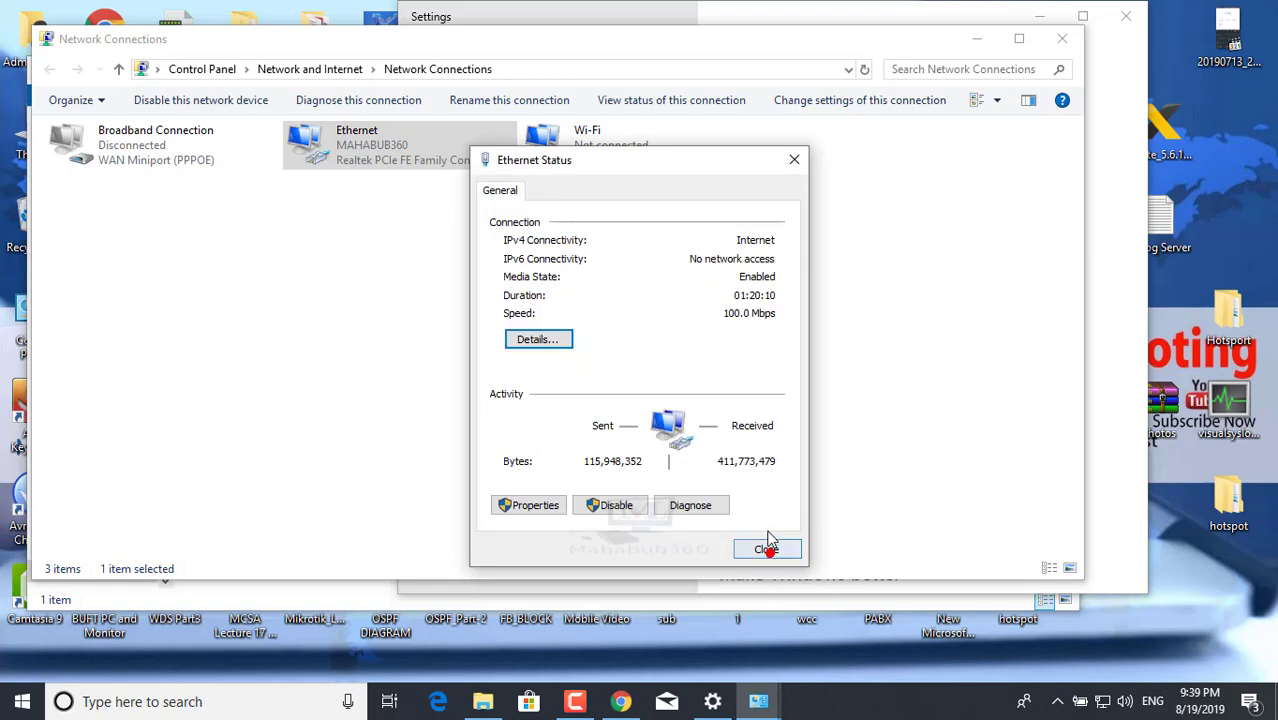
{"action": "left_click", "coordinate": [774, 547]}
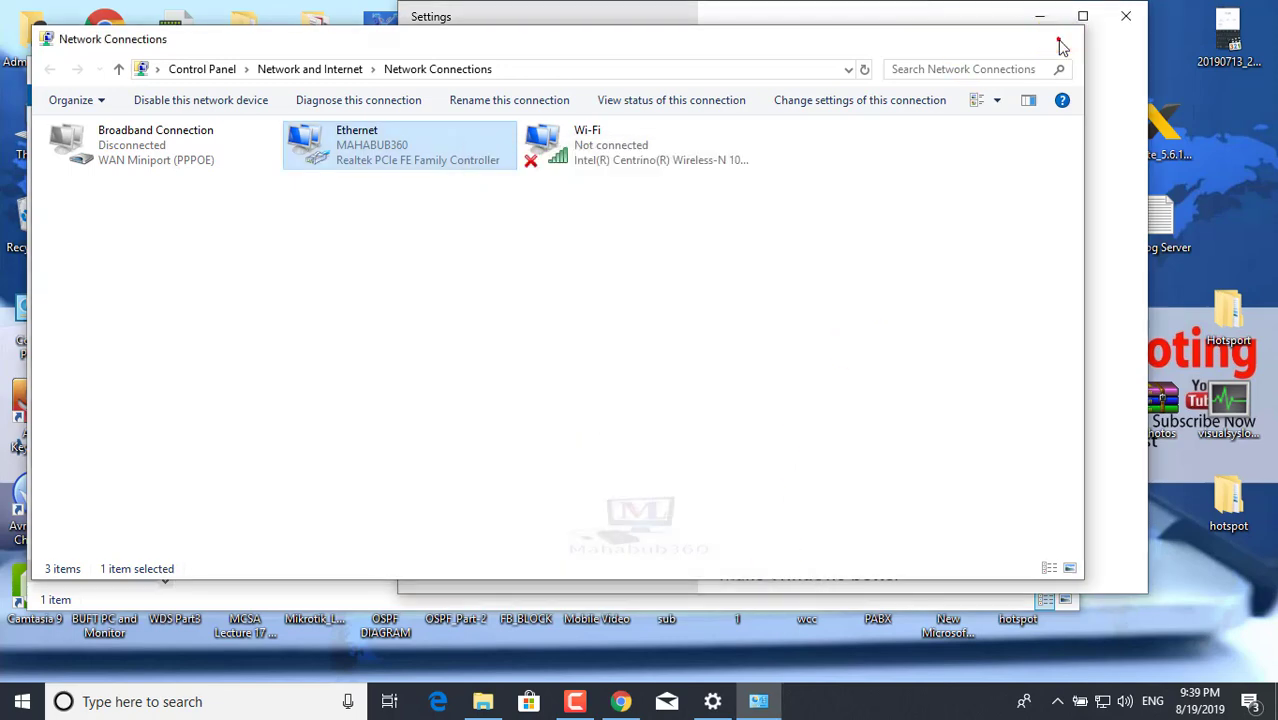
{"action": "left_click", "coordinate": [1060, 38]}
{"action": "left_click", "coordinate": [1125, 14]}
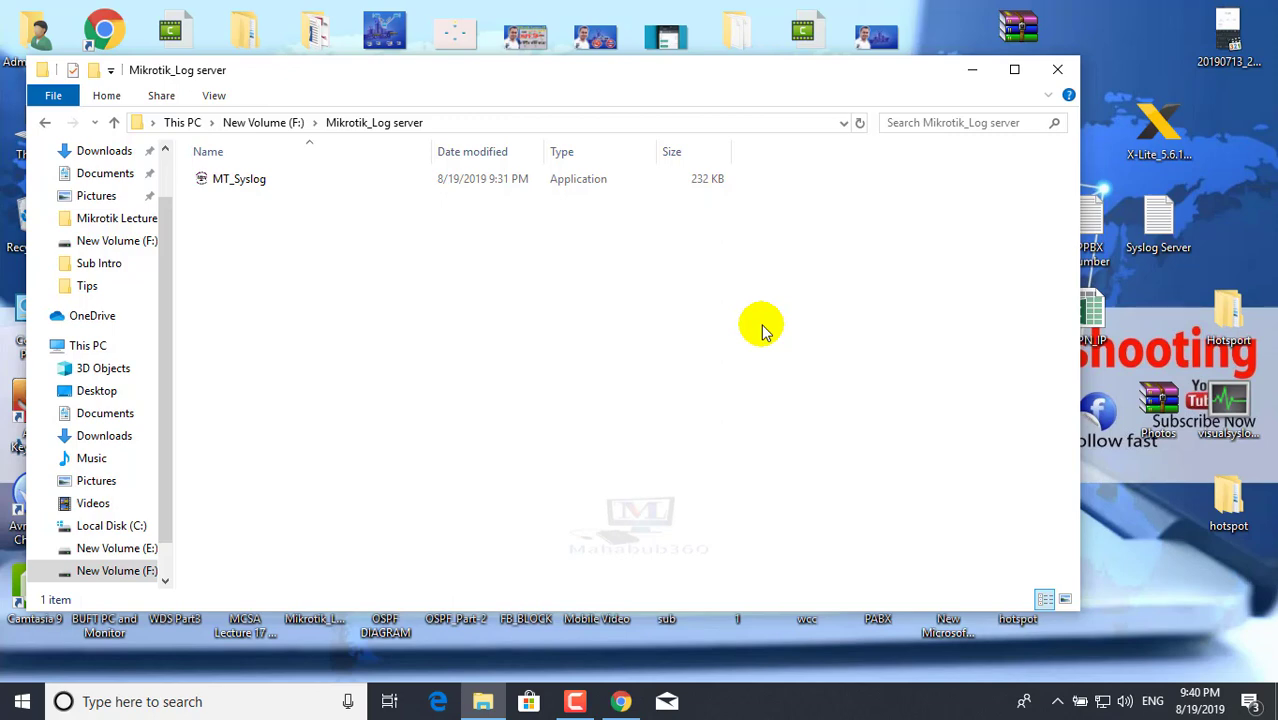
- Switch to WinBox and connect to the CLIENT_RADIUS router with the saved login
{"action": "left_click", "coordinate": [972, 69]}
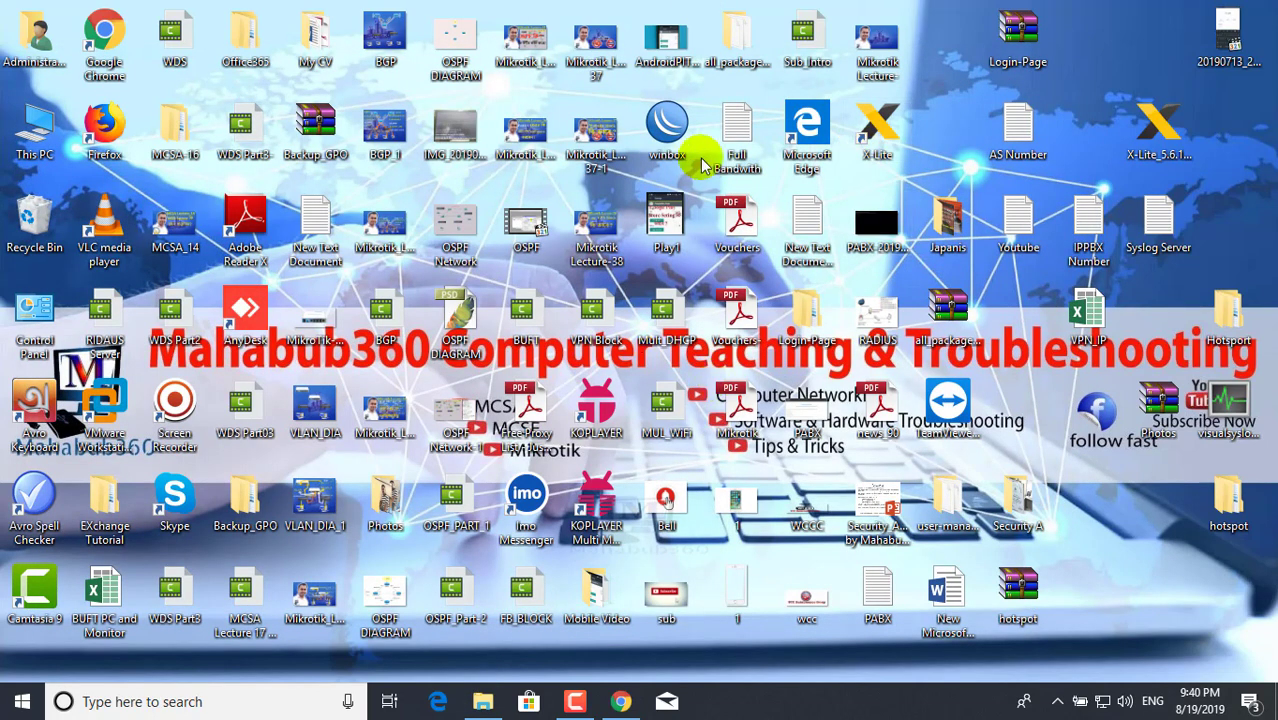
{"action": "double_click", "coordinate": [668, 122]}
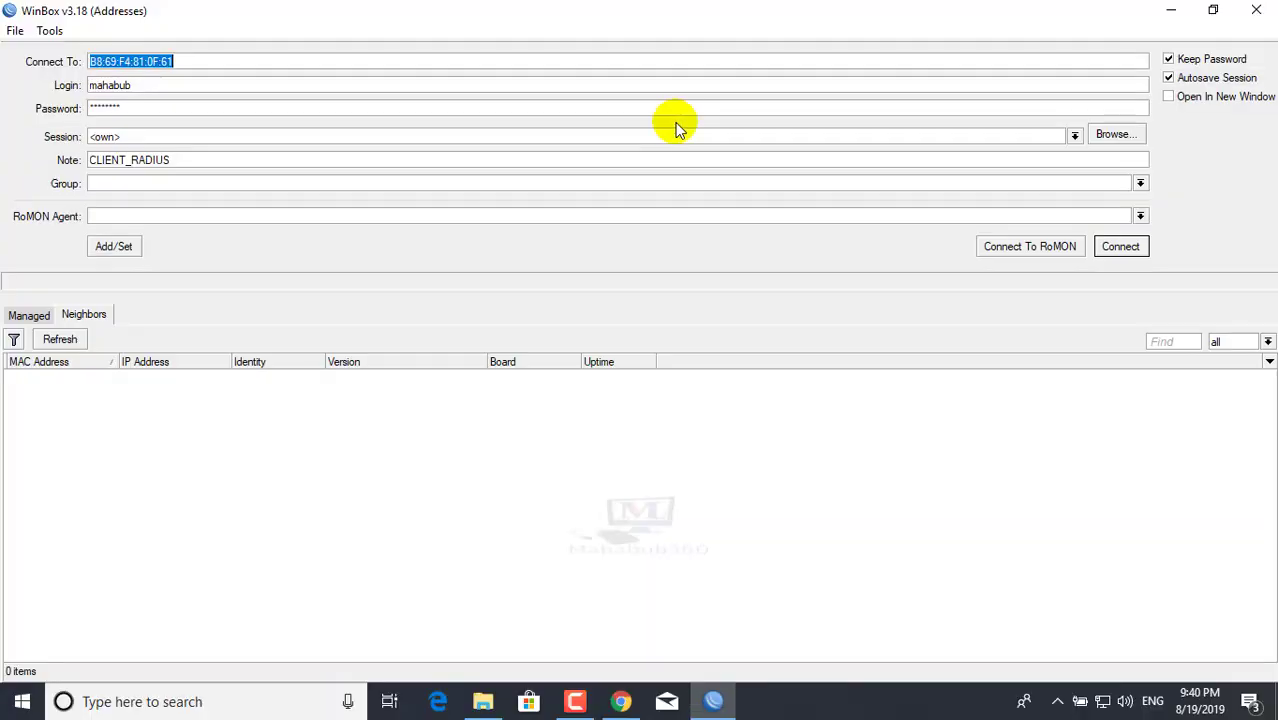
{"action": "left_click", "coordinate": [1121, 249]}
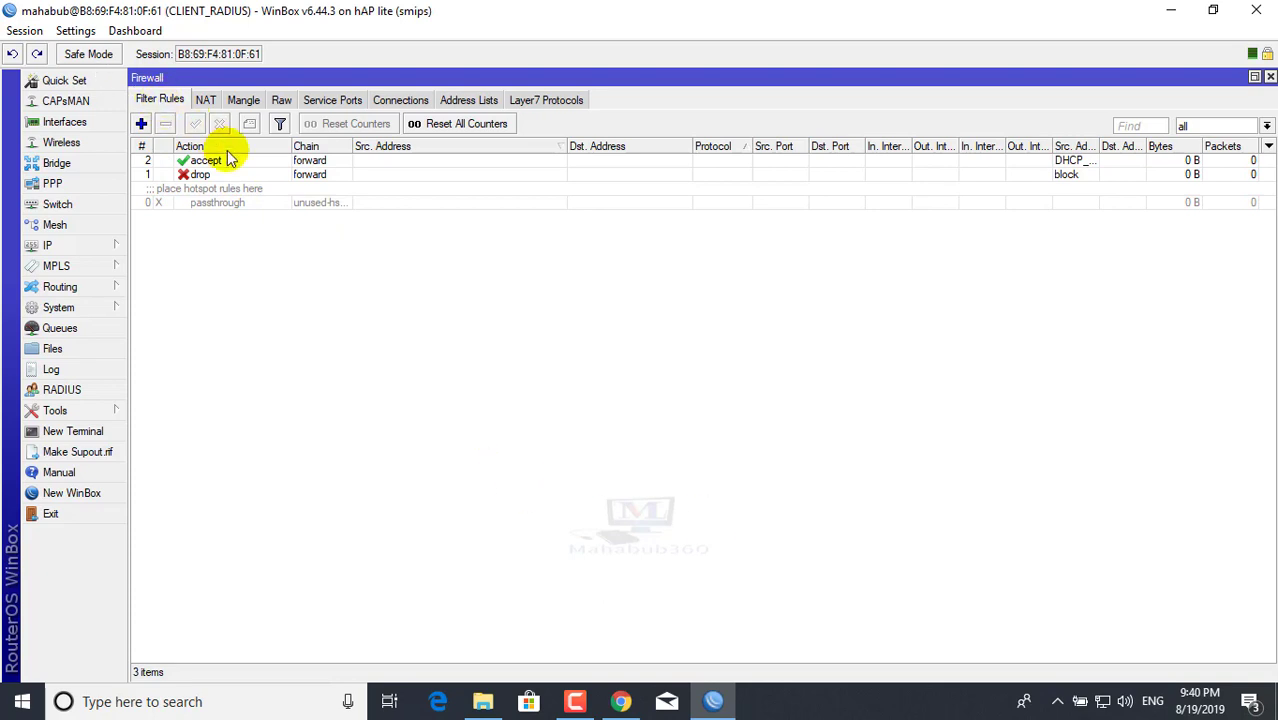
- Start a new forward-chain filter rule with protocol tcp, Any. Port 80,443,500,21 and connection state new
{"action": "left_click", "coordinate": [142, 125]}
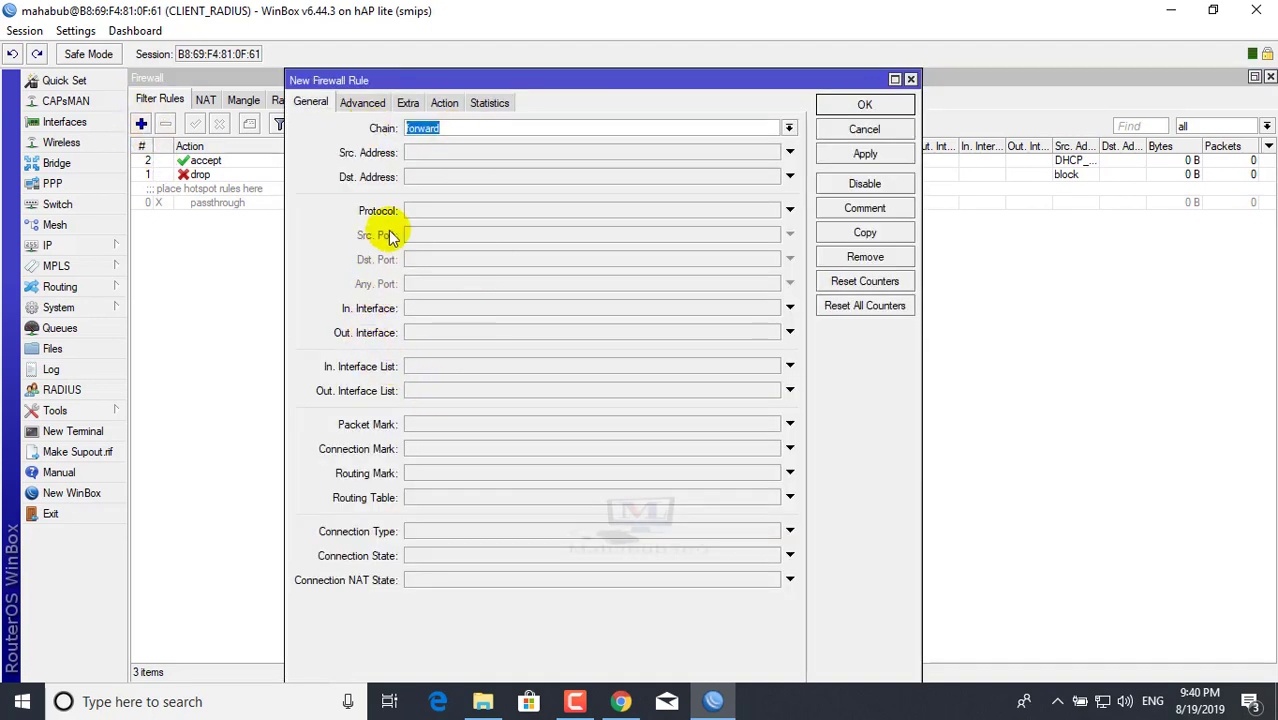
{"action": "left_click", "coordinate": [436, 210]}
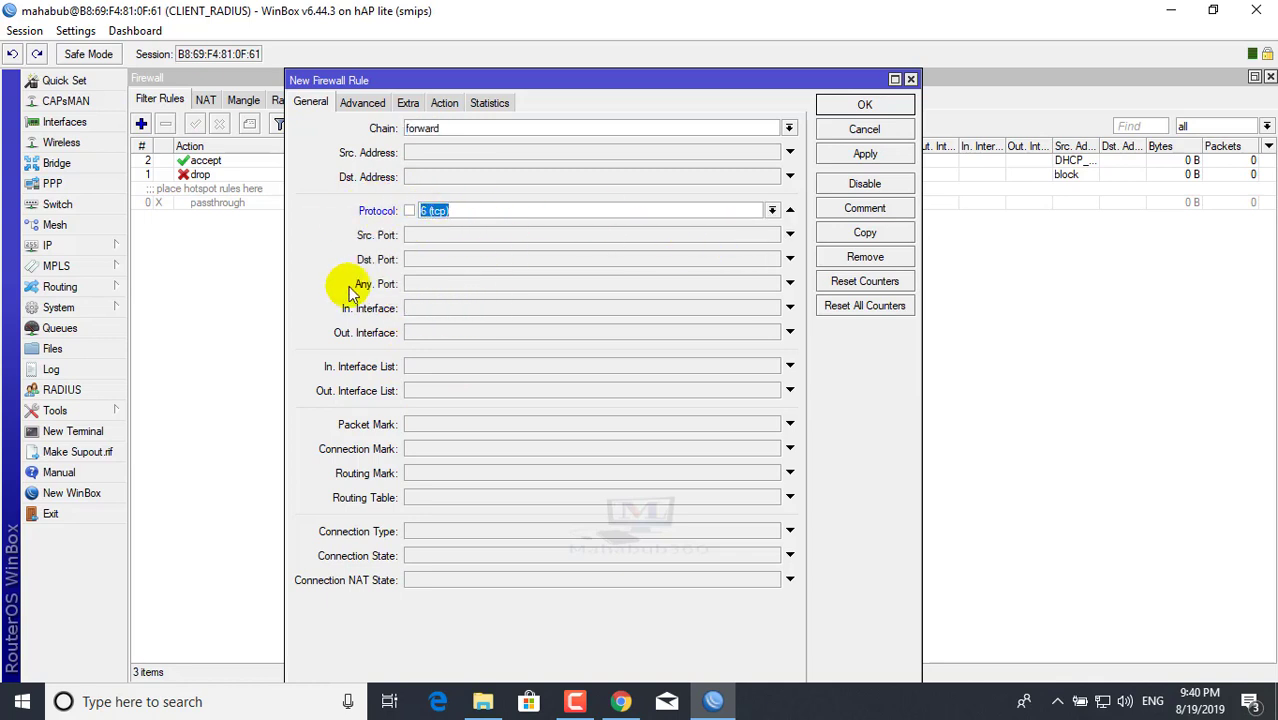
{"action": "left_click", "coordinate": [428, 284]}
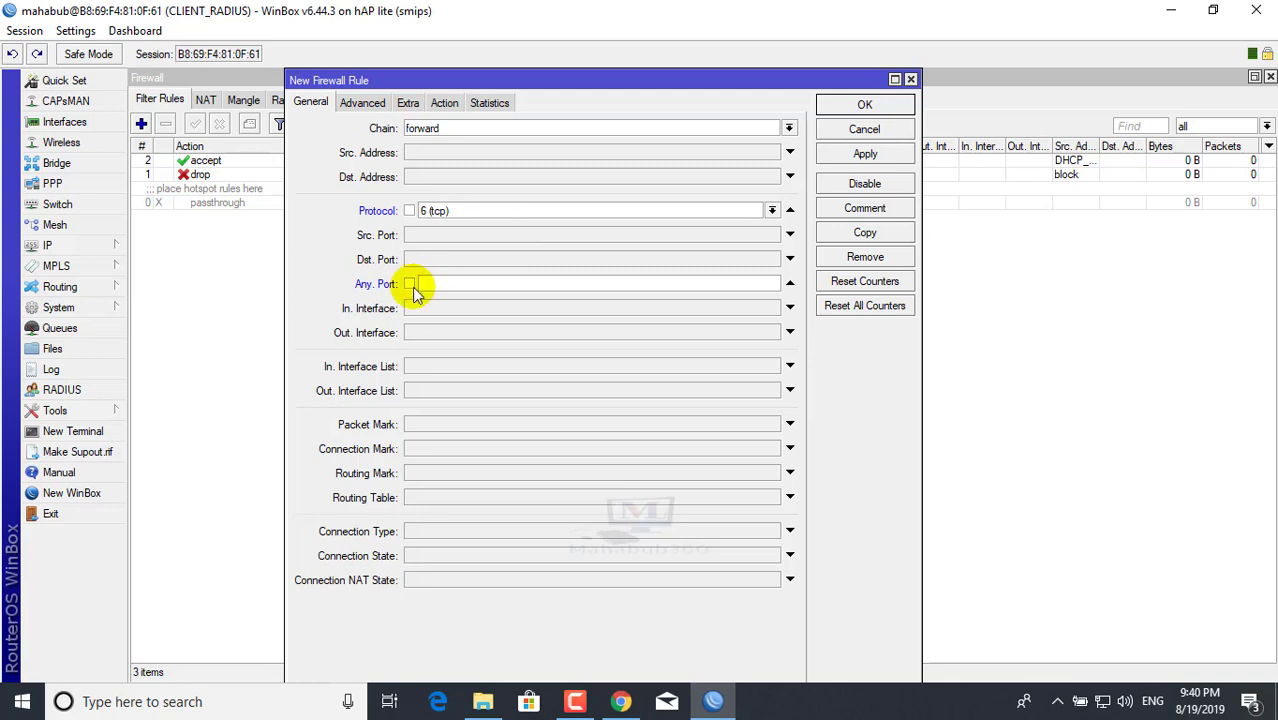
{"action": "left_click", "coordinate": [448, 284]}
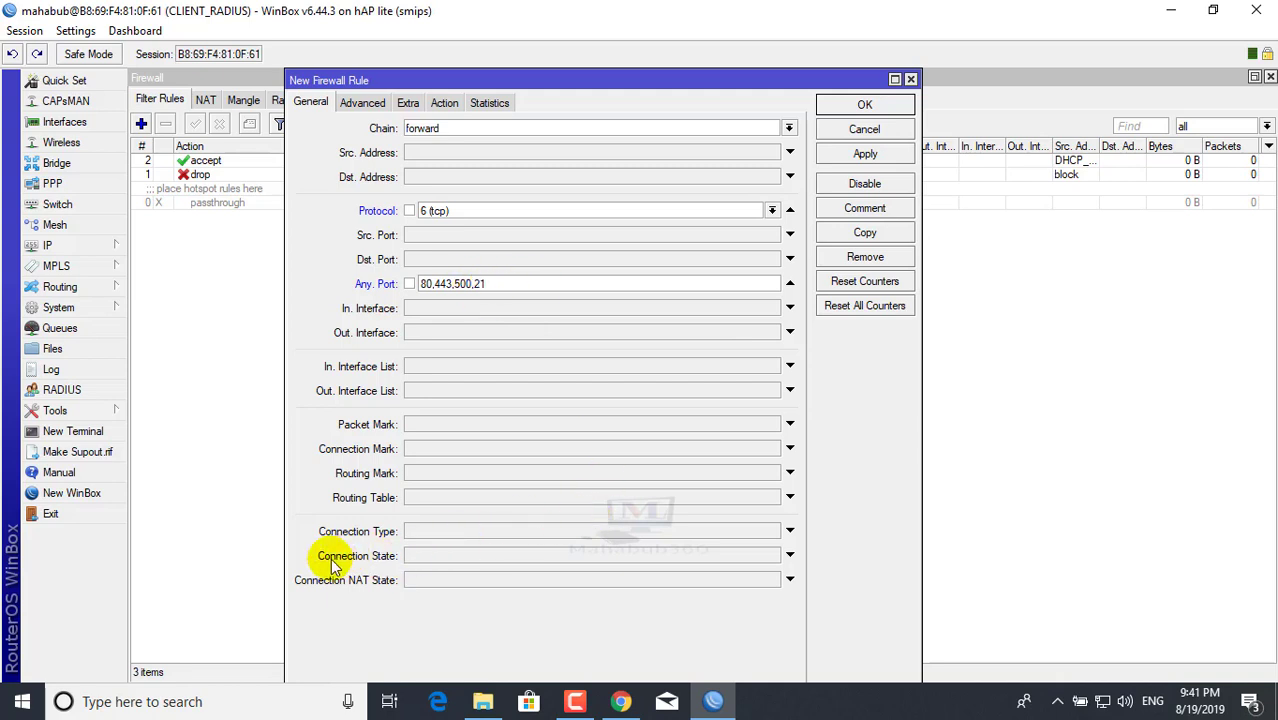
{"action": "left_click", "coordinate": [447, 557]}
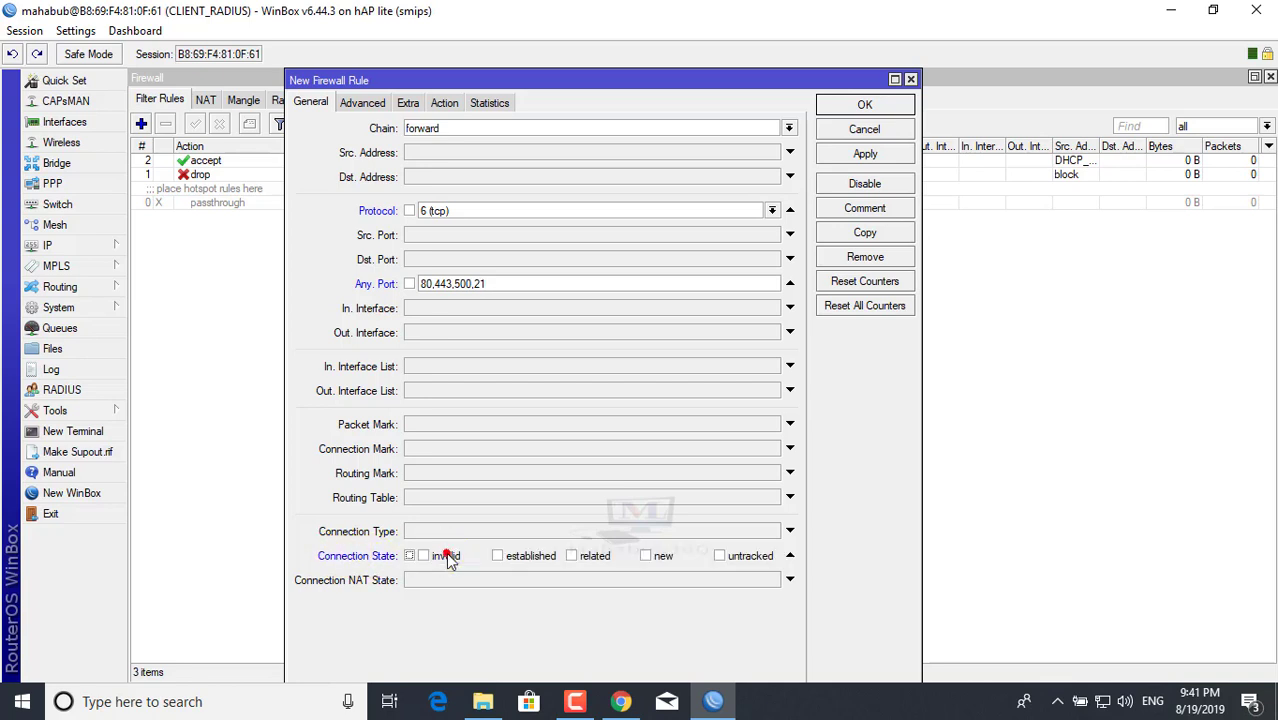
{"action": "left_click", "coordinate": [646, 557]}
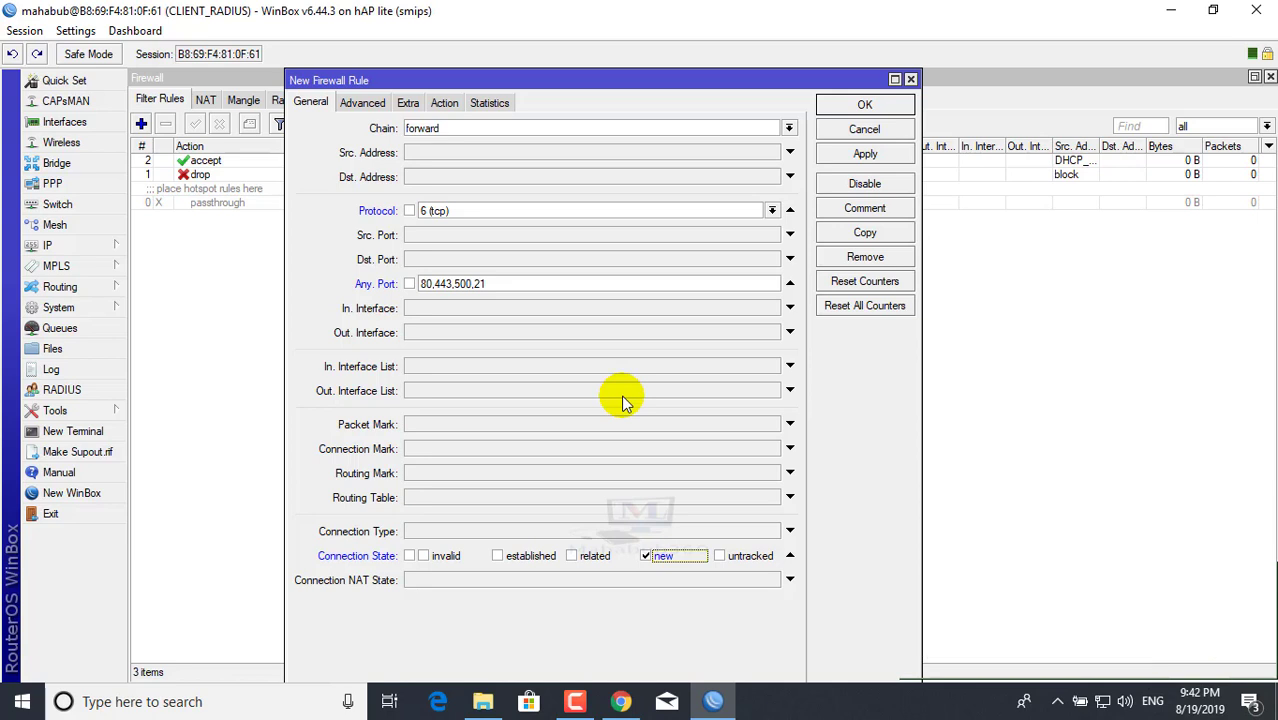
- Set the new tcp rule's action to log
{"action": "left_click", "coordinate": [445, 104]}
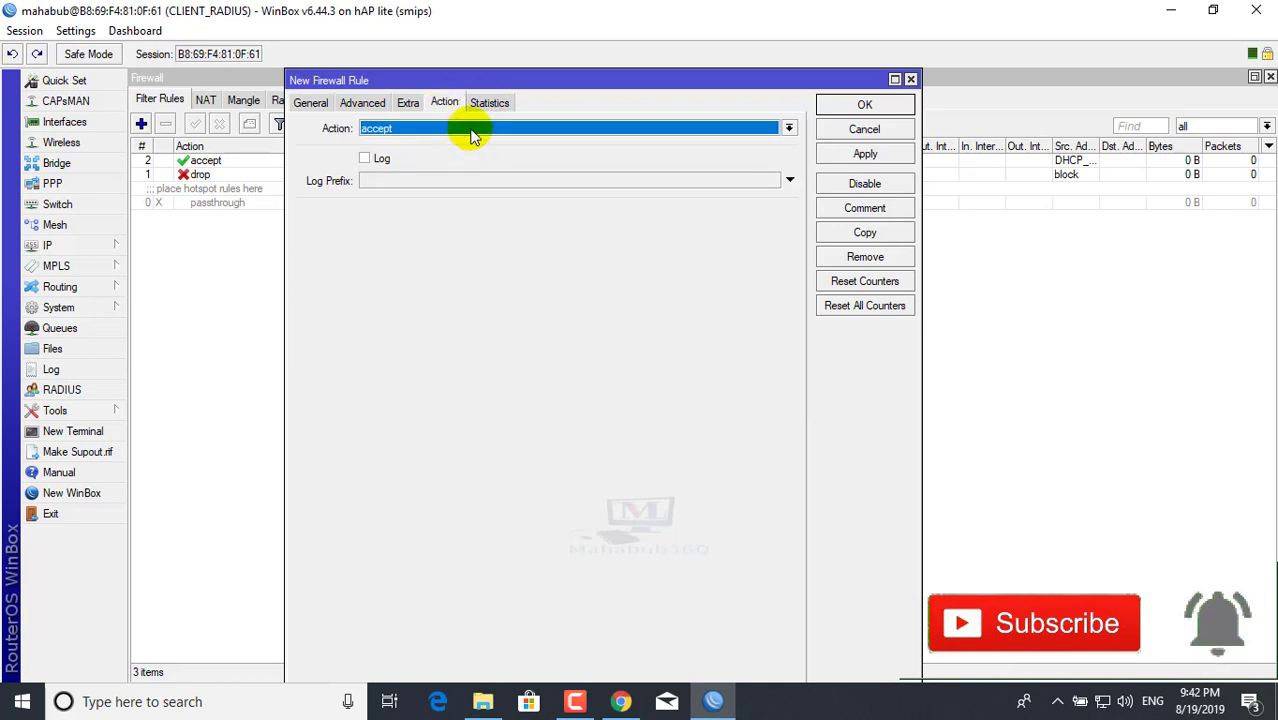
{"action": "left_click", "coordinate": [472, 135]}
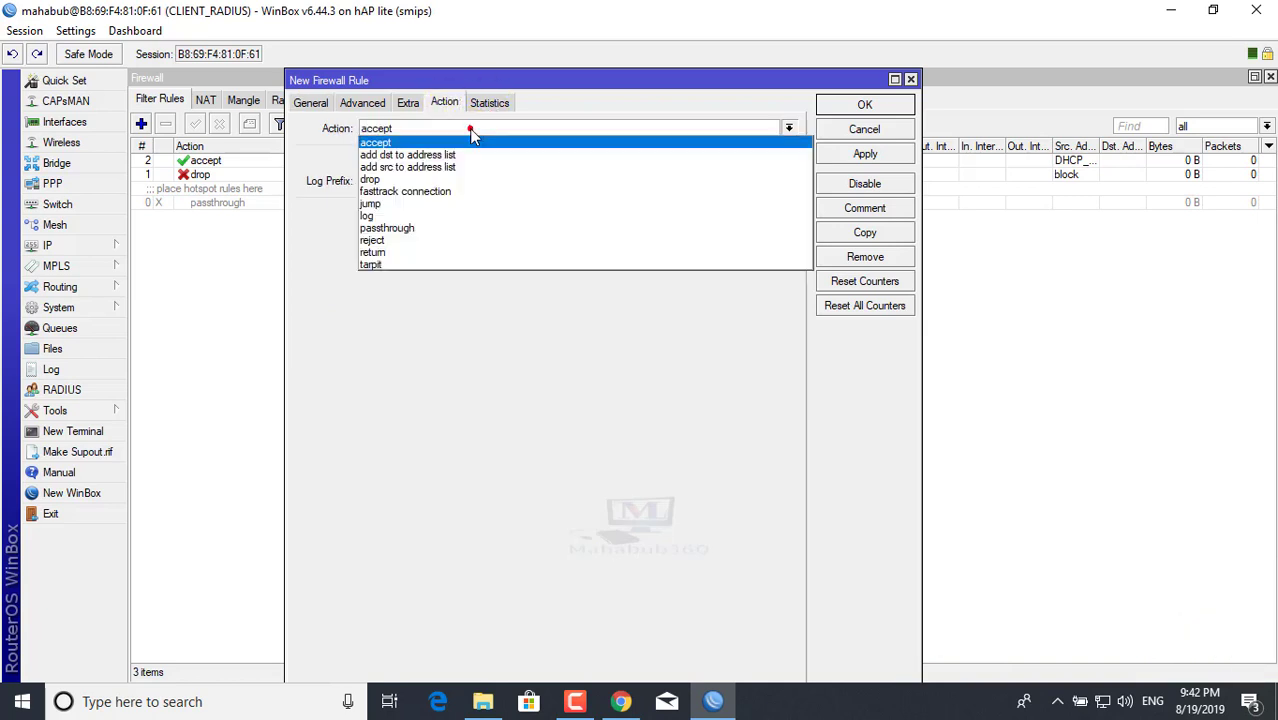
{"action": "left_click", "coordinate": [366, 215]}
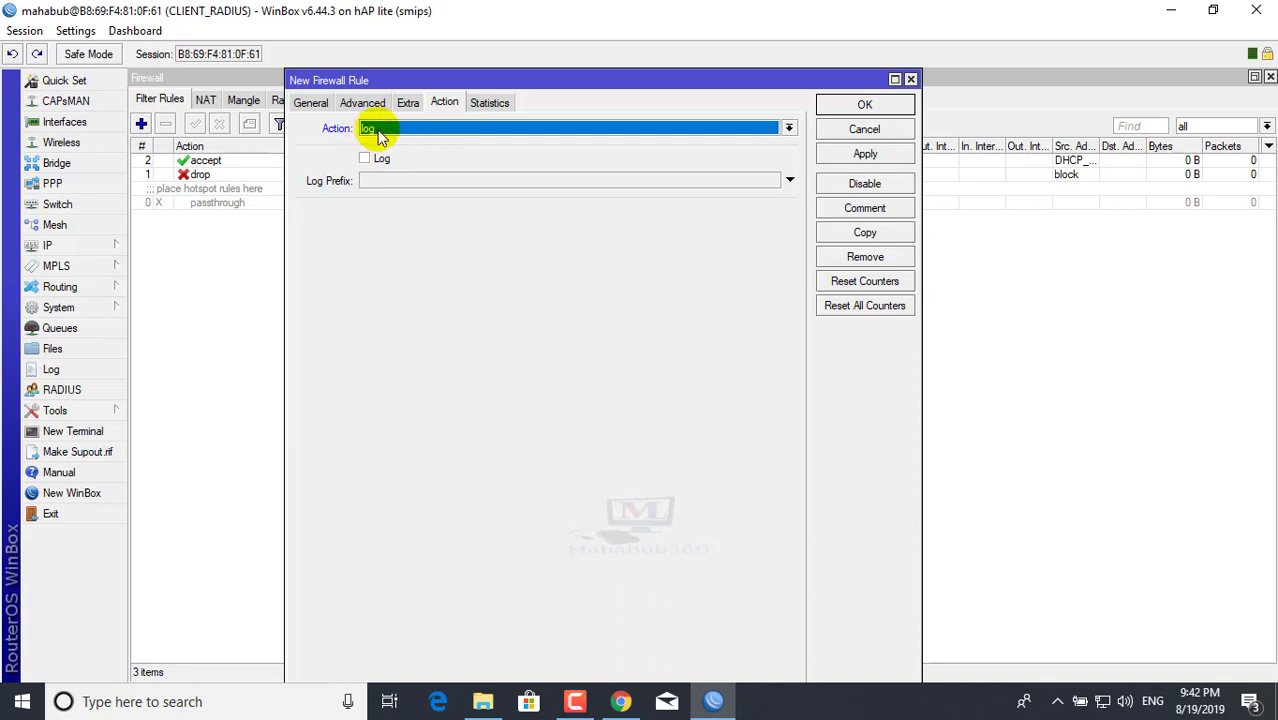
- Add the comment "Web_Log_TCP" to the new firewall rule and save the rule
{"action": "left_click", "coordinate": [862, 211]}
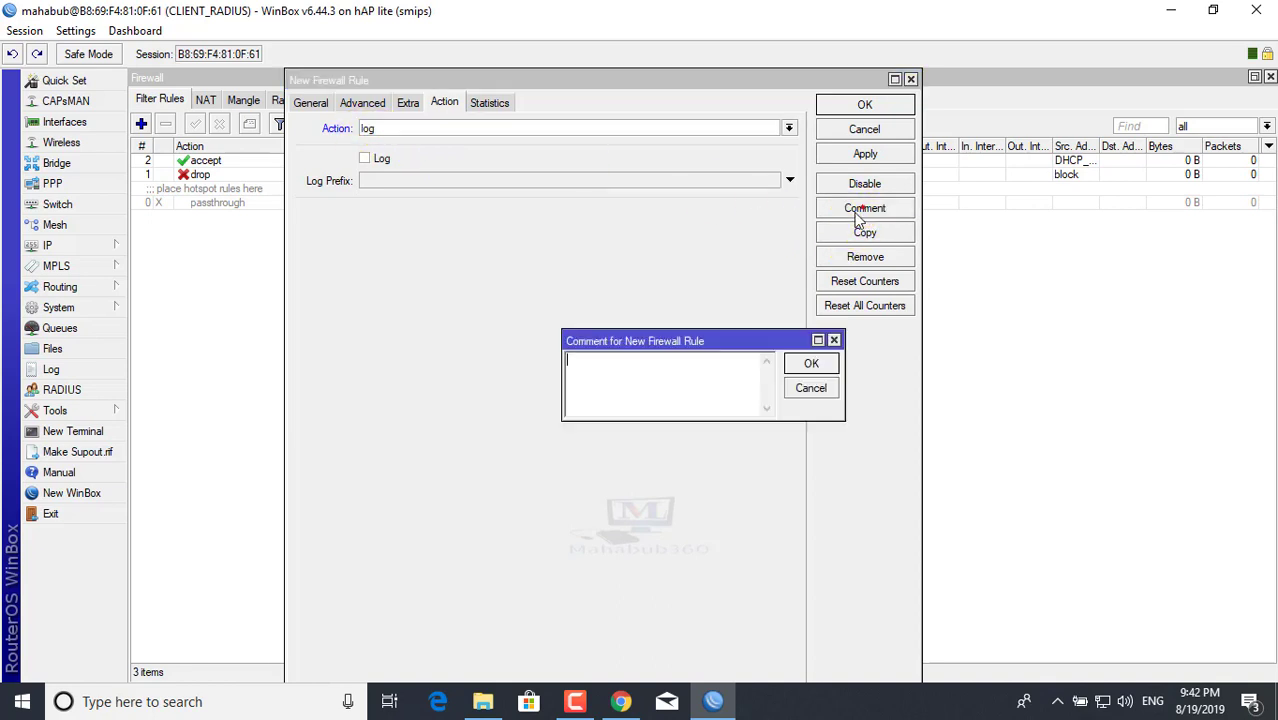
{"action": "left_click", "coordinate": [598, 363]}
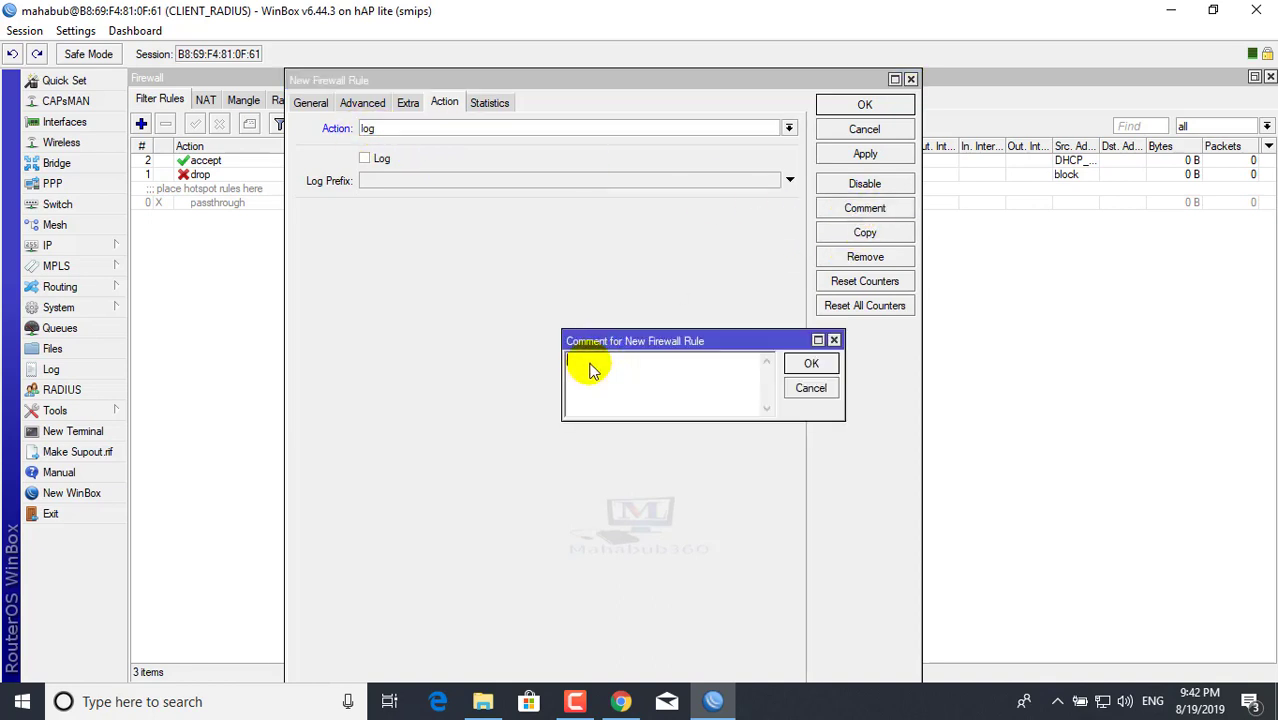
{"action": "type", "text": "Web_"}
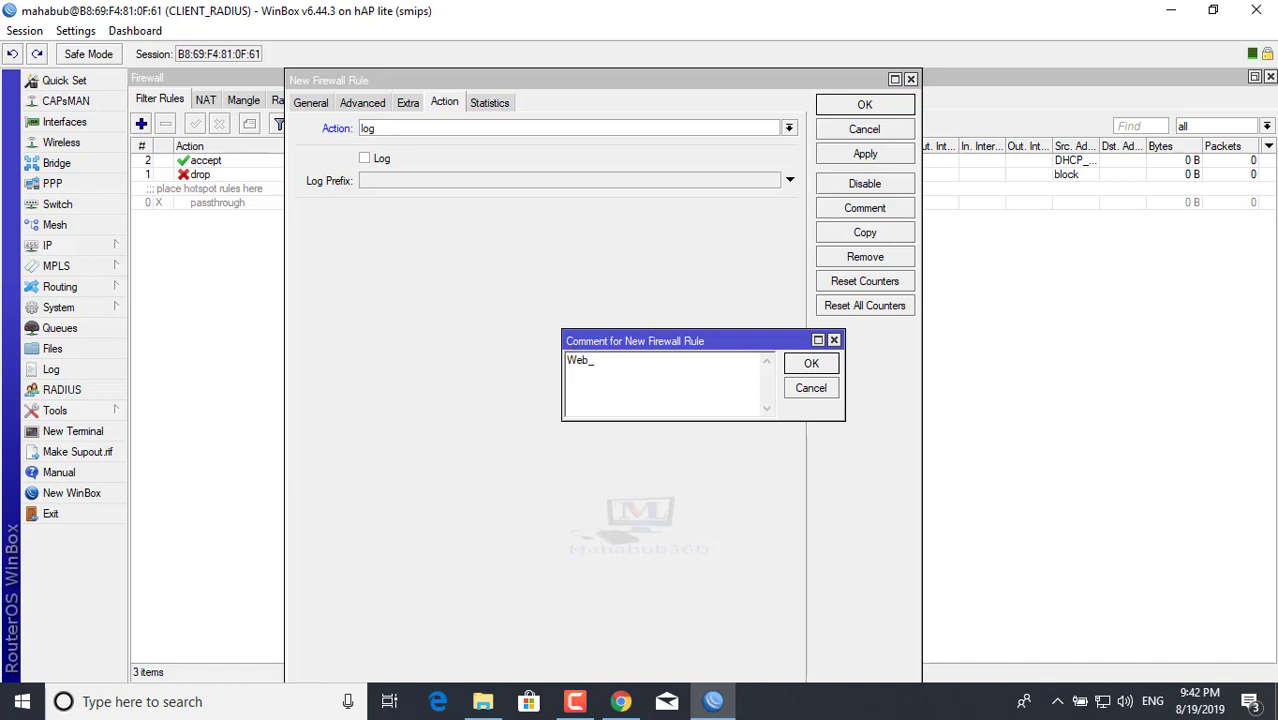
{"action": "type", "text": "Log"}
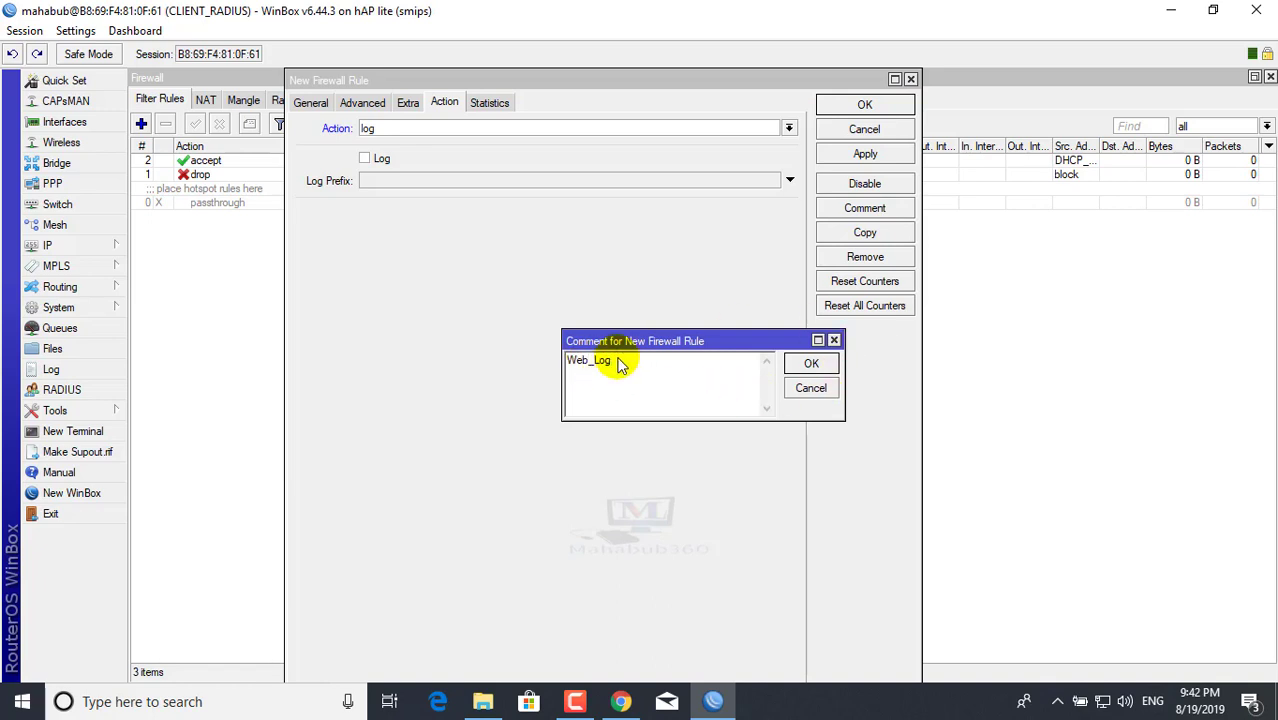
{"action": "type", "text": "_TCP"}
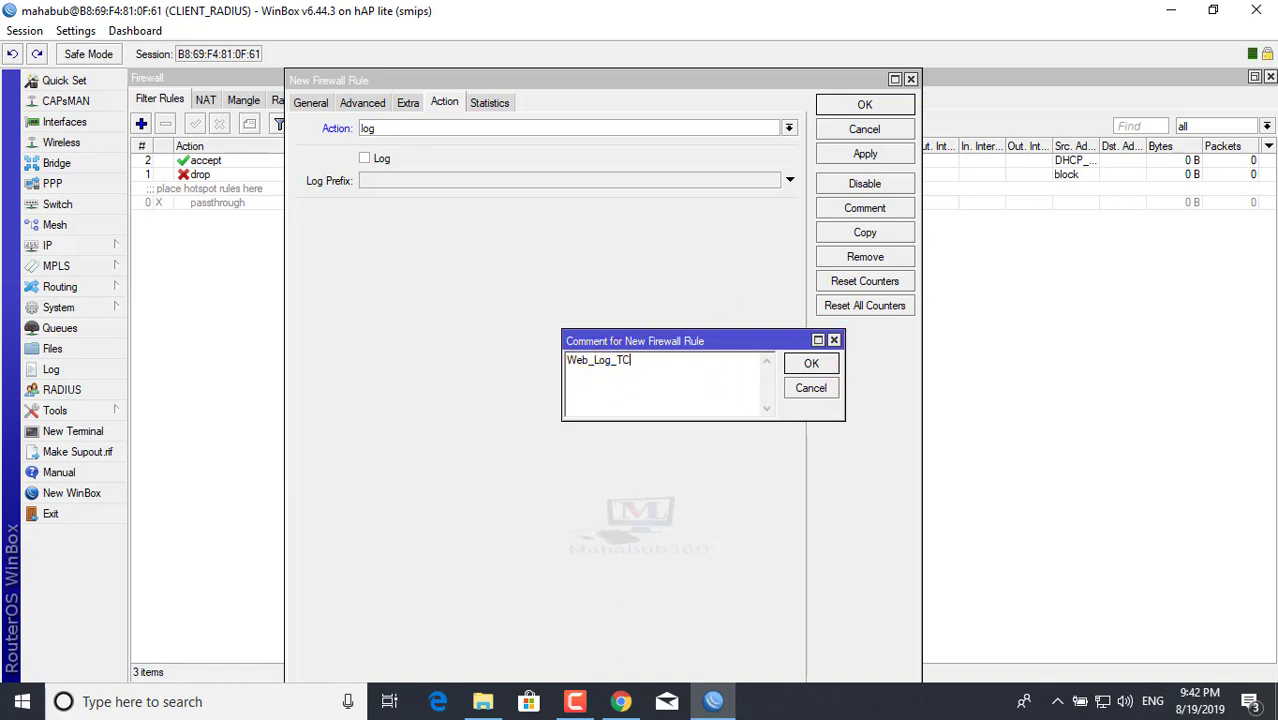
{"action": "left_click", "coordinate": [812, 368]}
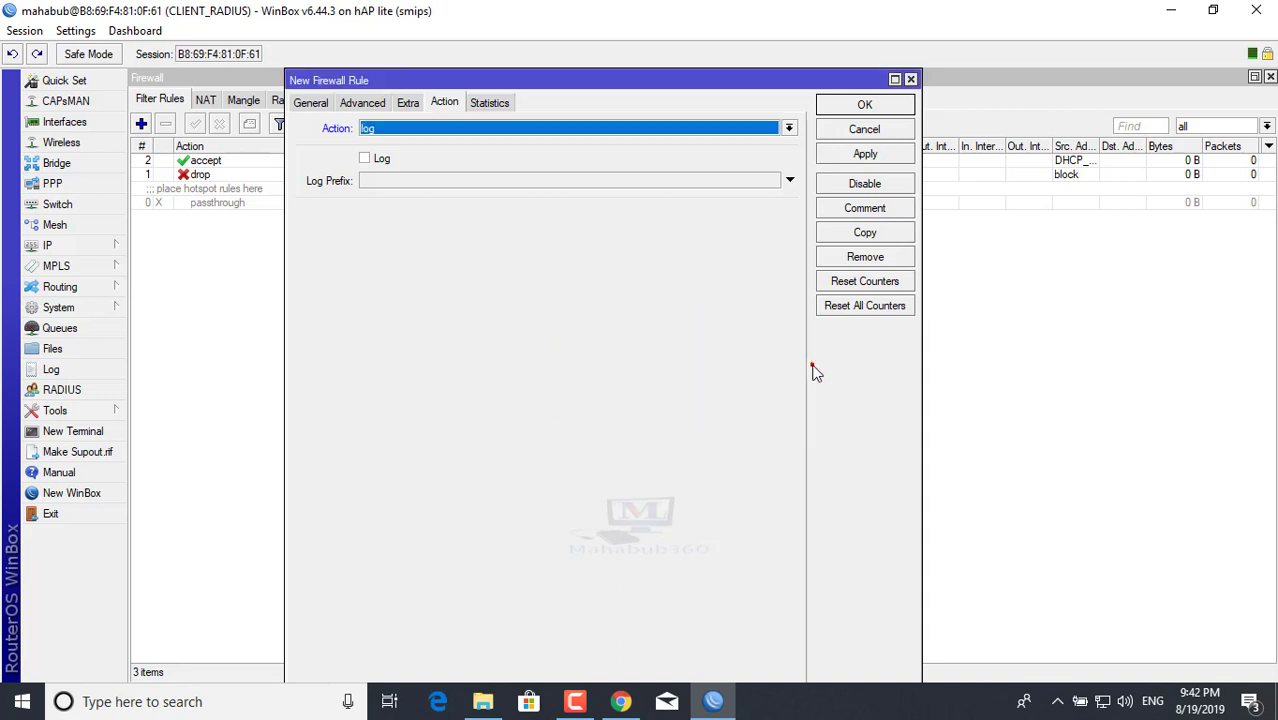
{"action": "left_click", "coordinate": [865, 154]}
{"action": "left_click", "coordinate": [864, 104]}
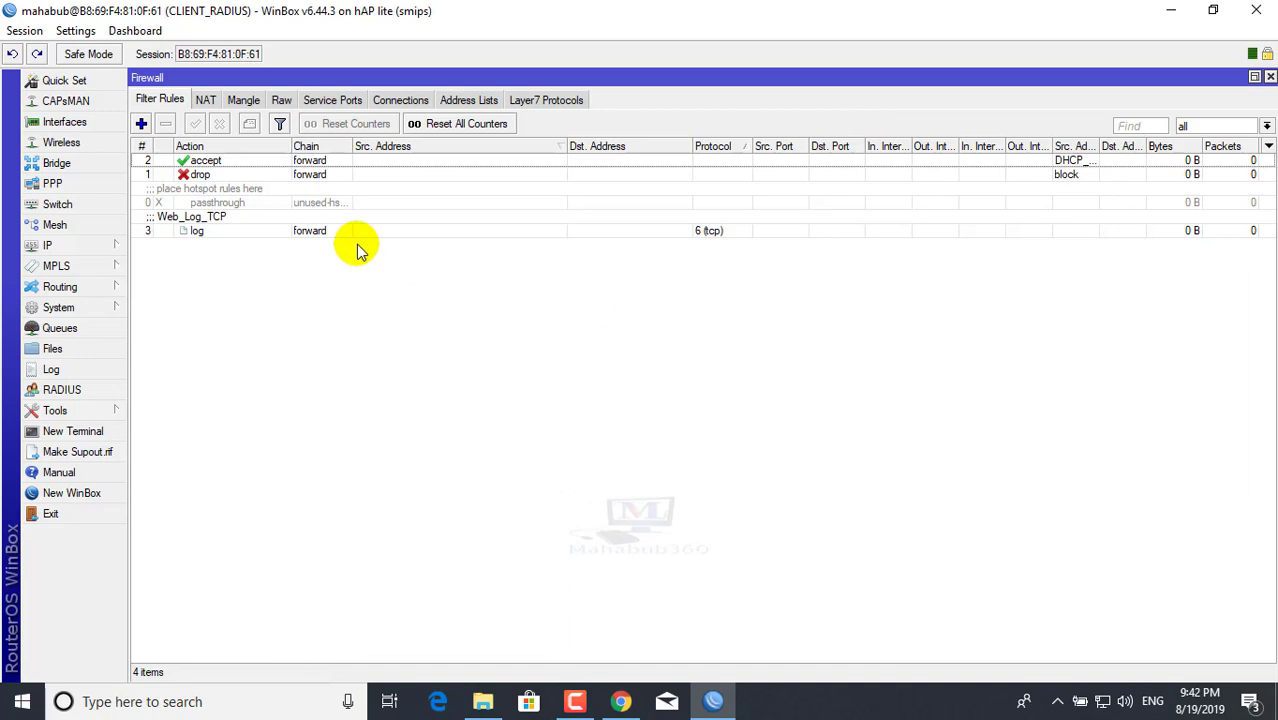
{"action": "left_click", "coordinate": [238, 230]}
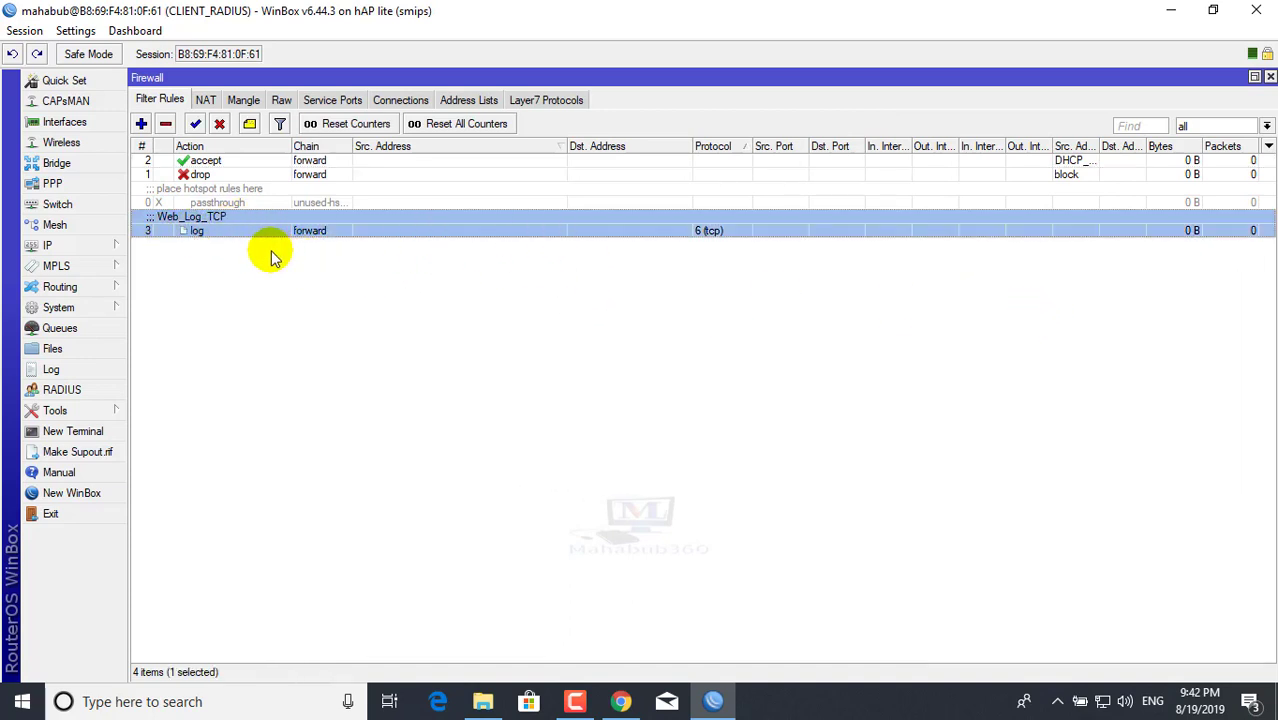
{"action": "double_click", "coordinate": [198, 230]}
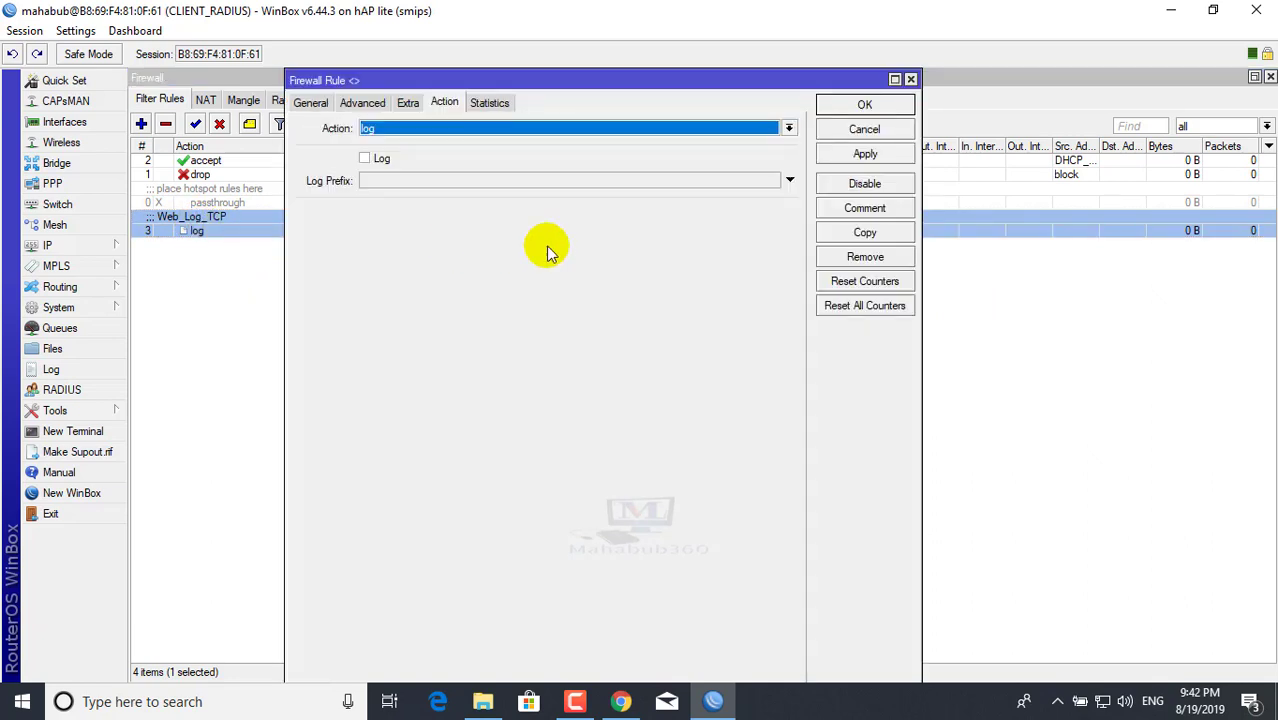
{"action": "left_click", "coordinate": [864, 130]}
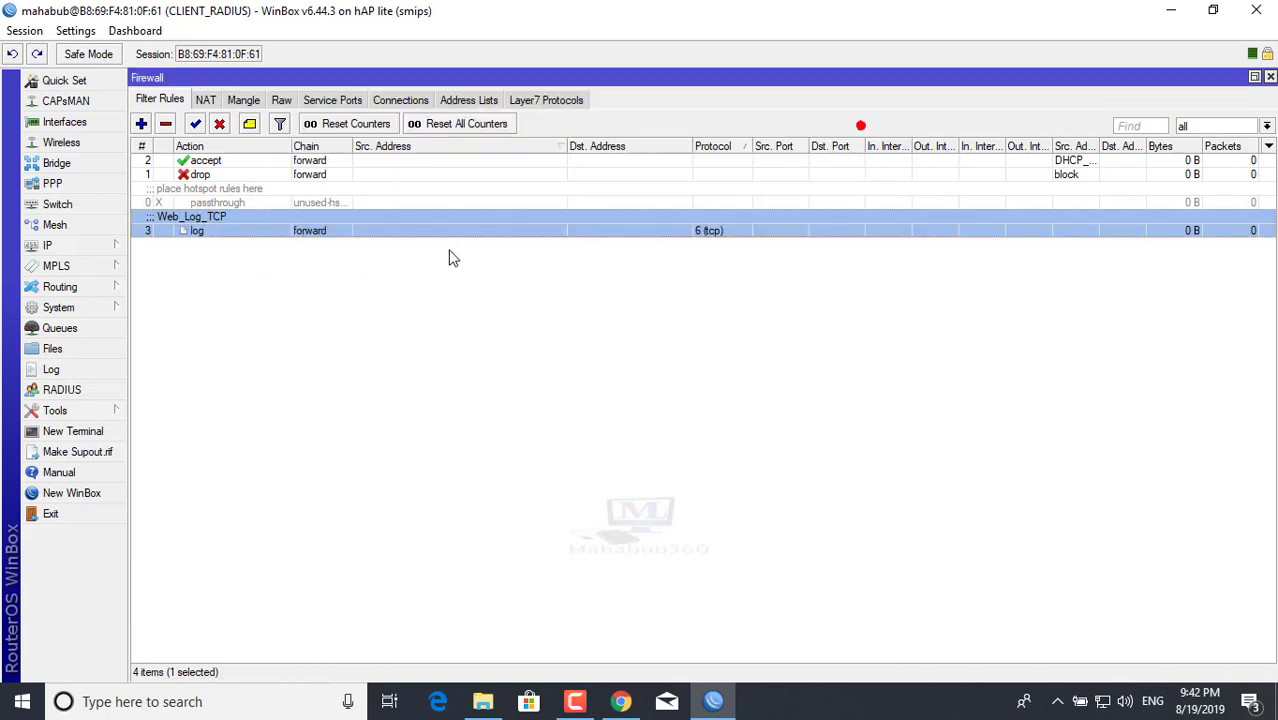
- Duplicate the Web_Log_TCP firewall rule and close the original rule's window, keeping the copy open
{"action": "double_click", "coordinate": [200, 230]}
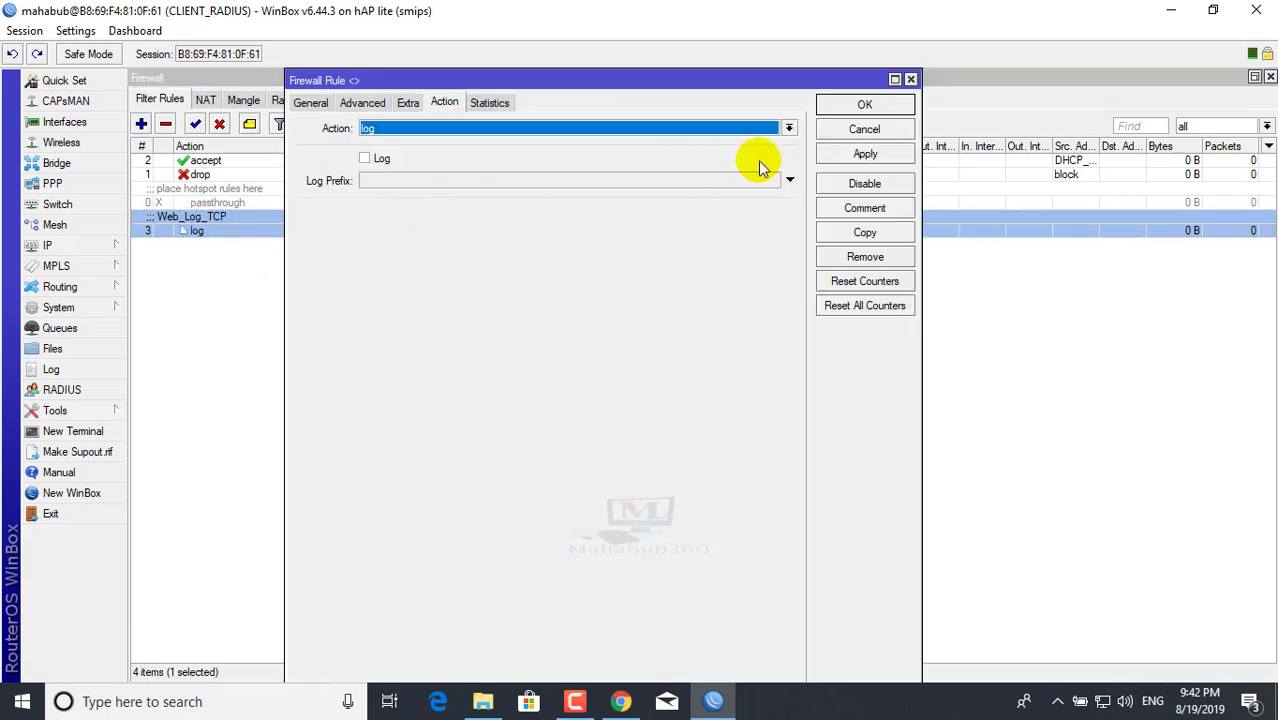
{"action": "left_click", "coordinate": [310, 102]}
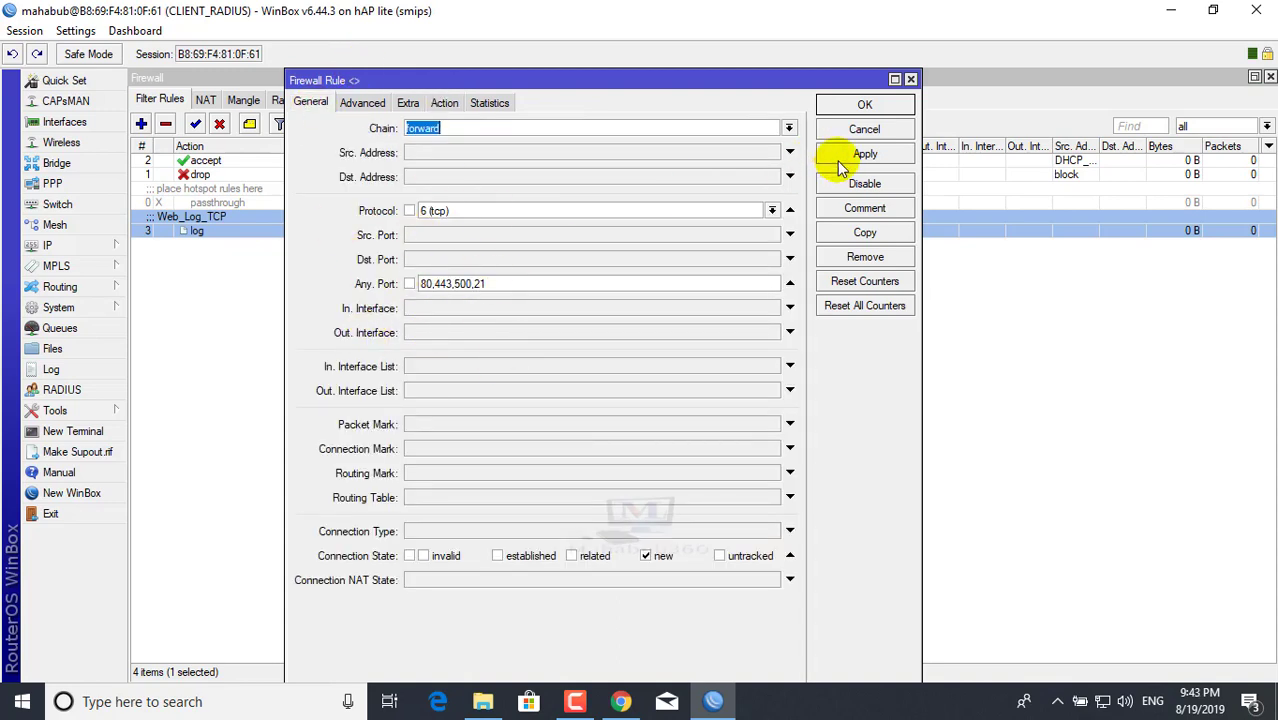
{"action": "left_click", "coordinate": [860, 236]}
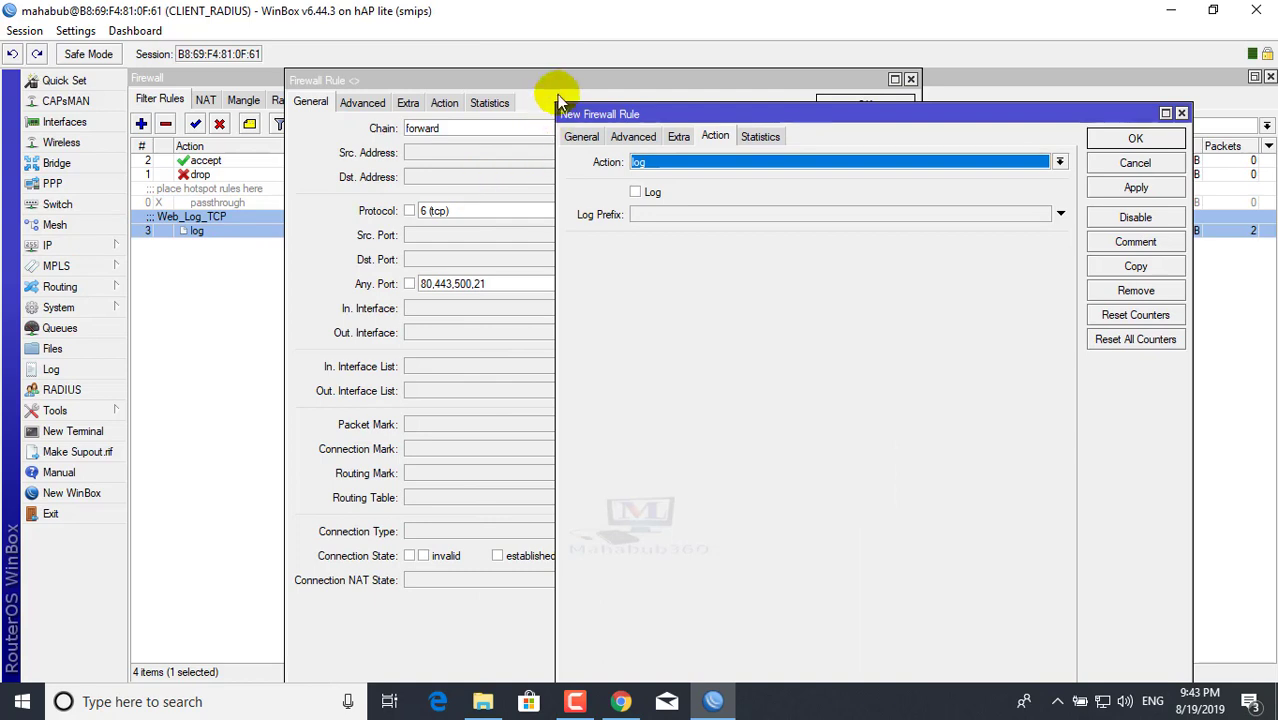
{"action": "left_click", "coordinate": [551, 80]}
{"action": "left_click", "coordinate": [910, 79]}
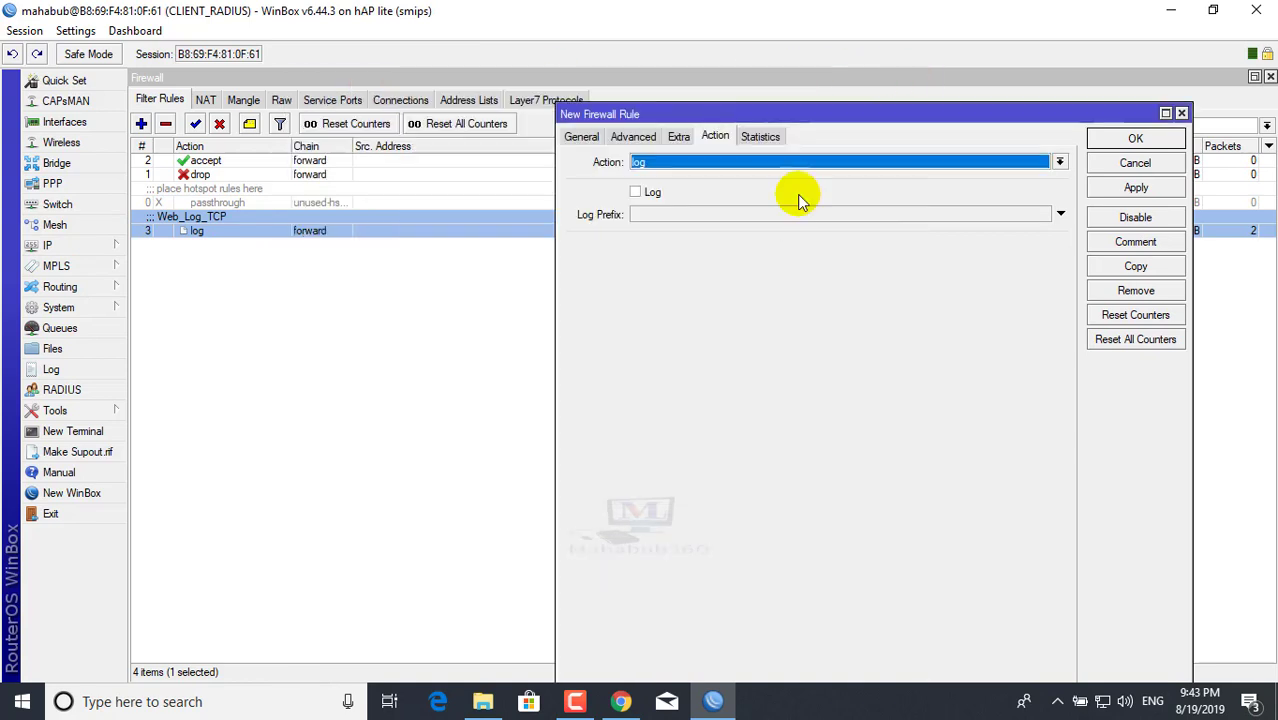
{"action": "left_click_drag", "start_coordinate": [810, 114], "coordinate": [482, 114]}
- Change the copied rule's protocol to udp
{"action": "left_click", "coordinate": [252, 132]}
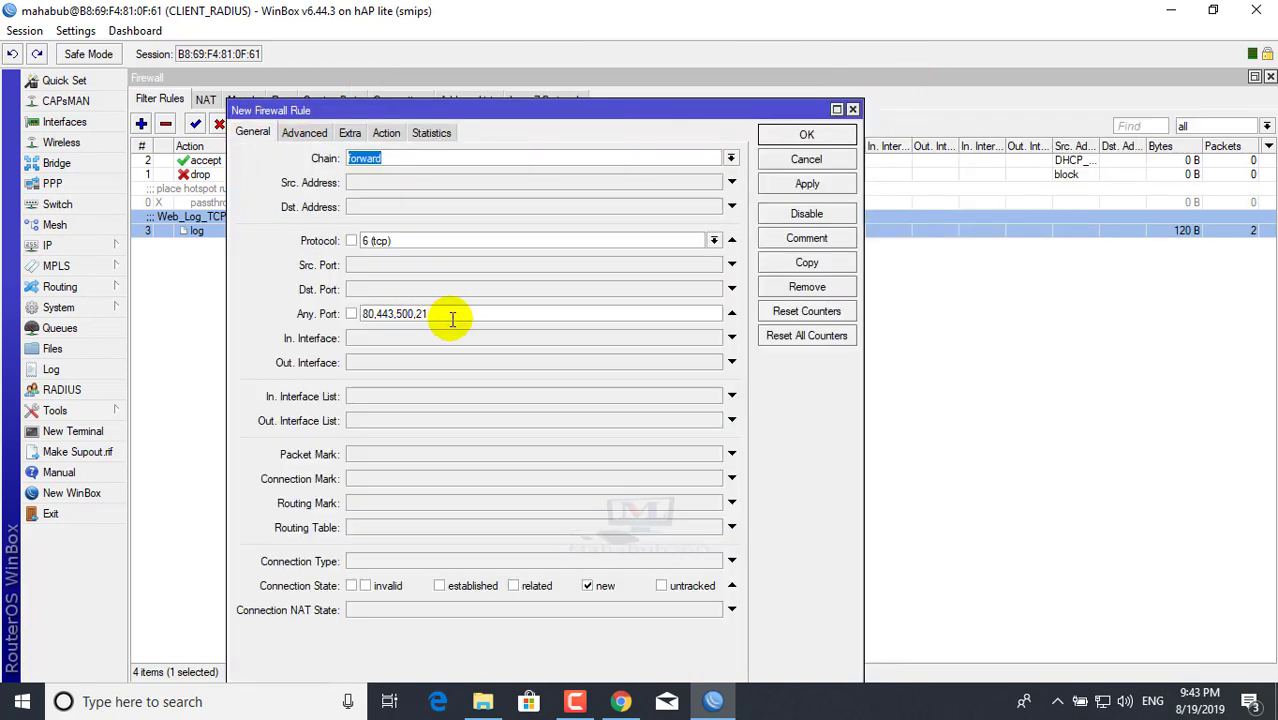
{"action": "left_click", "coordinate": [712, 242]}
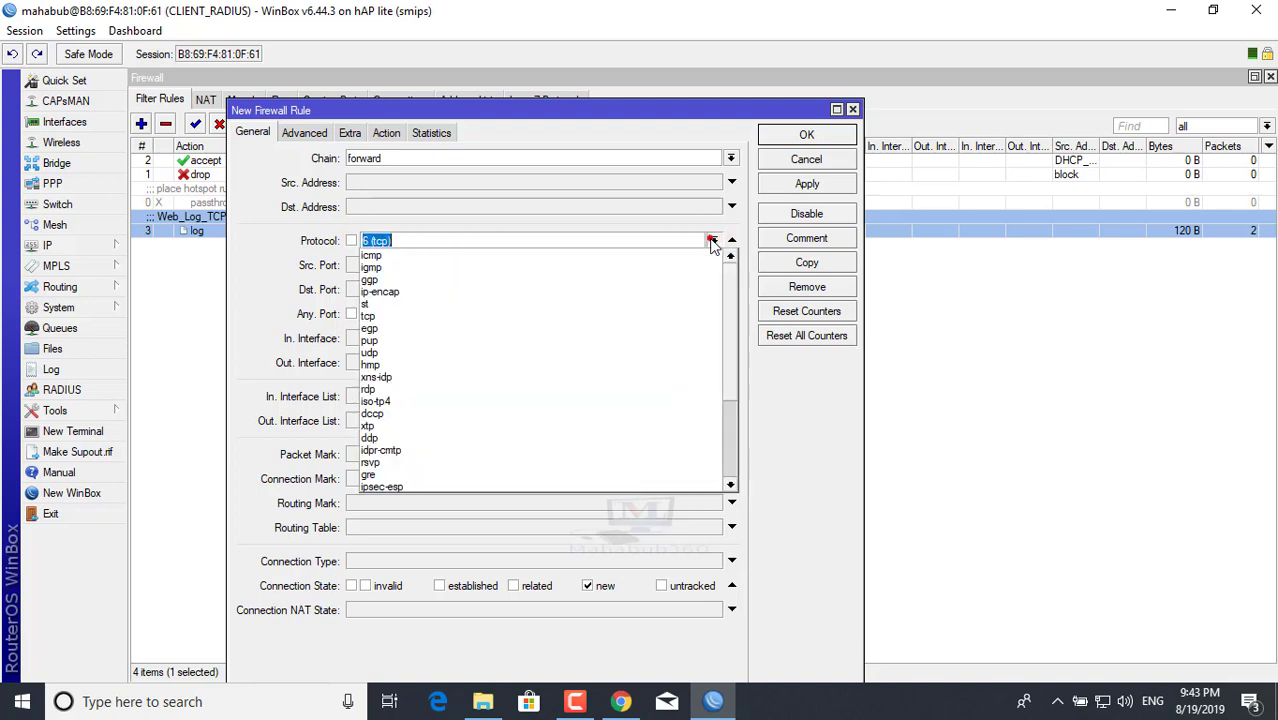
{"action": "left_click", "coordinate": [390, 356]}
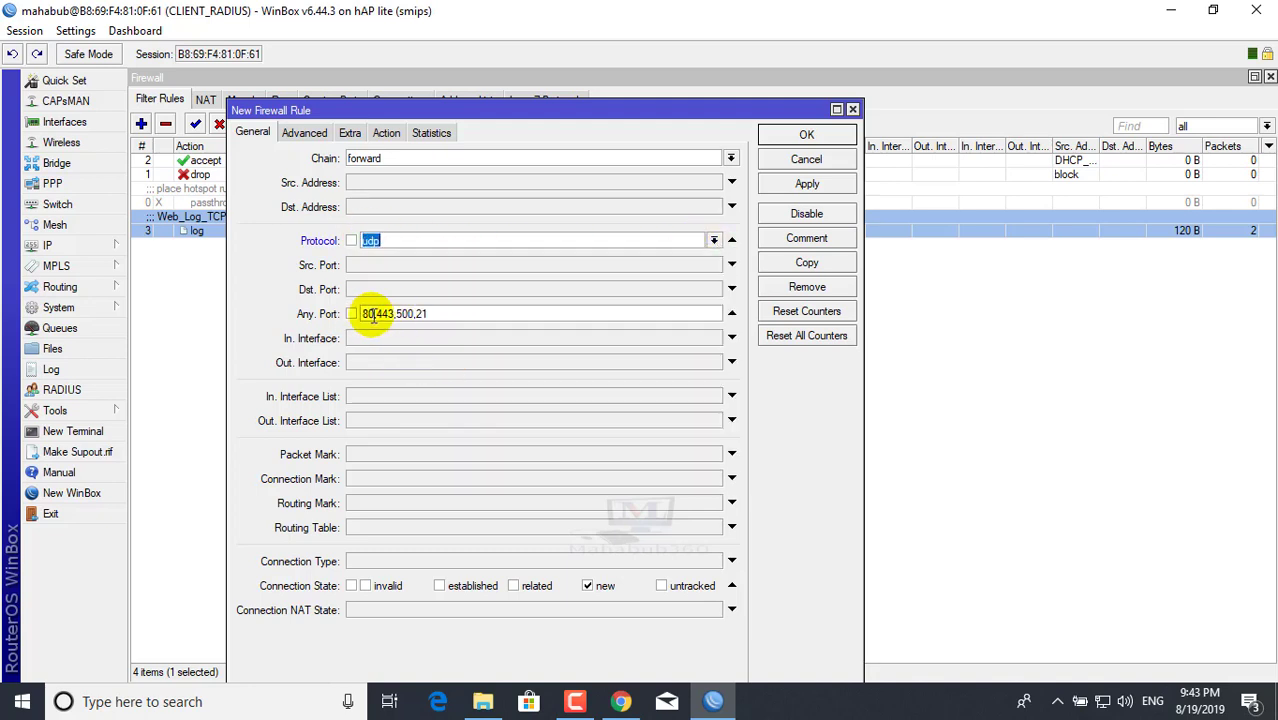
- Change the copied rule's comment to "Web_Log_UDP" and save the rule
{"action": "left_click", "coordinate": [383, 132]}
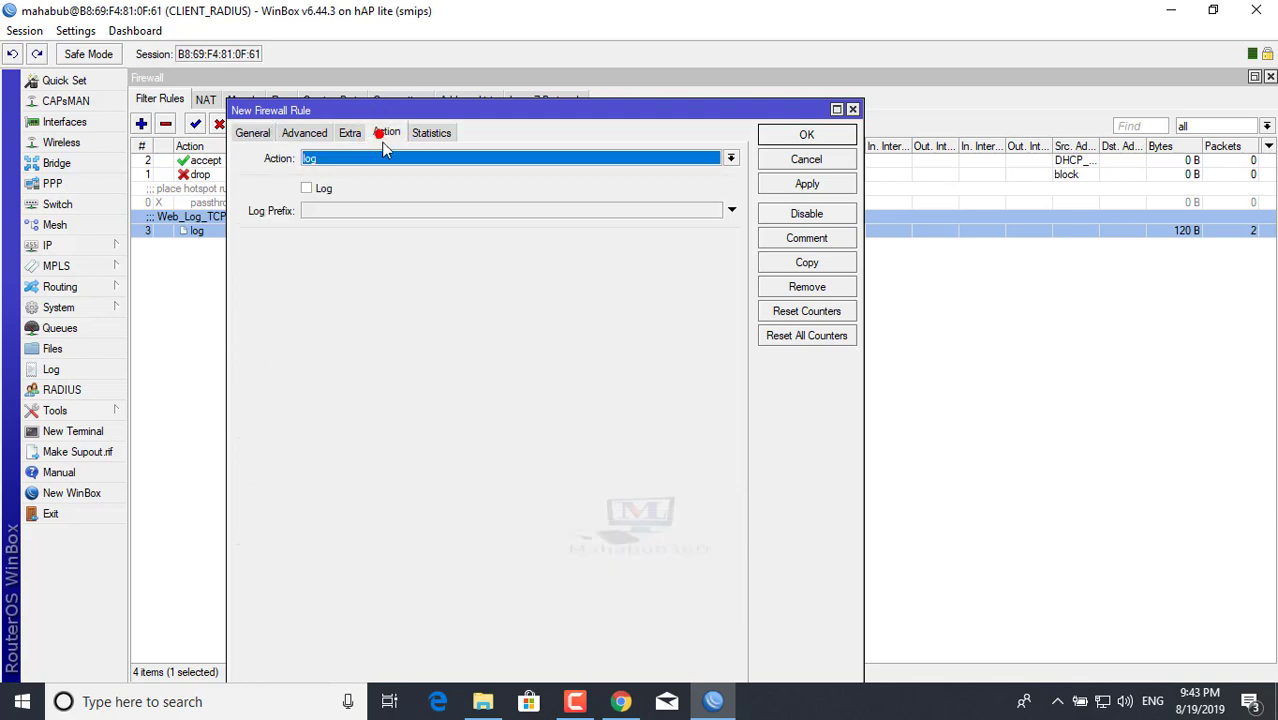
{"action": "left_click", "coordinate": [806, 239]}
{"action": "left_click", "coordinate": [639, 360]}
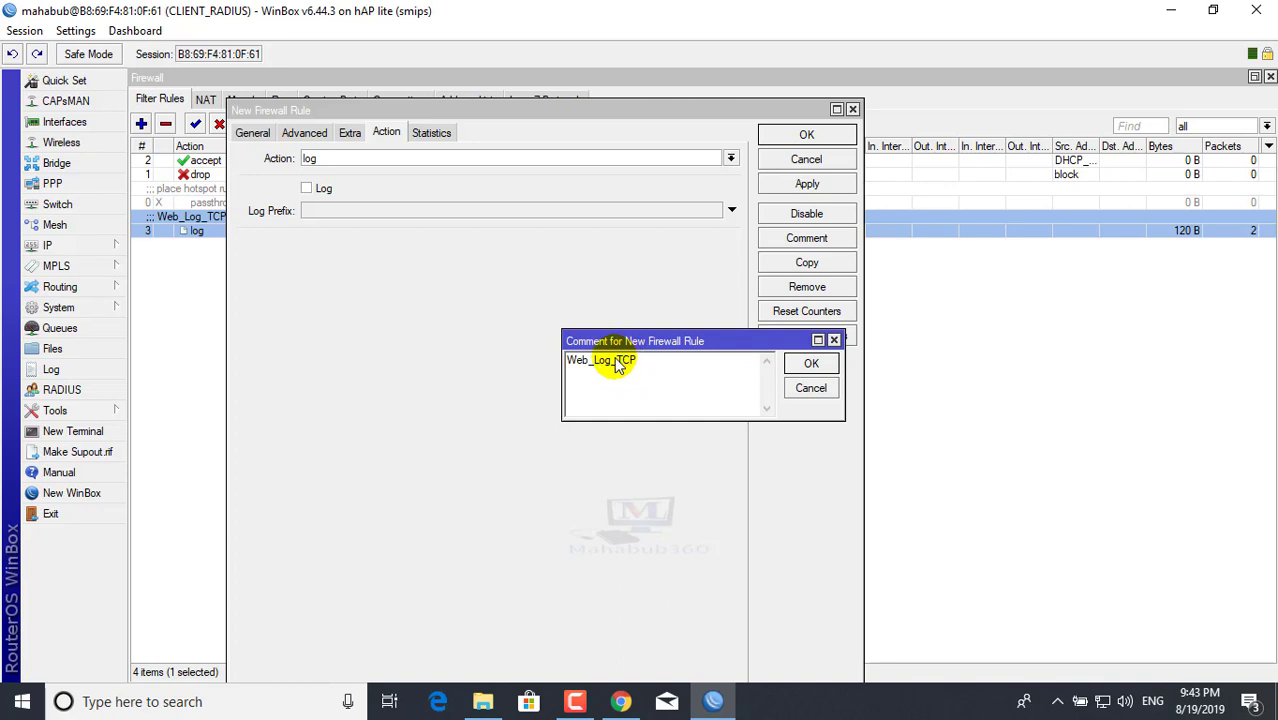
{"action": "left_click_drag", "start_coordinate": [621, 360], "coordinate": [647, 361]}
{"action": "type", "text": "U"}
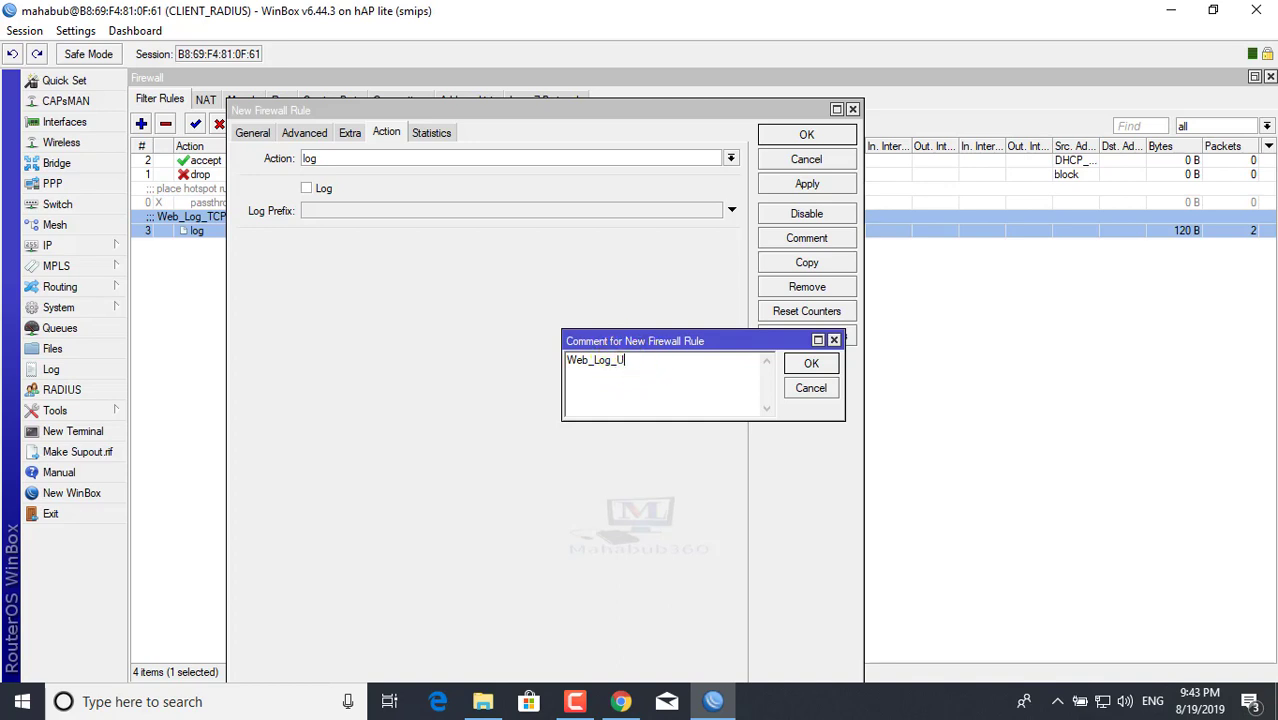
{"action": "type", "text": "DP"}
{"action": "left_click", "coordinate": [811, 364]}
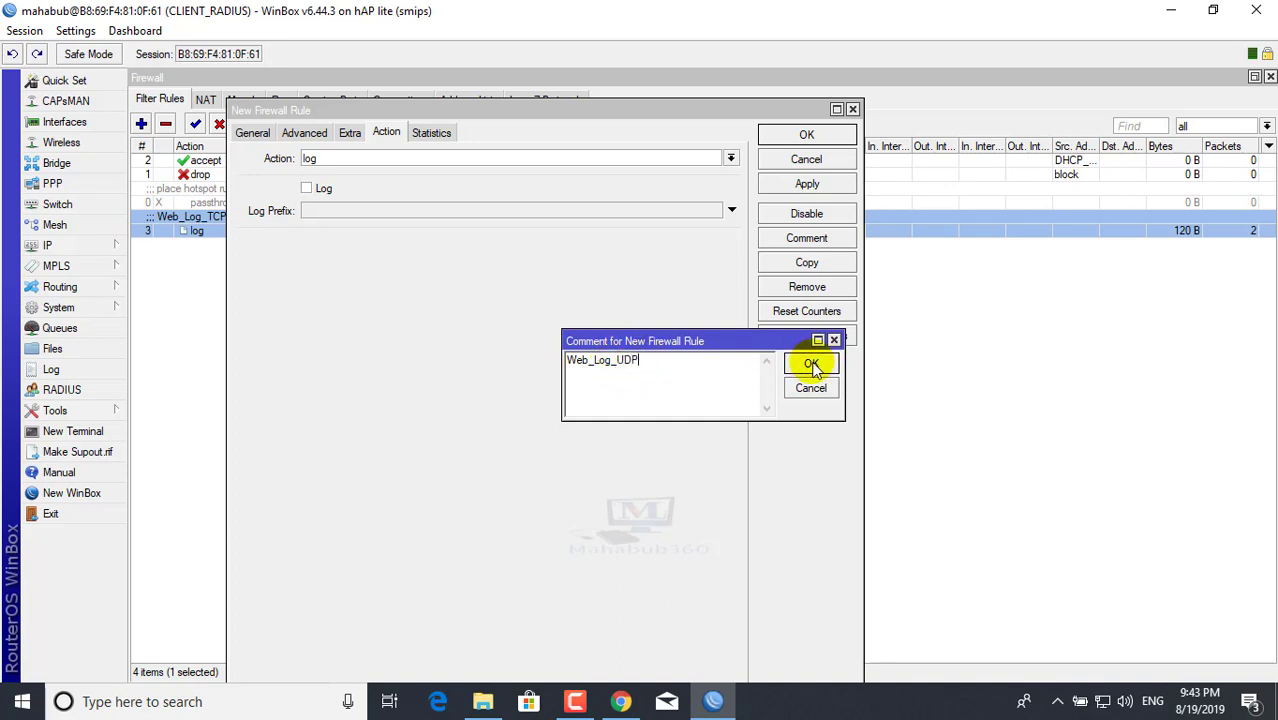
{"action": "left_click", "coordinate": [806, 183]}
{"action": "left_click", "coordinate": [807, 136]}
{"action": "left_click", "coordinate": [727, 397]}
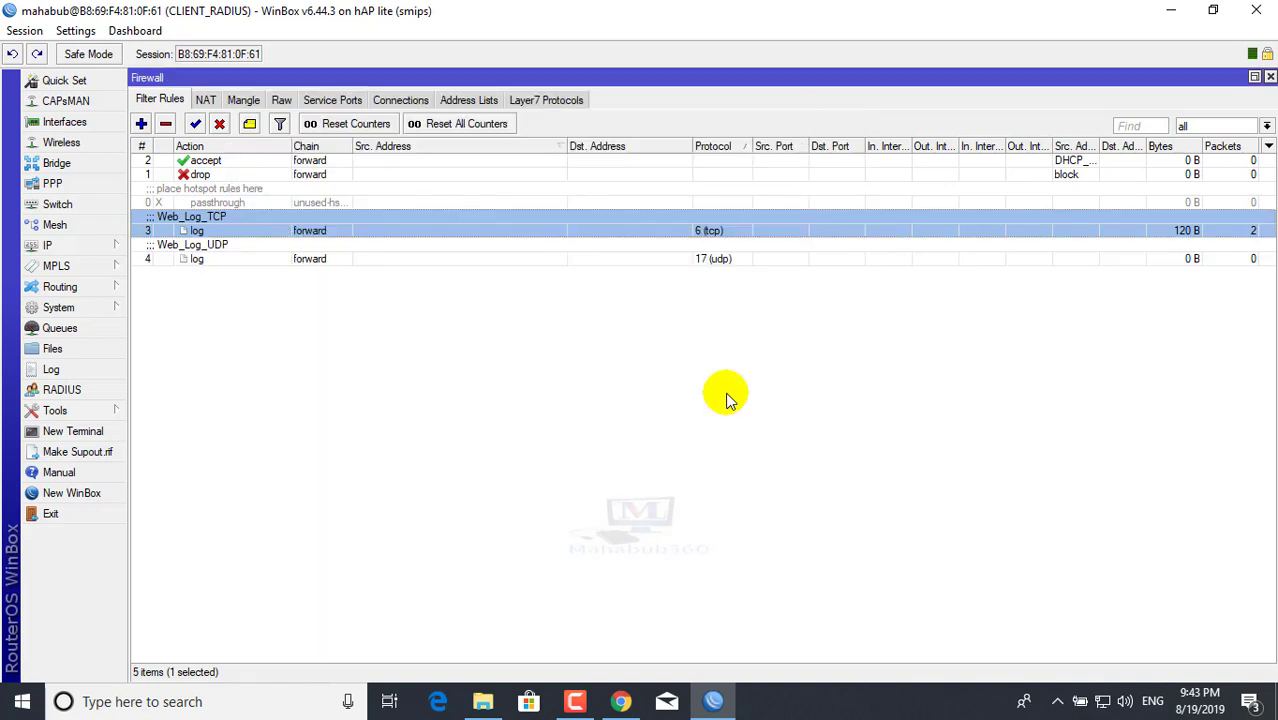
{"action": "left_click", "coordinate": [330, 258]}
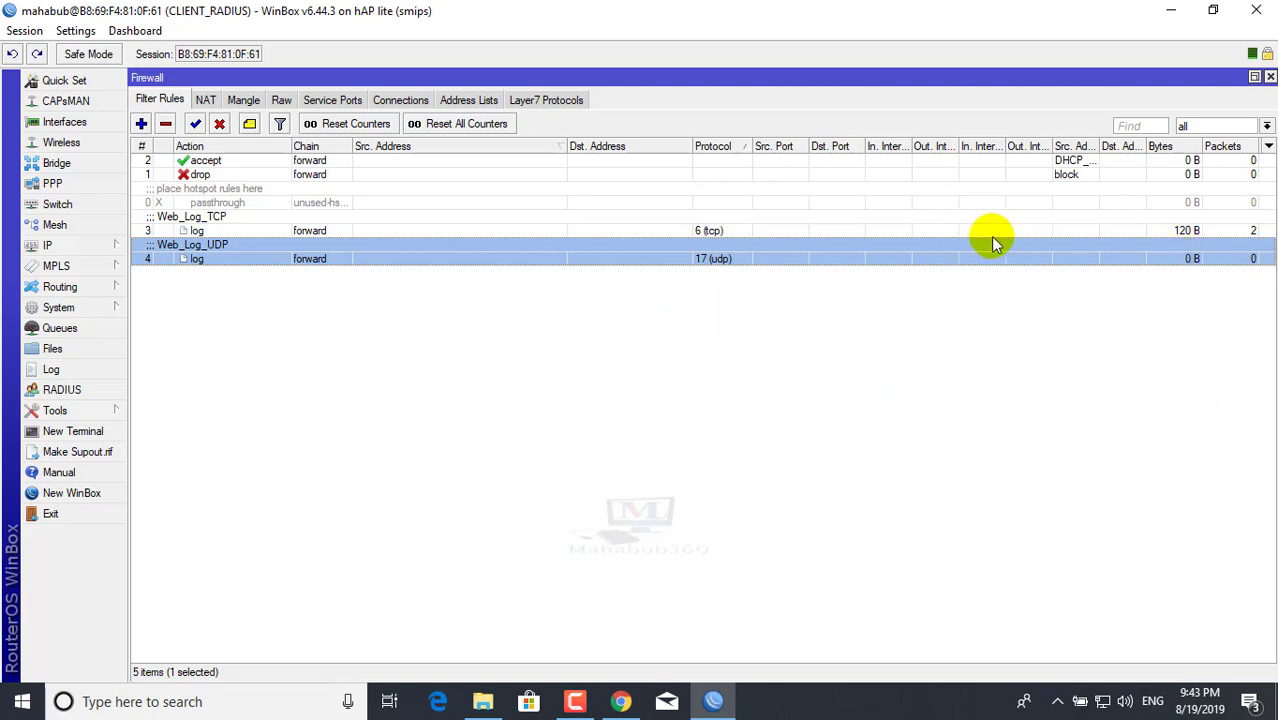
{"action": "left_click", "coordinate": [1172, 232]}
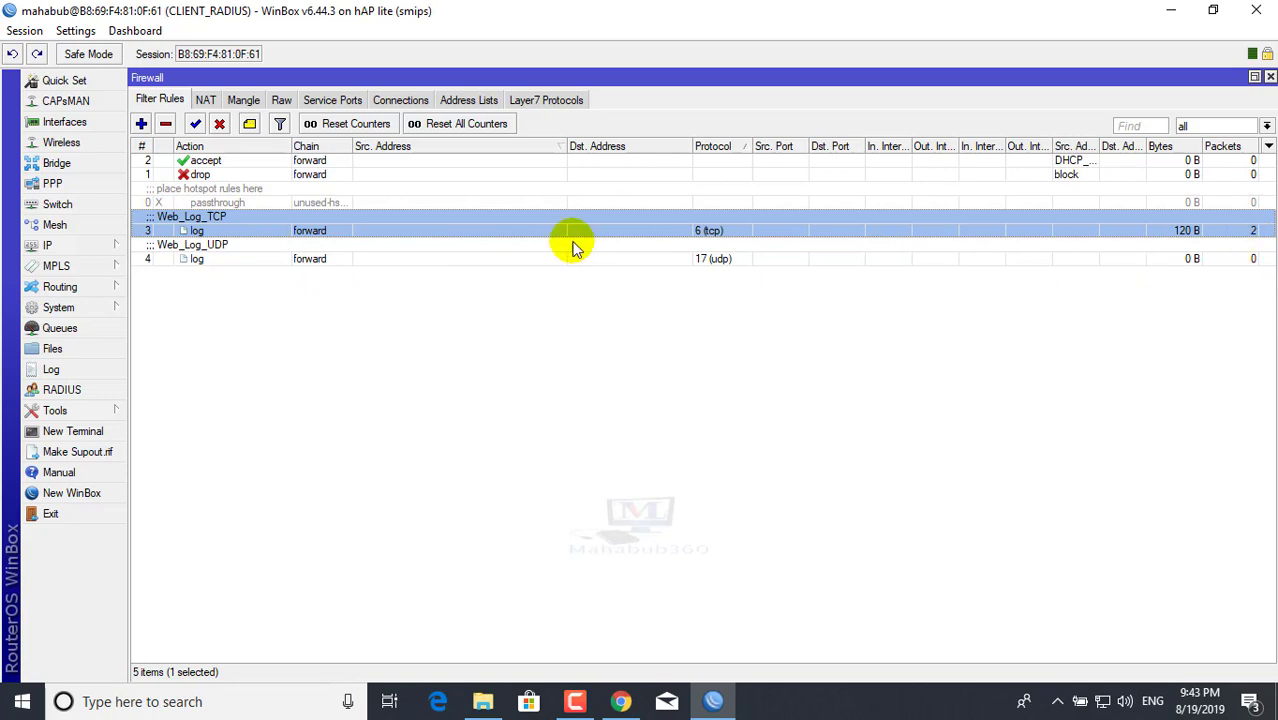
{"action": "left_click", "coordinate": [197, 260]}
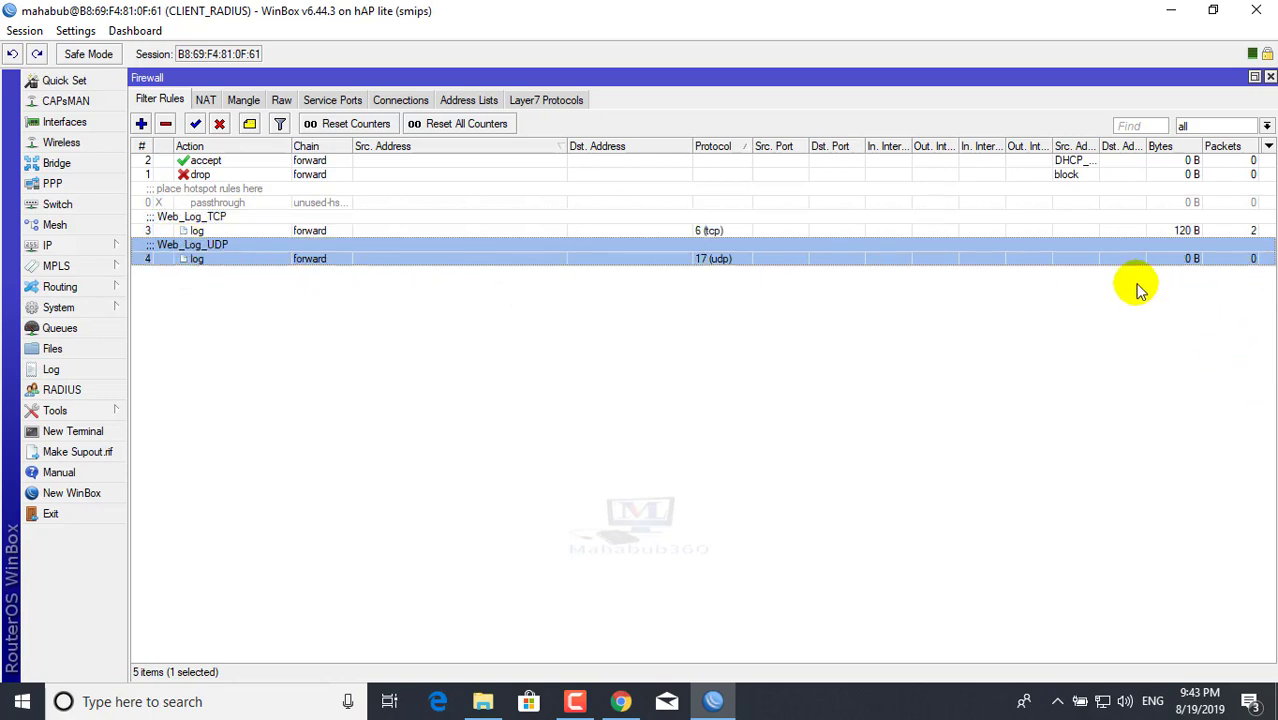
{"action": "left_click", "coordinate": [185, 233]}
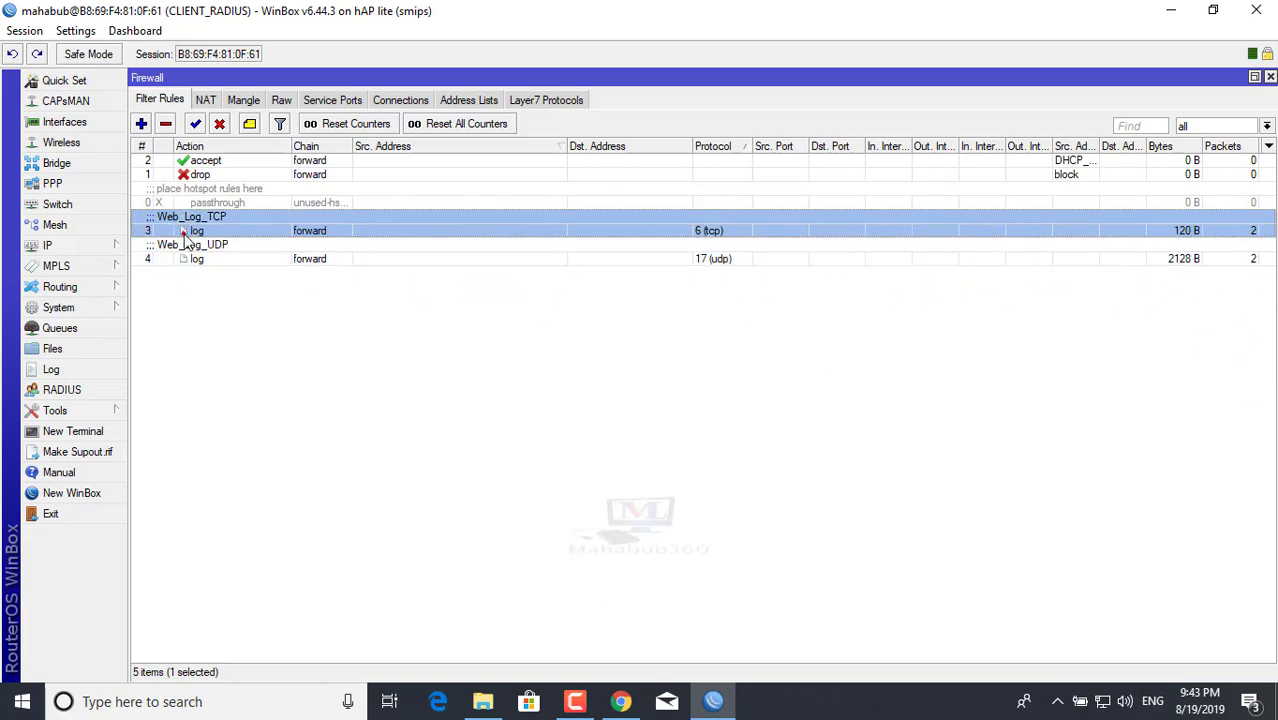
- Check the traffic counters of the Web_Log_TCP and Web_Log_UDP firewall rules
{"action": "left_click", "coordinate": [192, 259]}
{"action": "left_click", "coordinate": [195, 231]}
{"action": "left_click", "coordinate": [238, 279]}
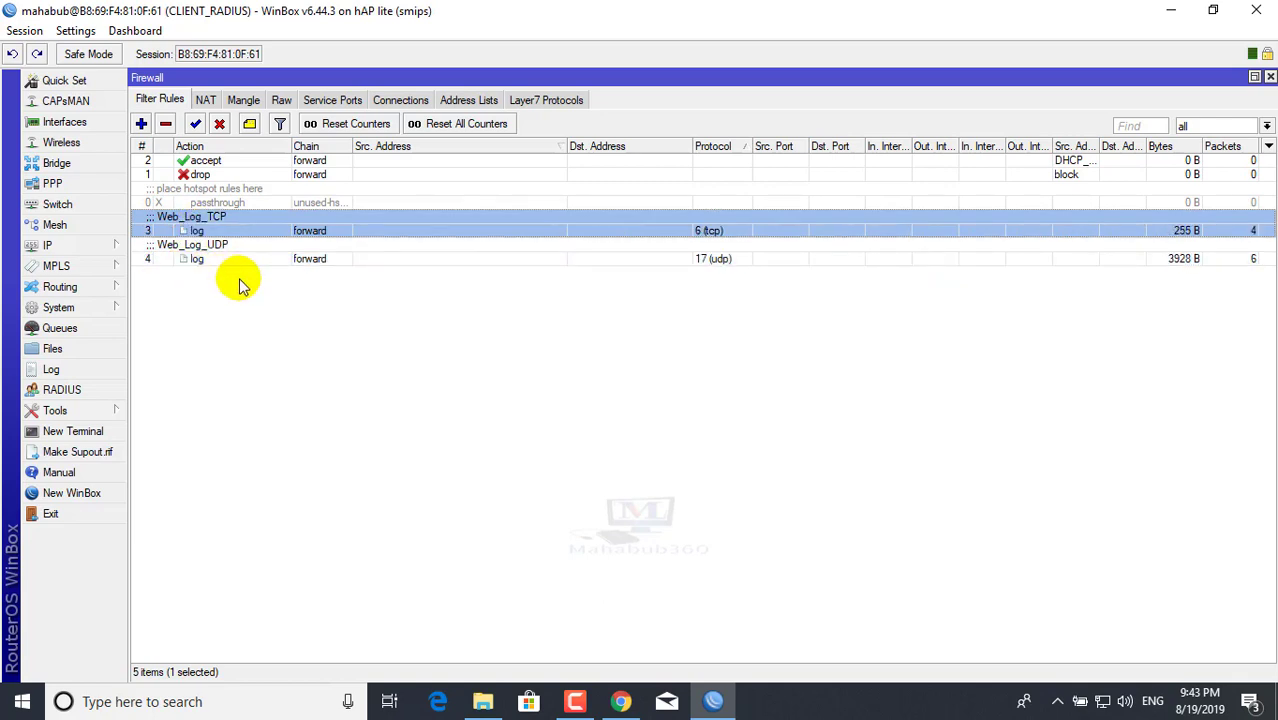
- Open the router's system logging settings and start a new log action
{"action": "left_click", "coordinate": [88, 315]}
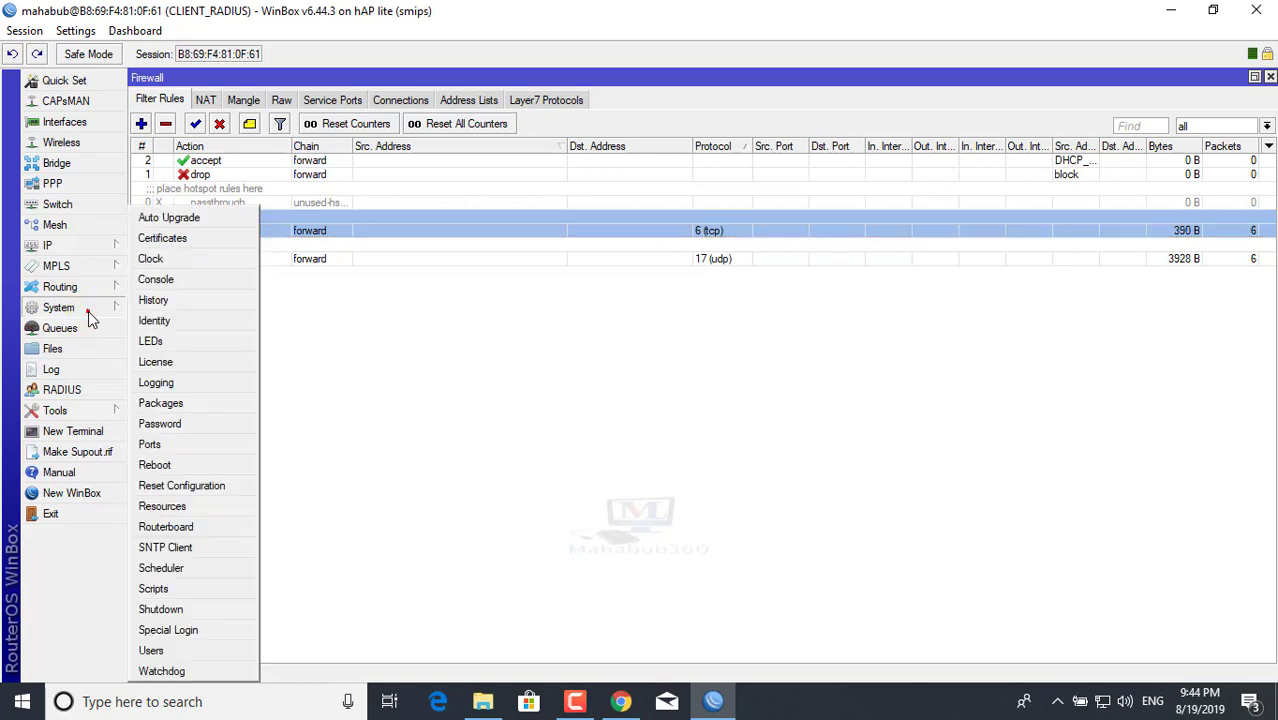
{"action": "left_click", "coordinate": [90, 317]}
{"action": "left_click", "coordinate": [157, 385]}
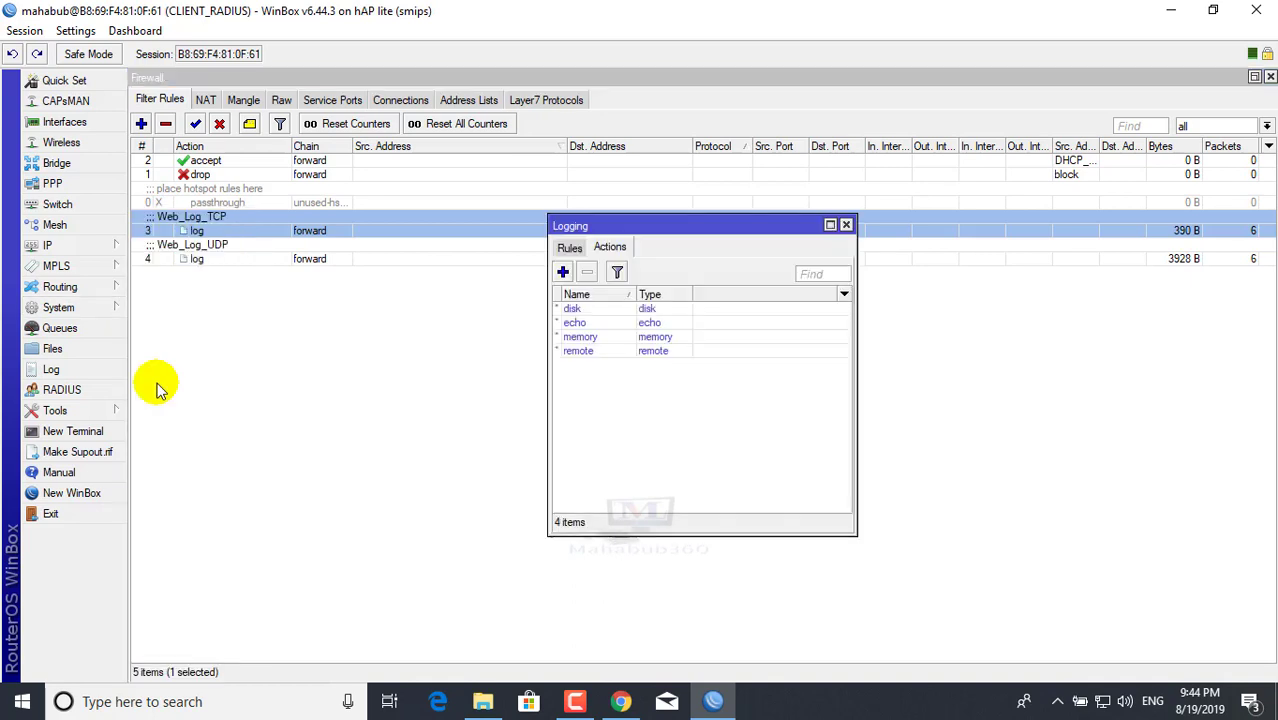
{"action": "left_click", "coordinate": [610, 249]}
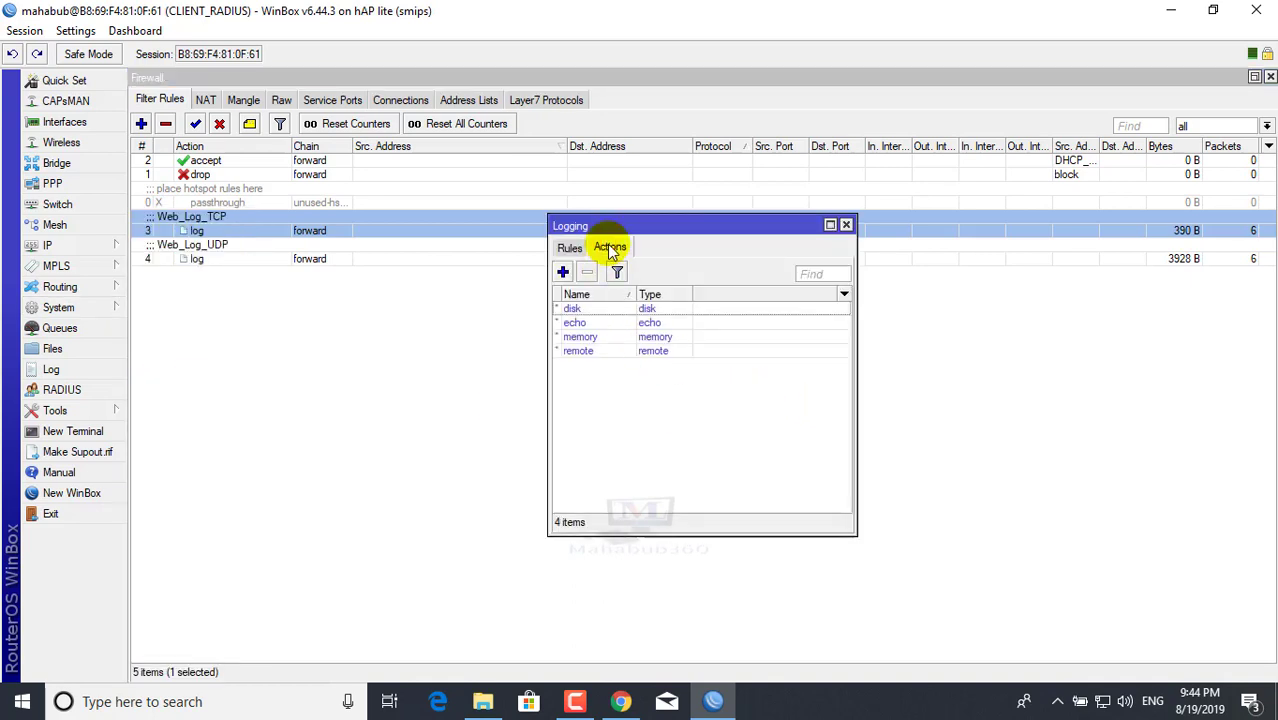
{"action": "left_click", "coordinate": [563, 275]}
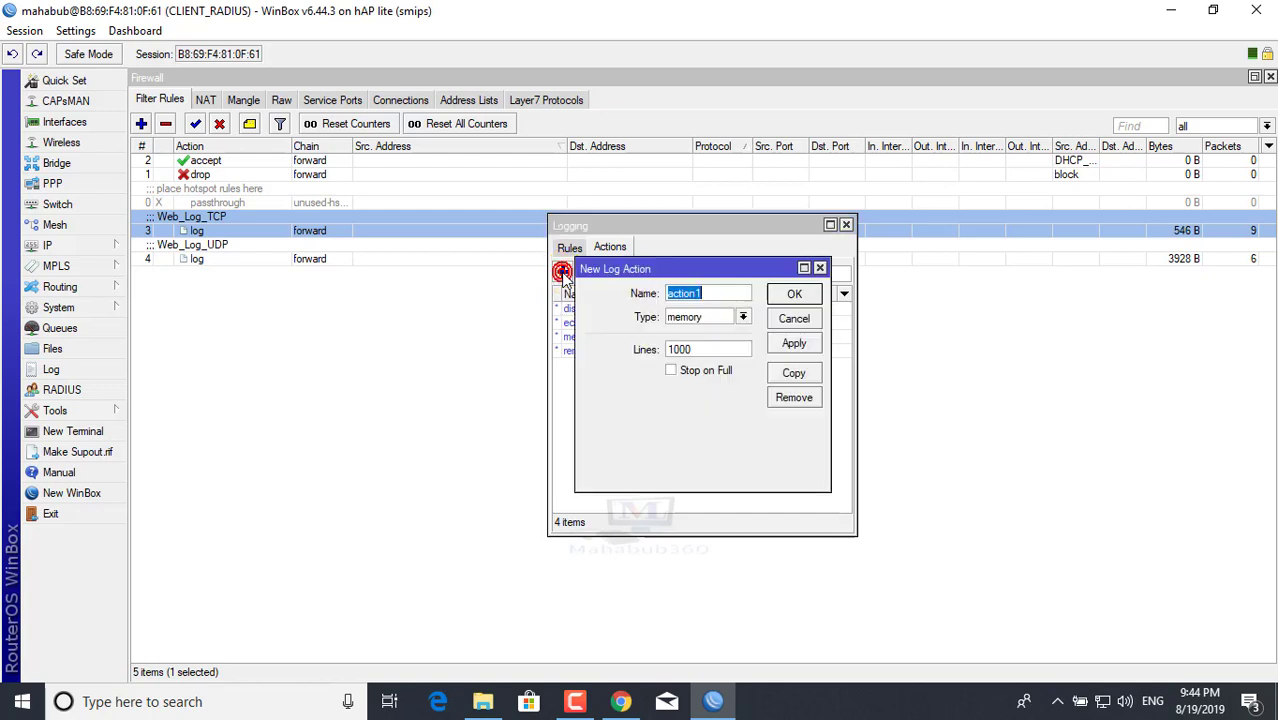
- Name the new log action "mahabub360" and set its type to remote
{"action": "left_click", "coordinate": [713, 293]}
{"action": "double_click", "coordinate": [713, 293]}
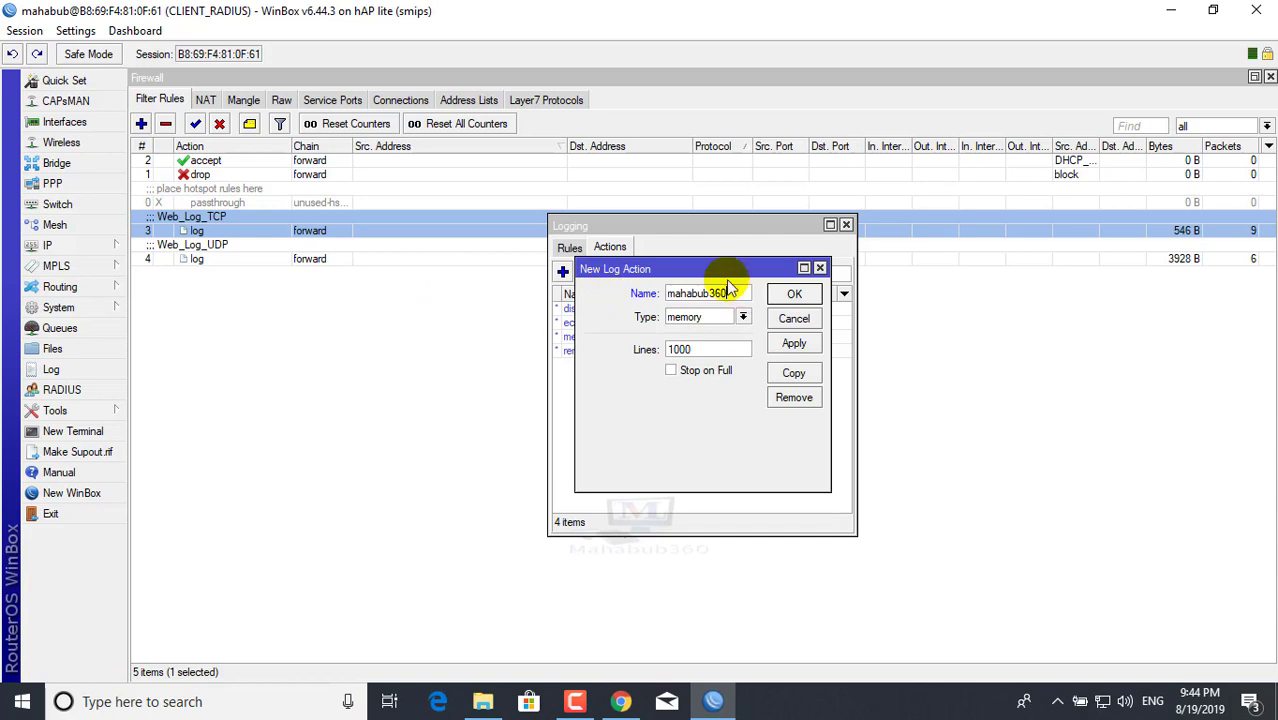
{"action": "left_click_drag", "start_coordinate": [739, 292], "coordinate": [655, 303]}
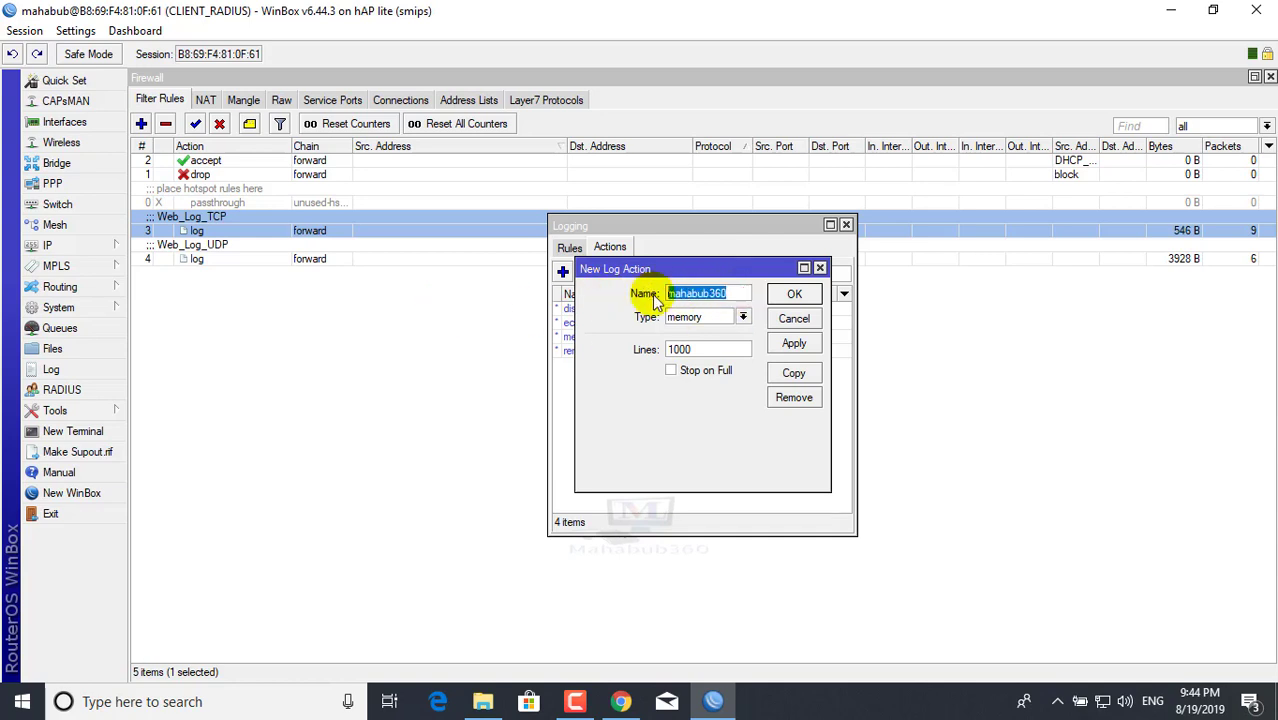
{"action": "left_click", "coordinate": [731, 292]}
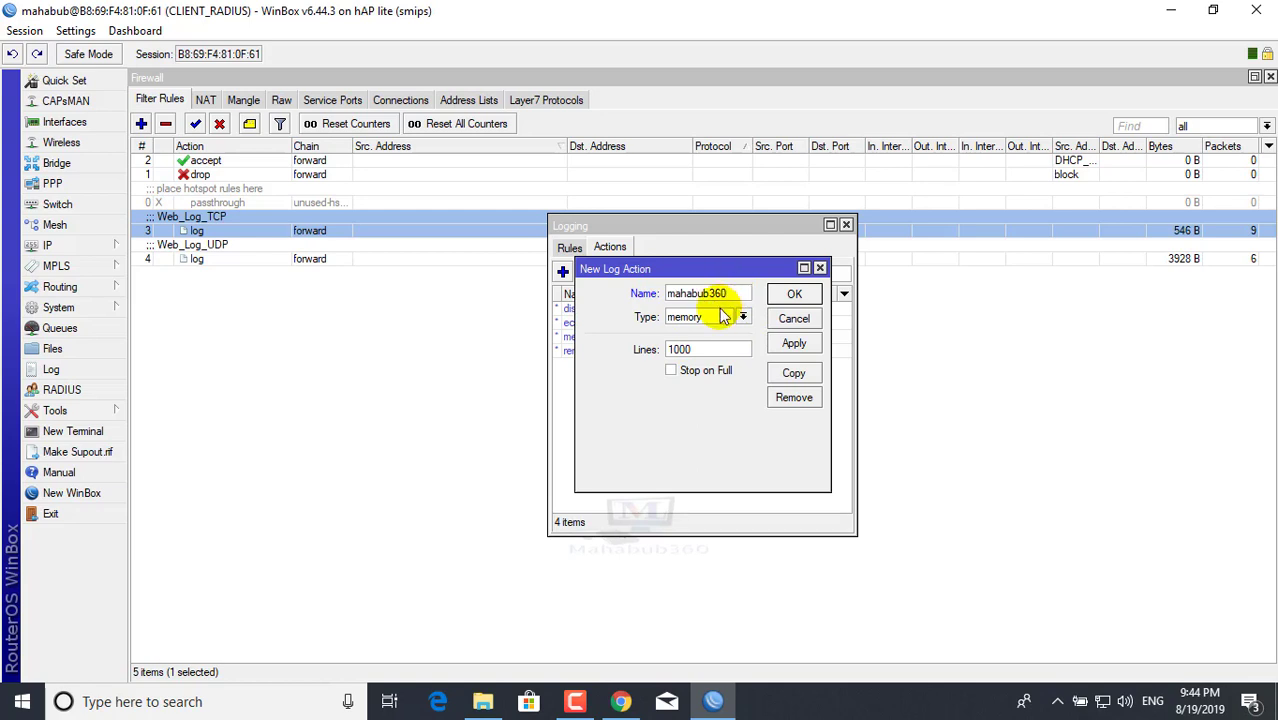
{"action": "left_click", "coordinate": [744, 316]}
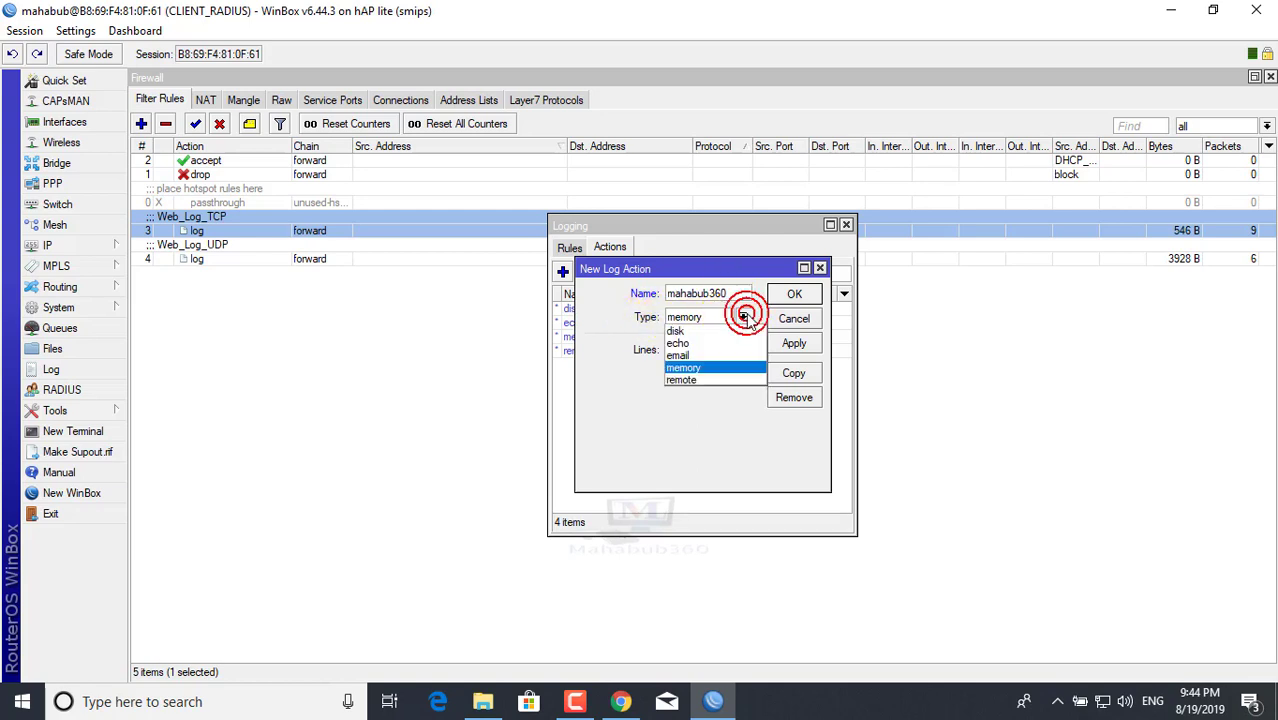
{"action": "left_click", "coordinate": [687, 380]}
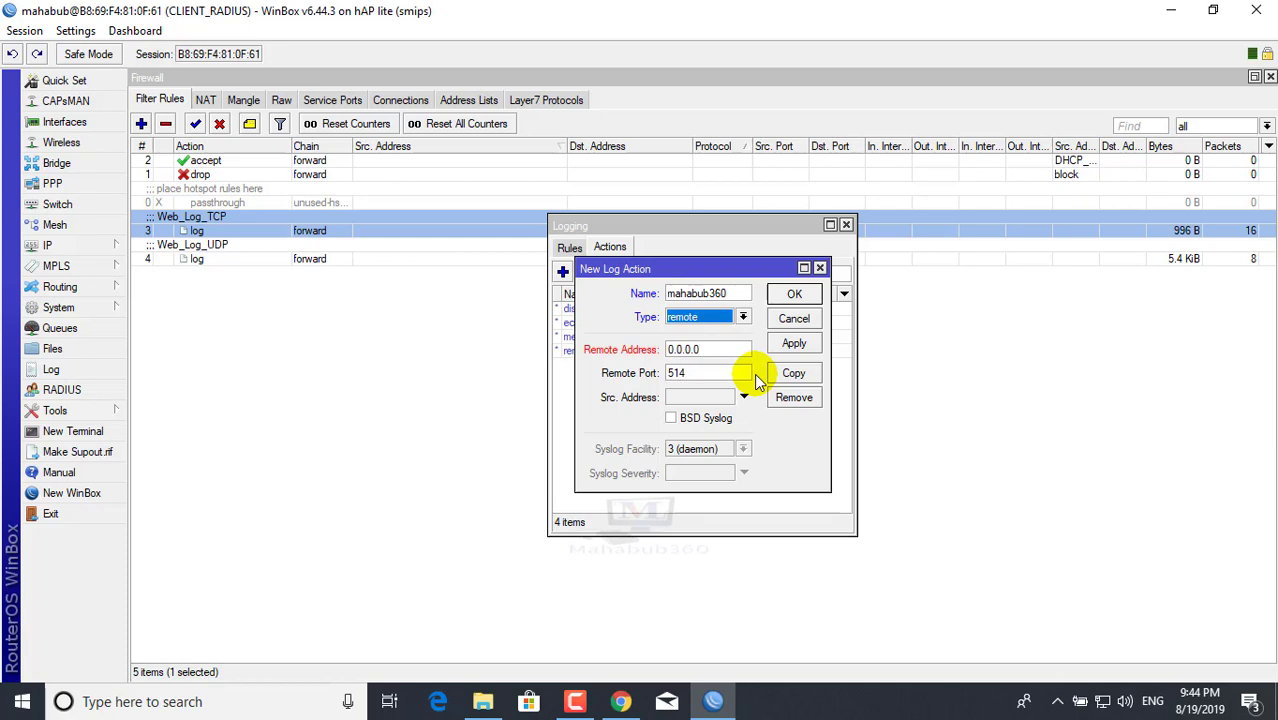
- Switch to the Windows network settings and look up the Ethernet adapter's IPv4 address in its connection details
{"action": "left_click", "coordinate": [1242, 12]}
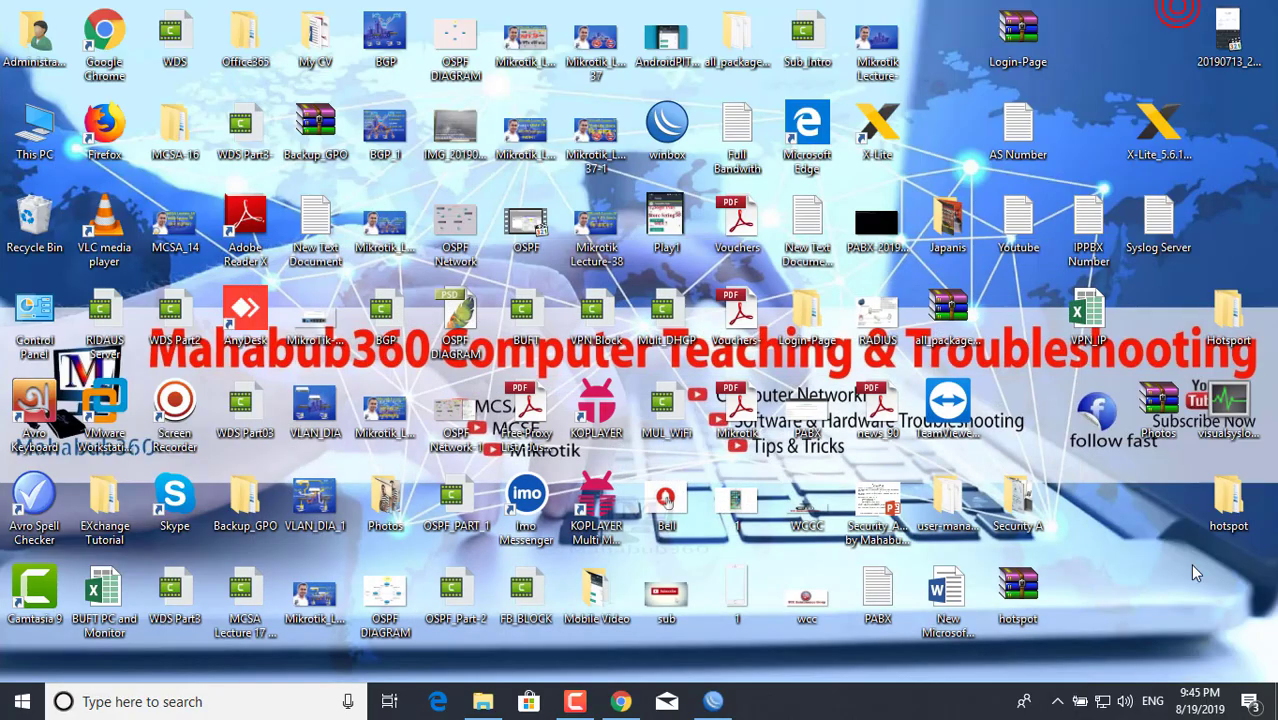
{"action": "right_click", "coordinate": [1102, 701]}
{"action": "left_click", "coordinate": [1075, 673]}
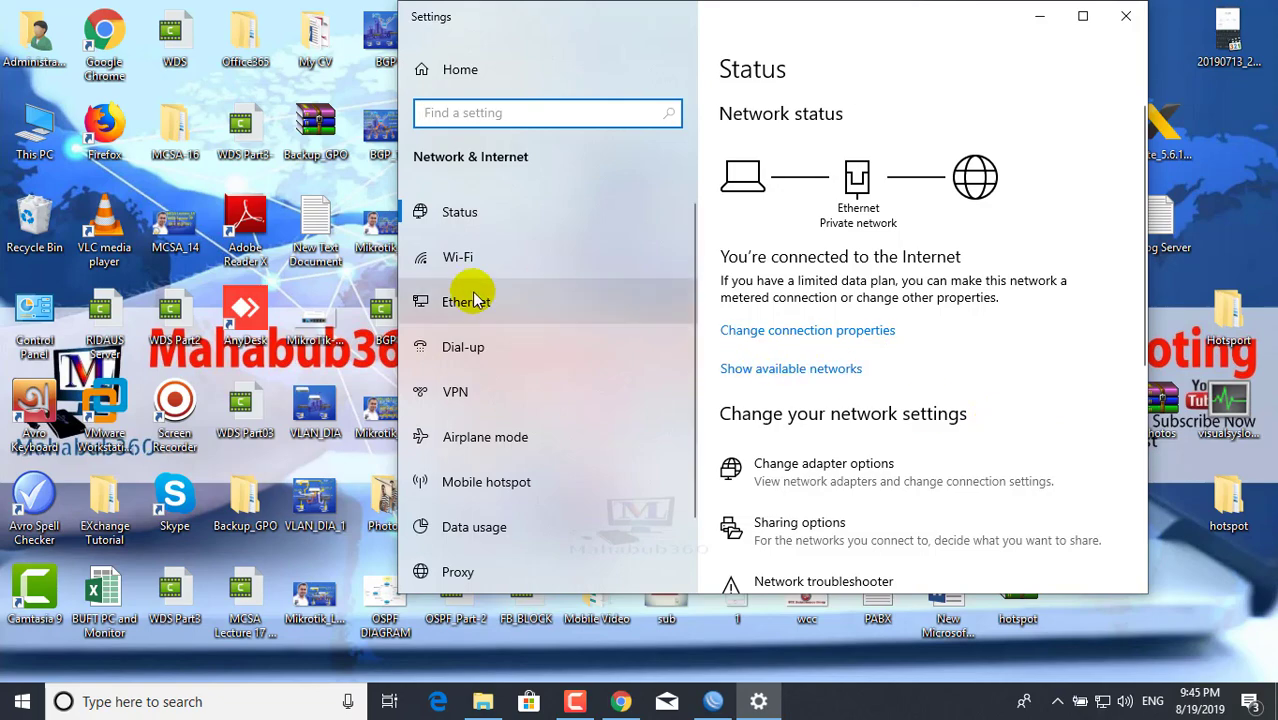
{"action": "left_click", "coordinate": [478, 301]}
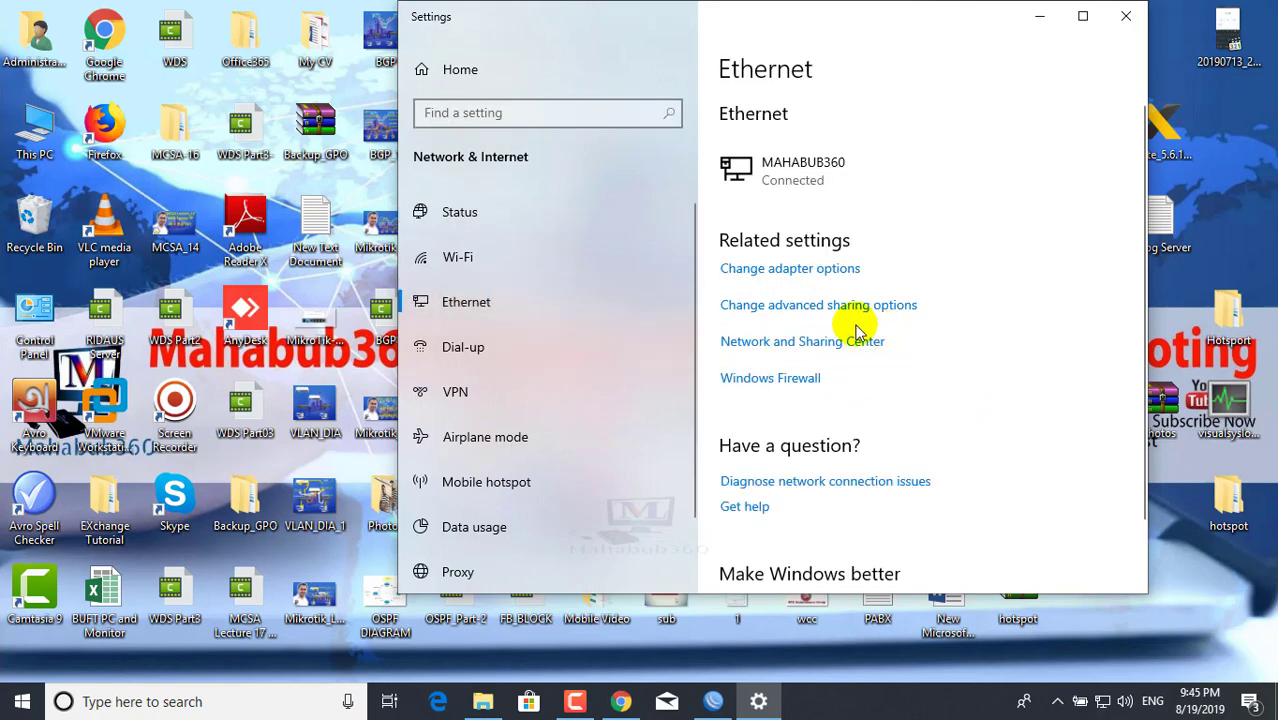
{"action": "left_click", "coordinate": [768, 271]}
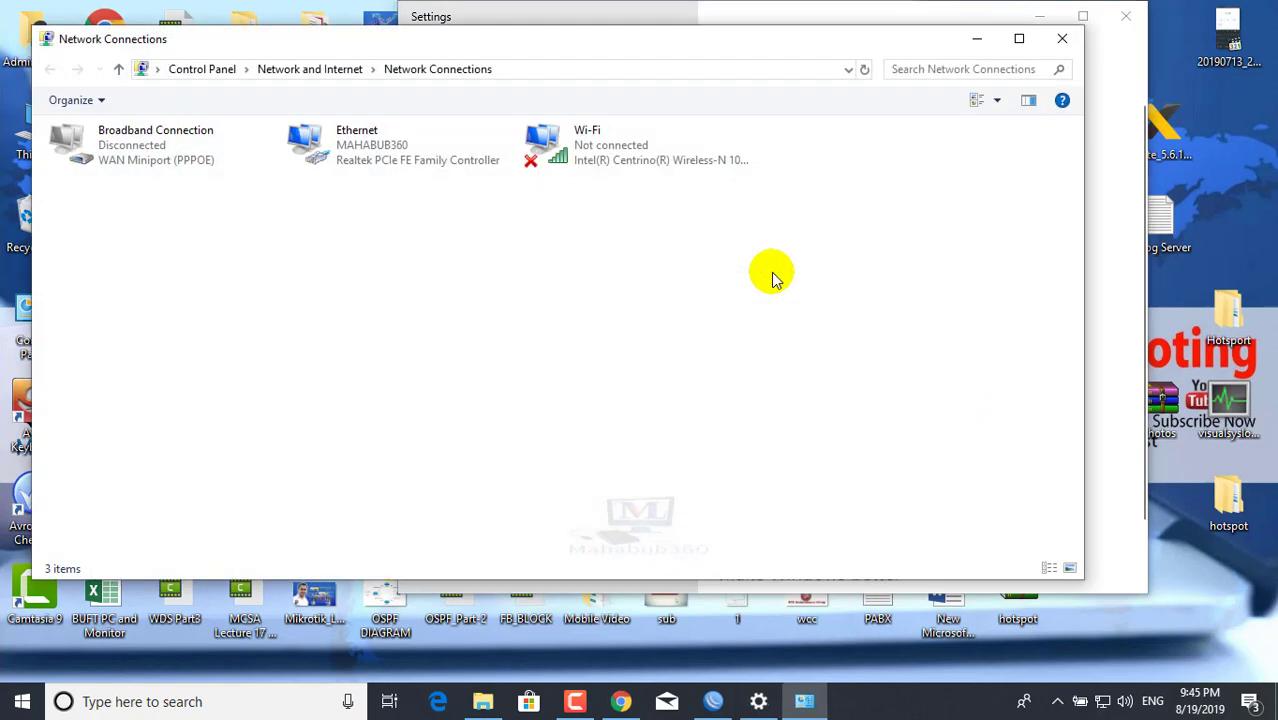
{"action": "double_click", "coordinate": [347, 157]}
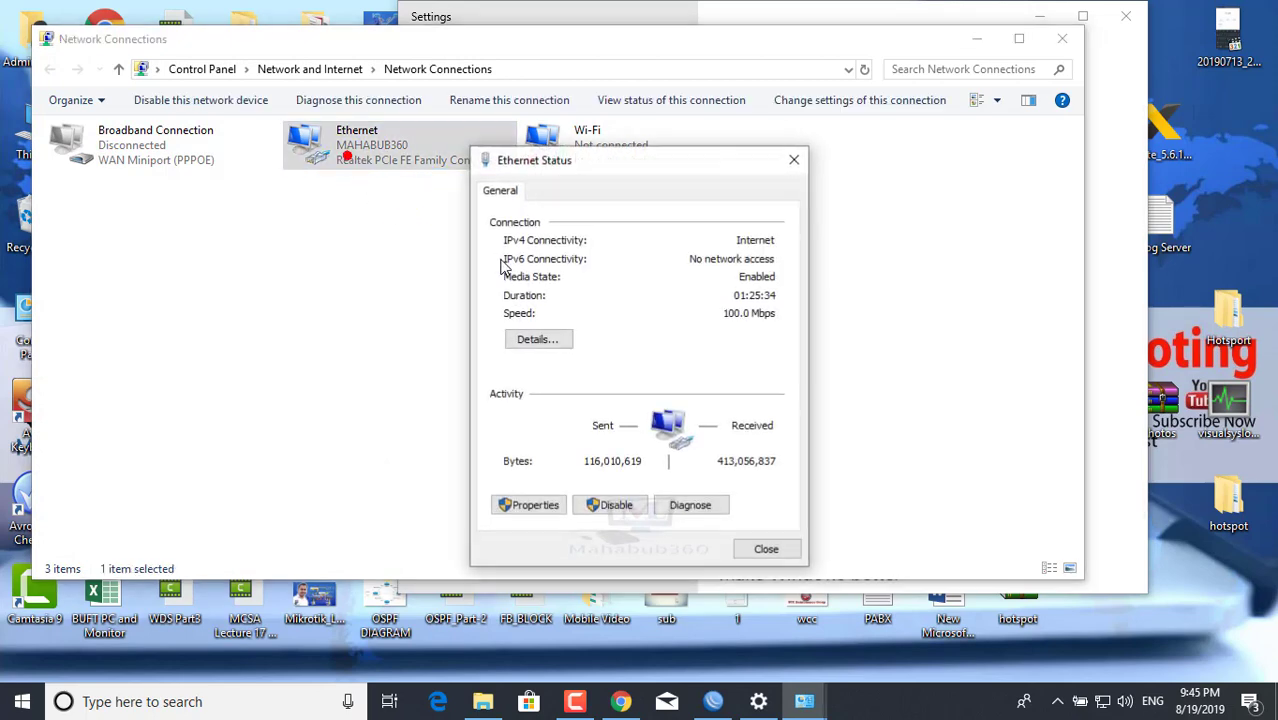
{"action": "left_click", "coordinate": [560, 339]}
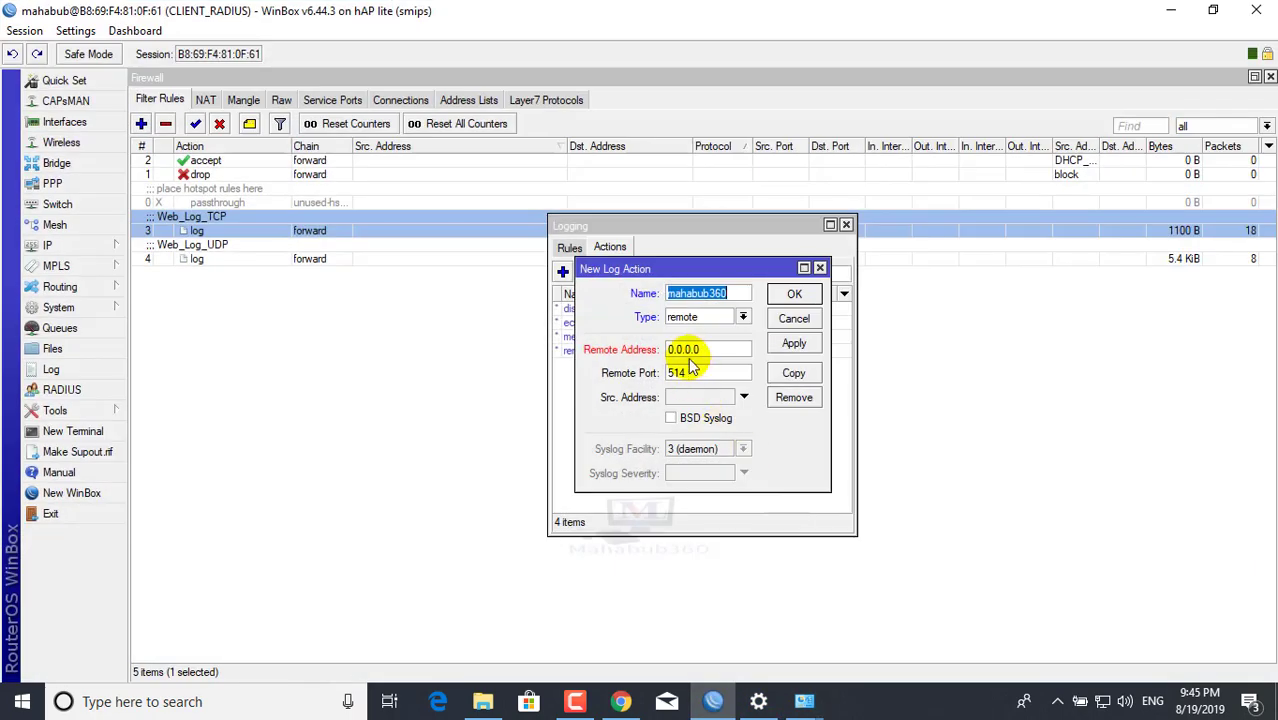
- Back in WinBox, set the log action's remote address to 192.168.200.239 and save the action
{"action": "double_click", "coordinate": [705, 349]}
{"action": "type", "text": "192.168.200.23"}
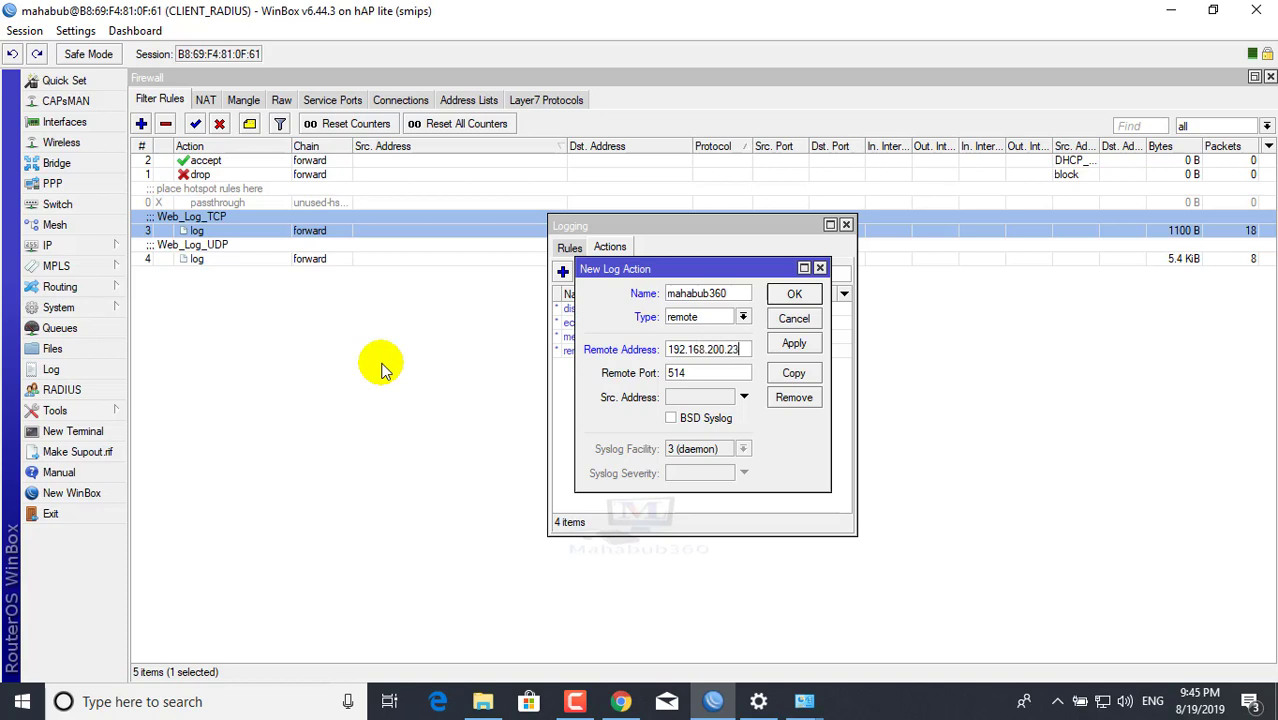
{"action": "type", "text": "9"}
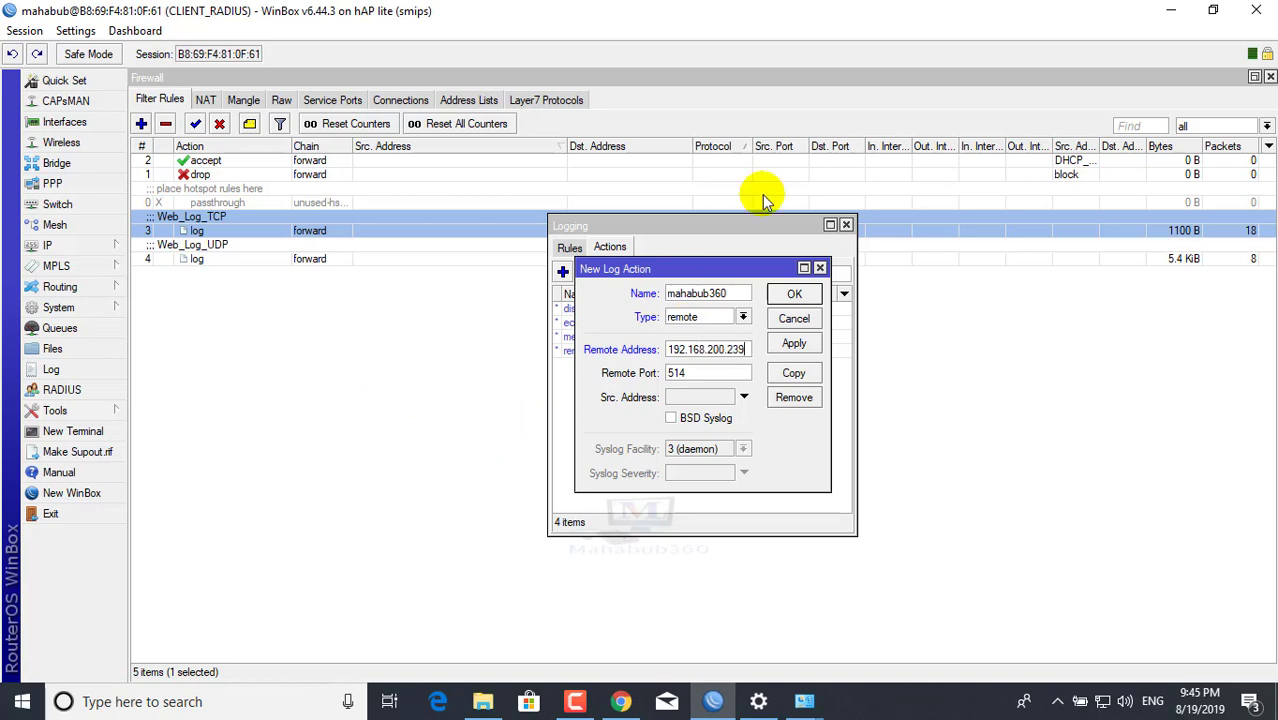
{"action": "left_click", "coordinate": [794, 342]}
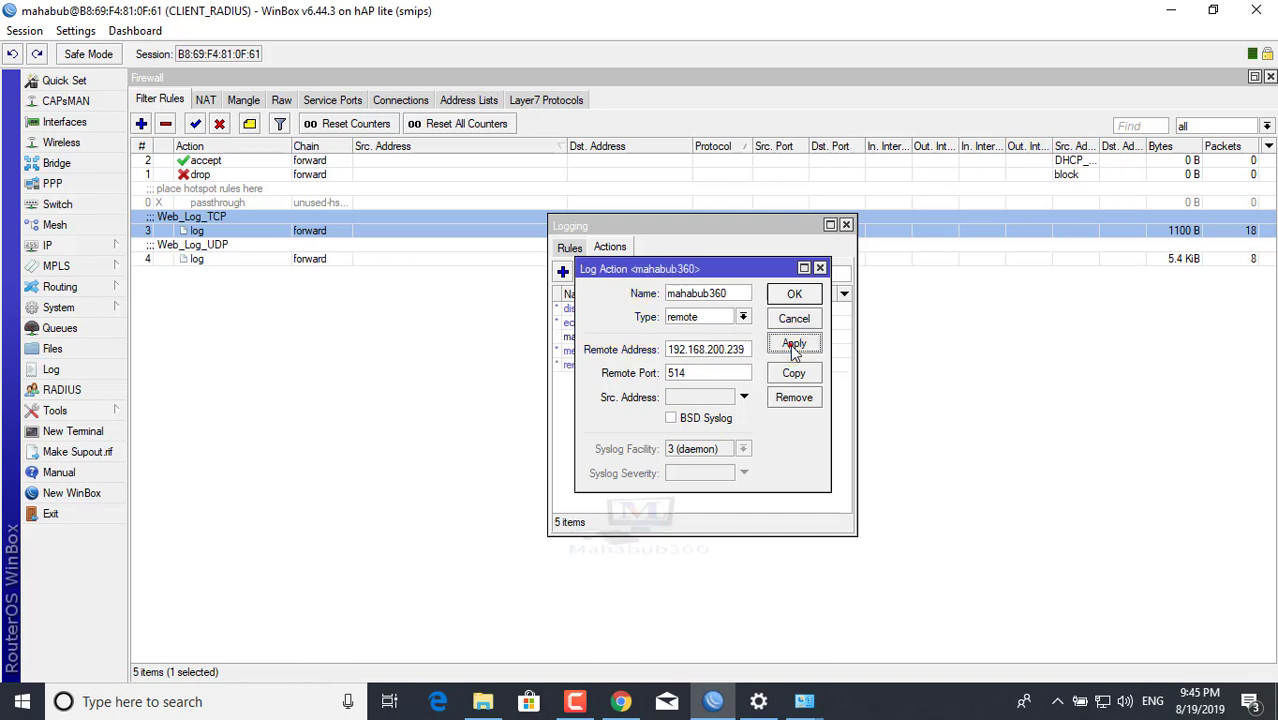
{"action": "left_click", "coordinate": [794, 294]}
{"action": "left_click", "coordinate": [609, 336]}
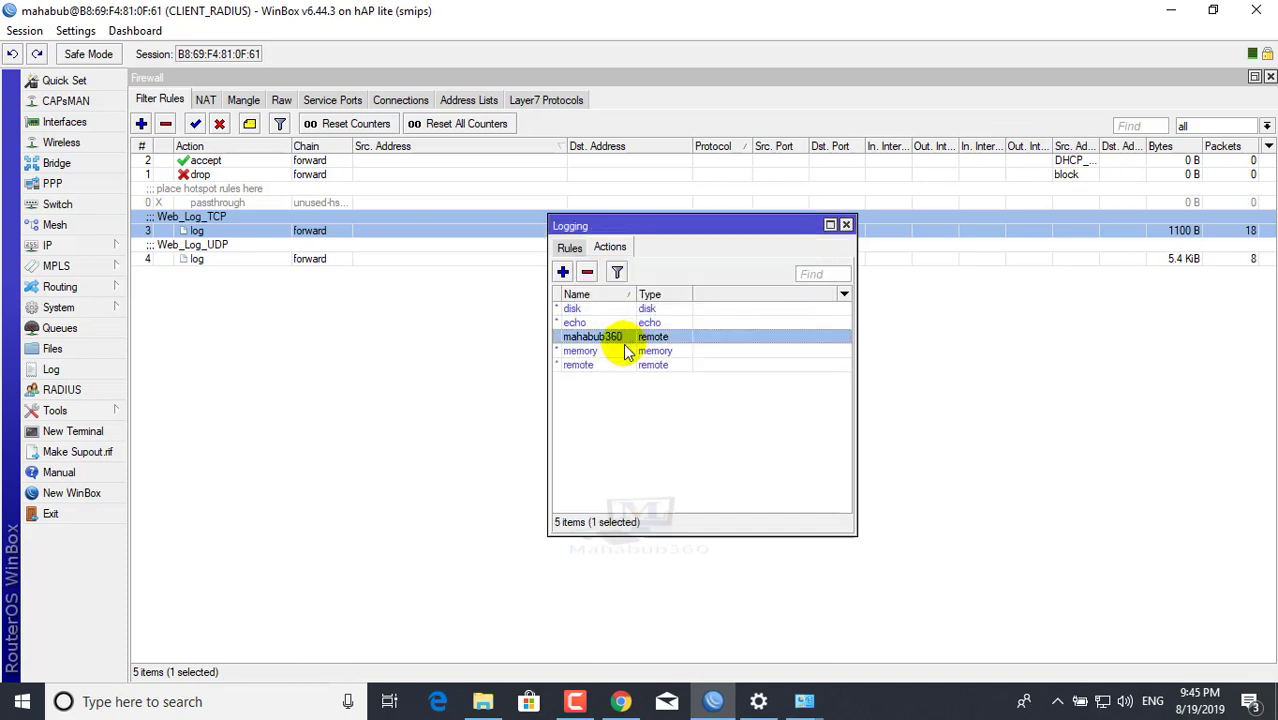
- Start a new log rule in the logging settings and set its topic to firewall
{"action": "left_click", "coordinate": [567, 248]}
{"action": "left_click", "coordinate": [562, 272]}
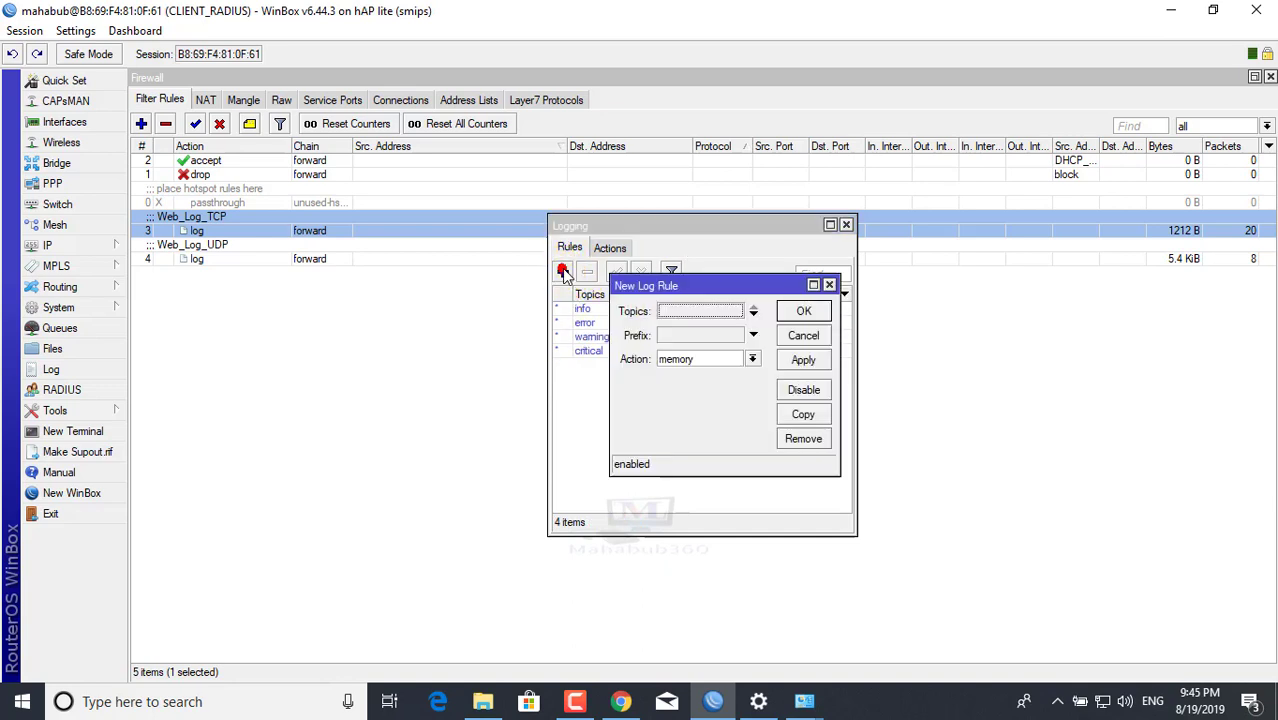
{"action": "left_click", "coordinate": [695, 313]}
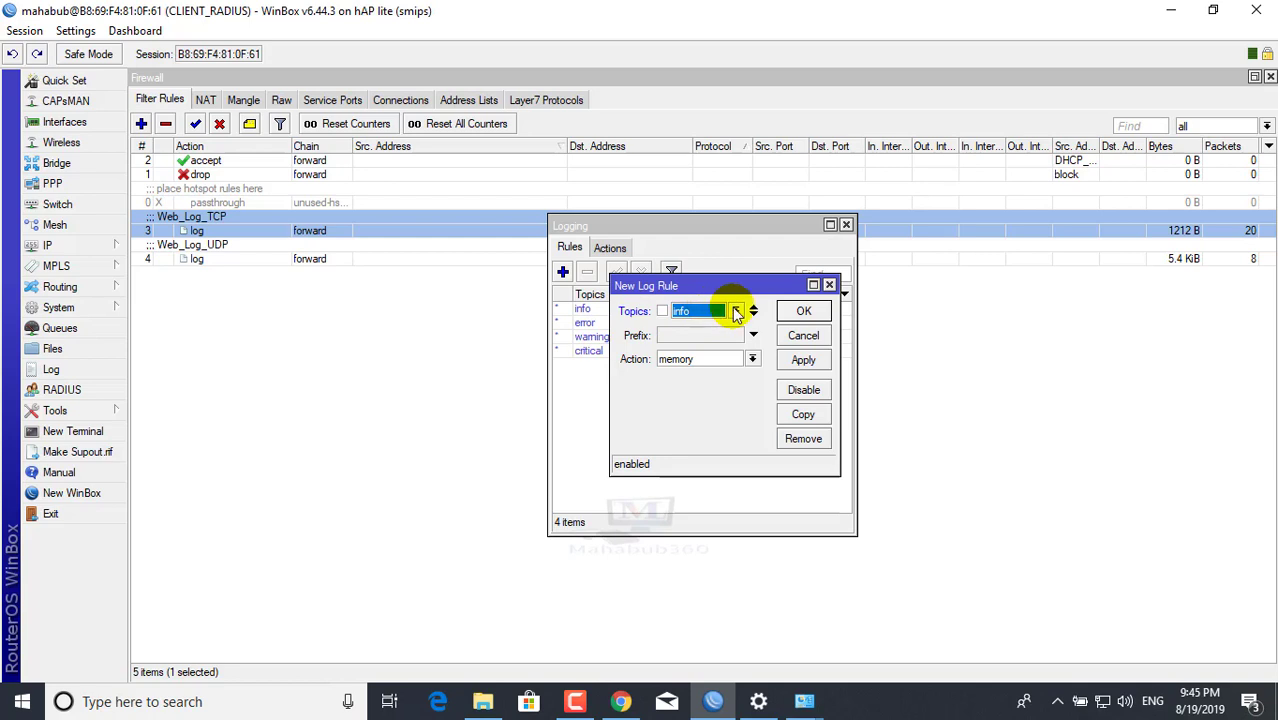
{"action": "left_click", "coordinate": [736, 311]}
{"action": "left_click", "coordinate": [736, 313]}
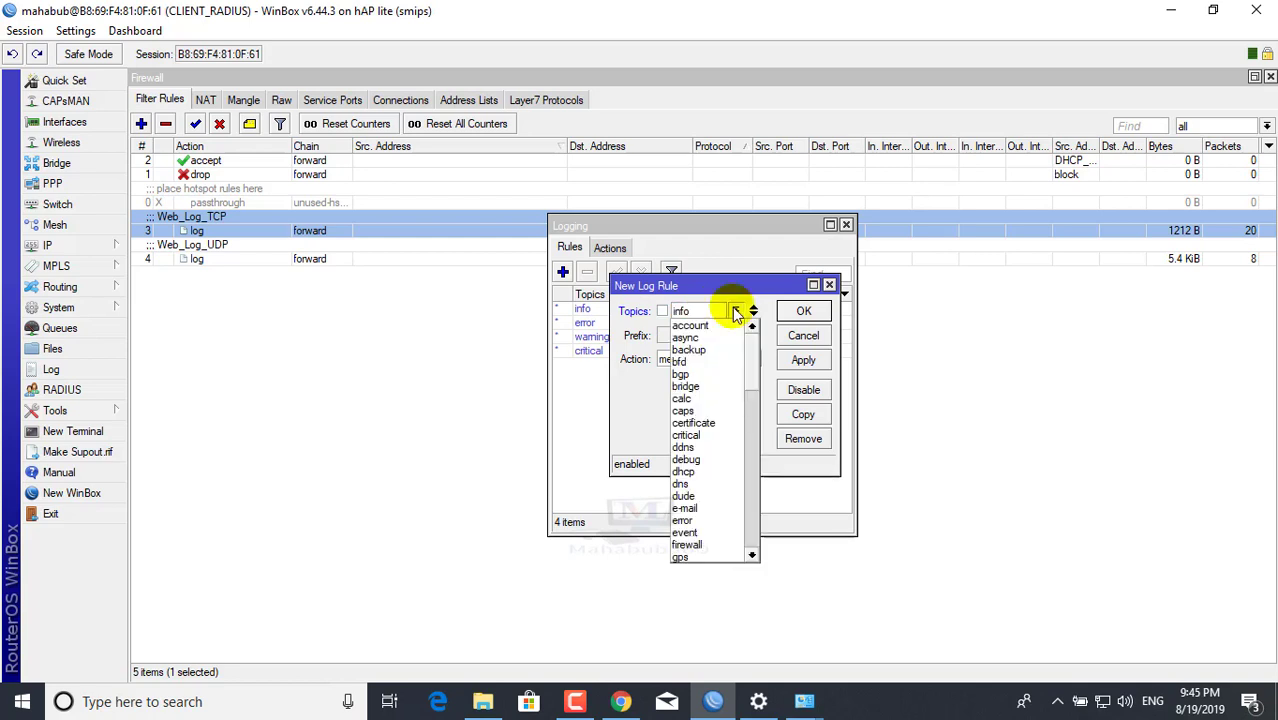
{"action": "left_click", "coordinate": [690, 546]}
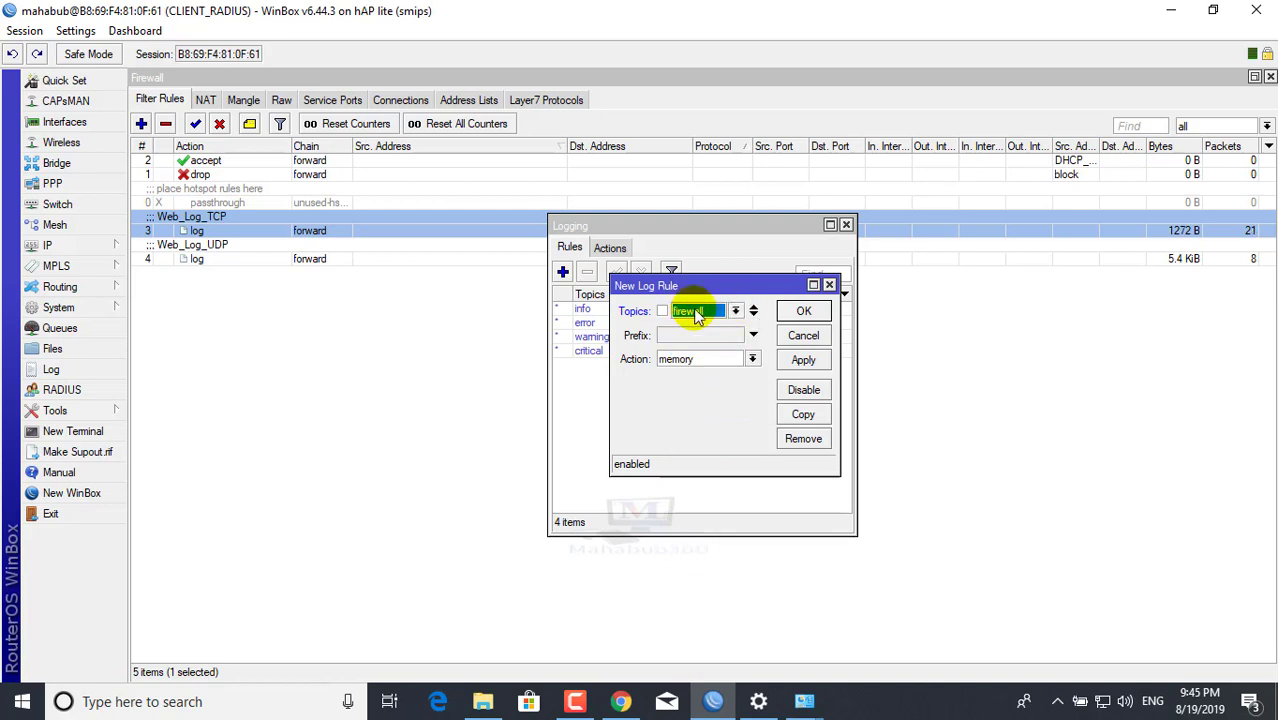
- Assign the mahabub360 action to the firewall log rule, save it and close the logging settings
{"action": "left_click", "coordinate": [752, 359]}
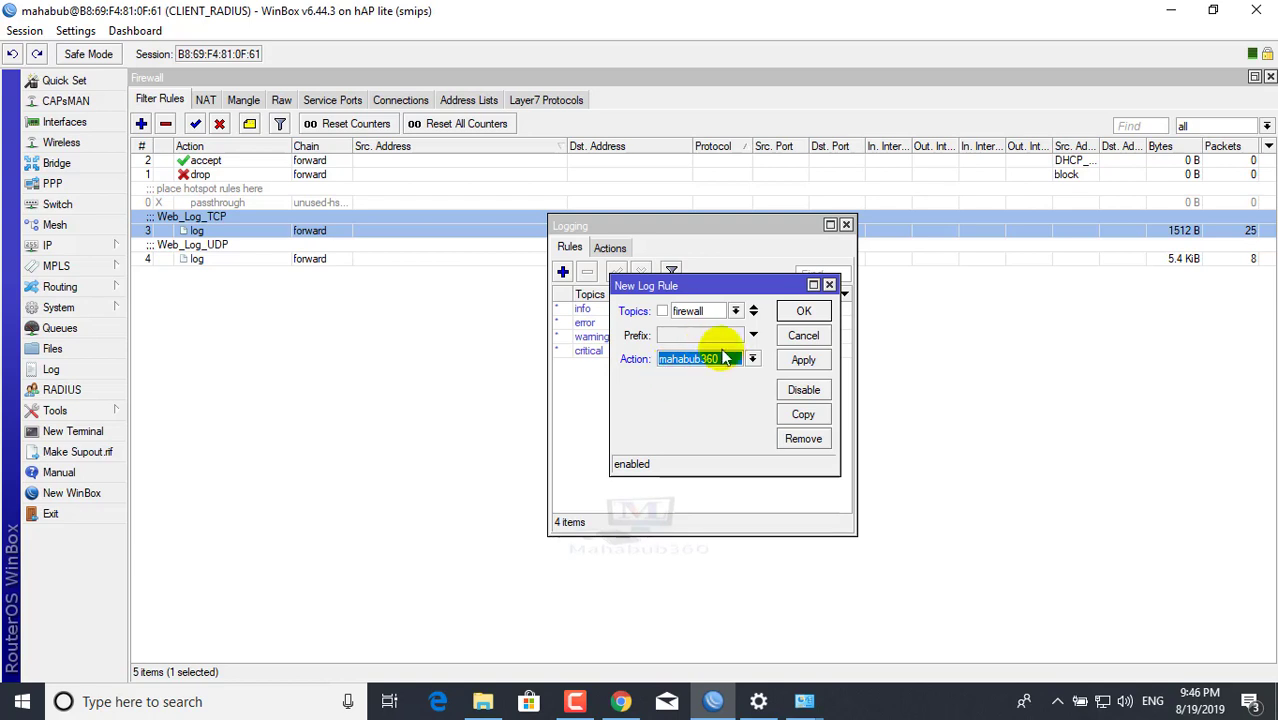
{"action": "left_click", "coordinate": [806, 362]}
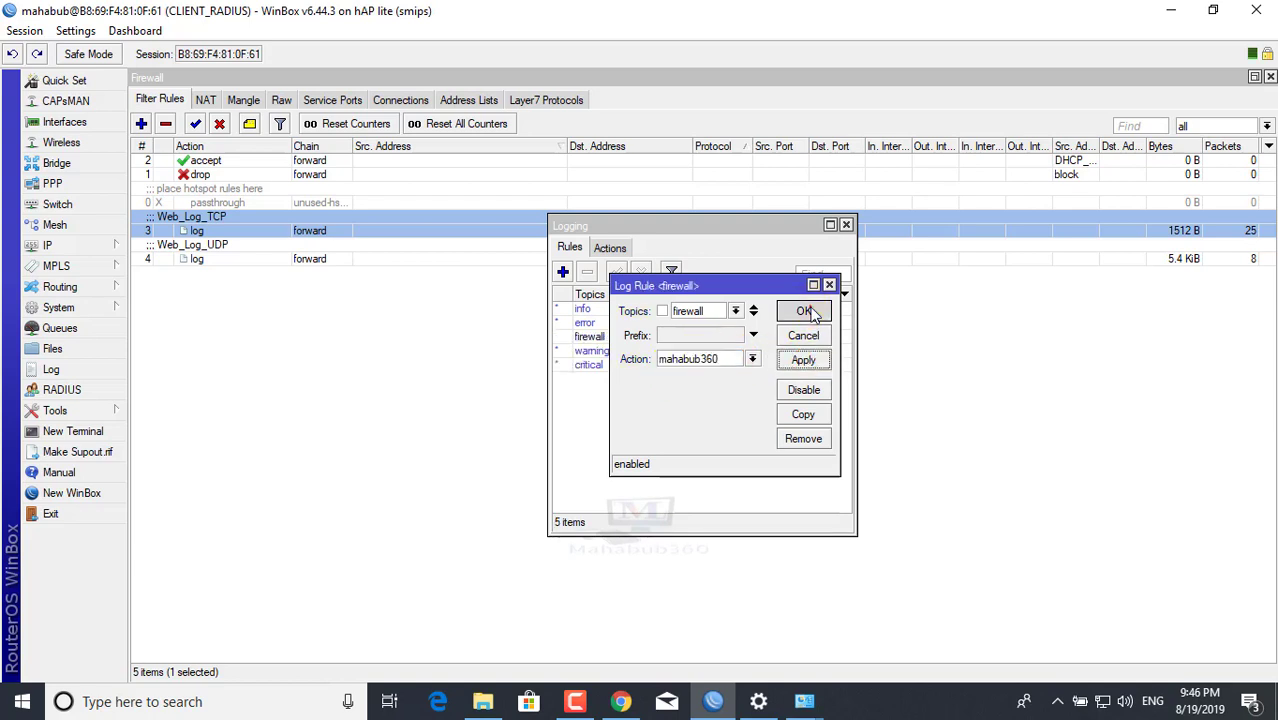
{"action": "left_click", "coordinate": [805, 311]}
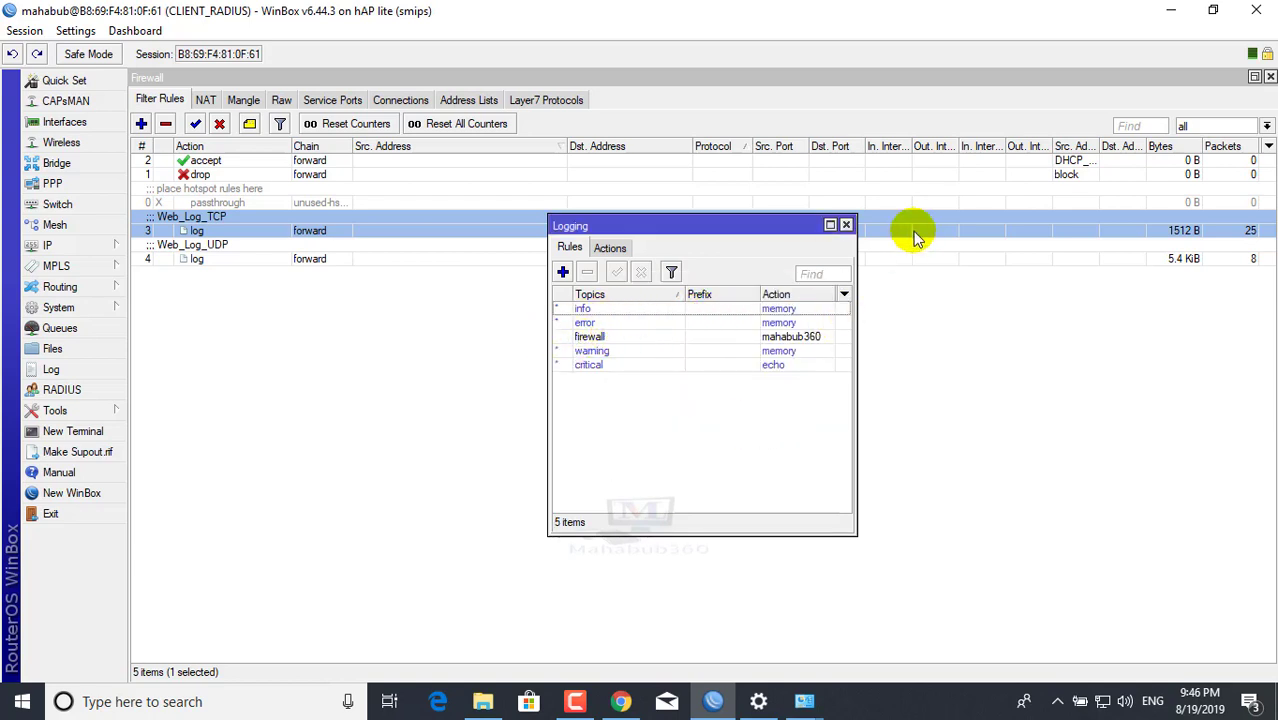
{"action": "left_click", "coordinate": [845, 226]}
- Compare the byte and packet counters of the UDP and TCP log rules in the firewall list
{"action": "left_click", "coordinate": [687, 288]}
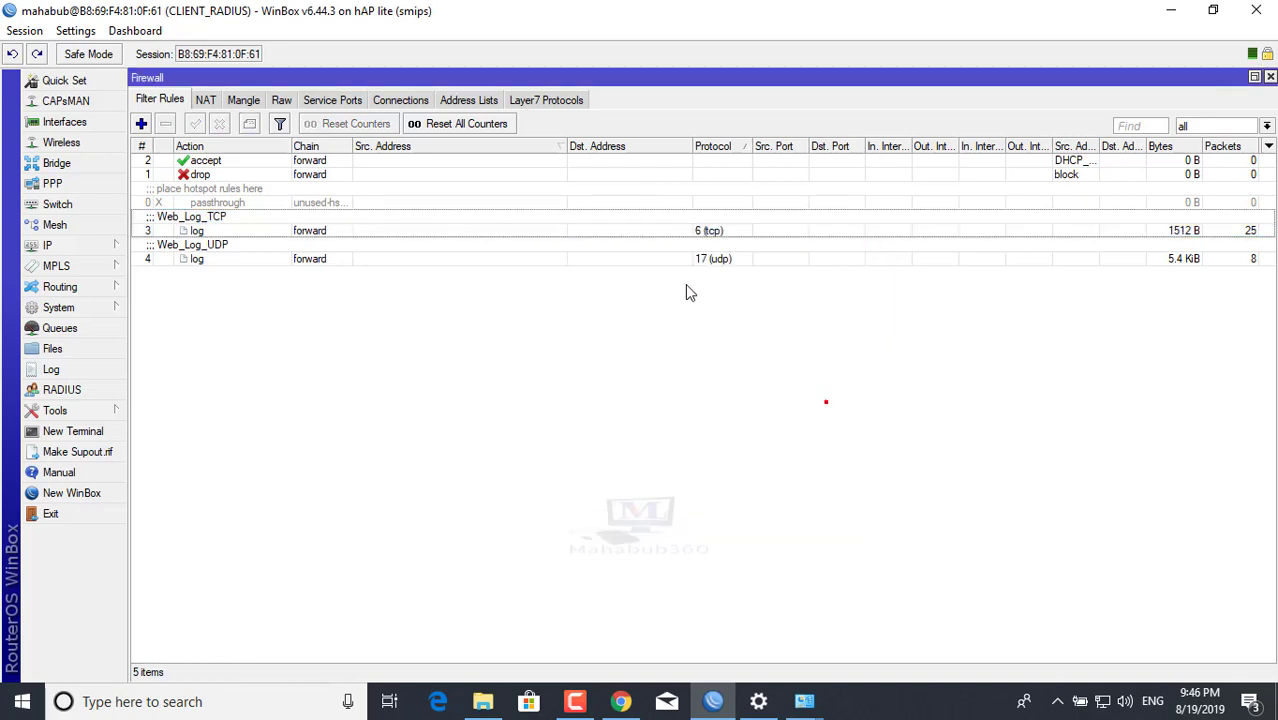
{"action": "left_click", "coordinate": [1182, 258]}
{"action": "left_click", "coordinate": [1182, 231]}
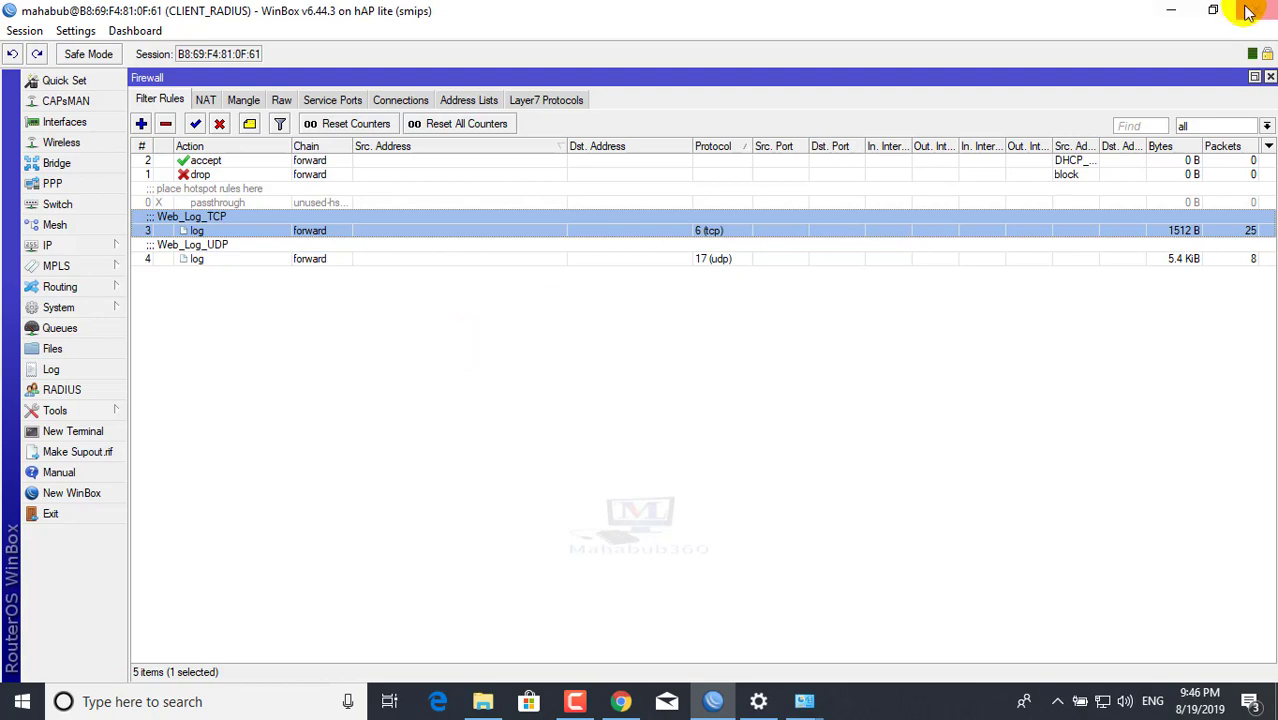
- Minimize WinBox and close the open Ethernet details, Network Connections and Settings windows
{"action": "left_click", "coordinate": [1172, 10]}
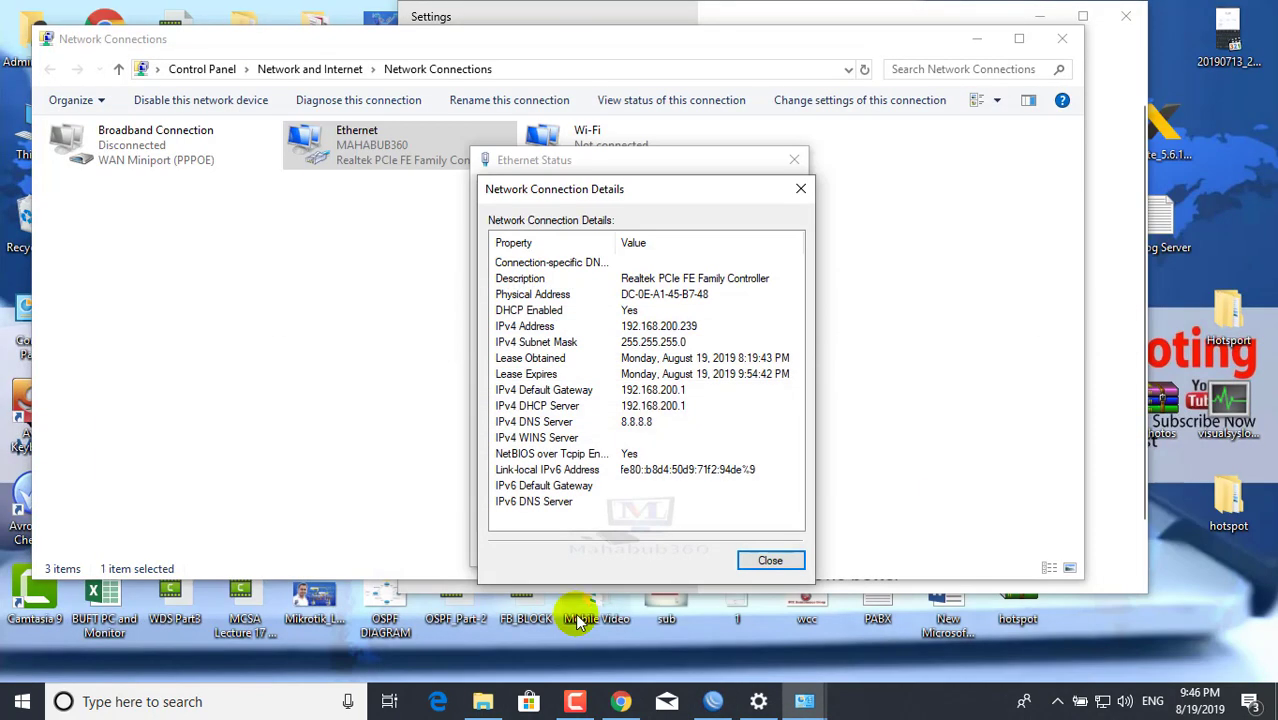
{"action": "left_click", "coordinate": [765, 552]}
{"action": "left_click", "coordinate": [1062, 38]}
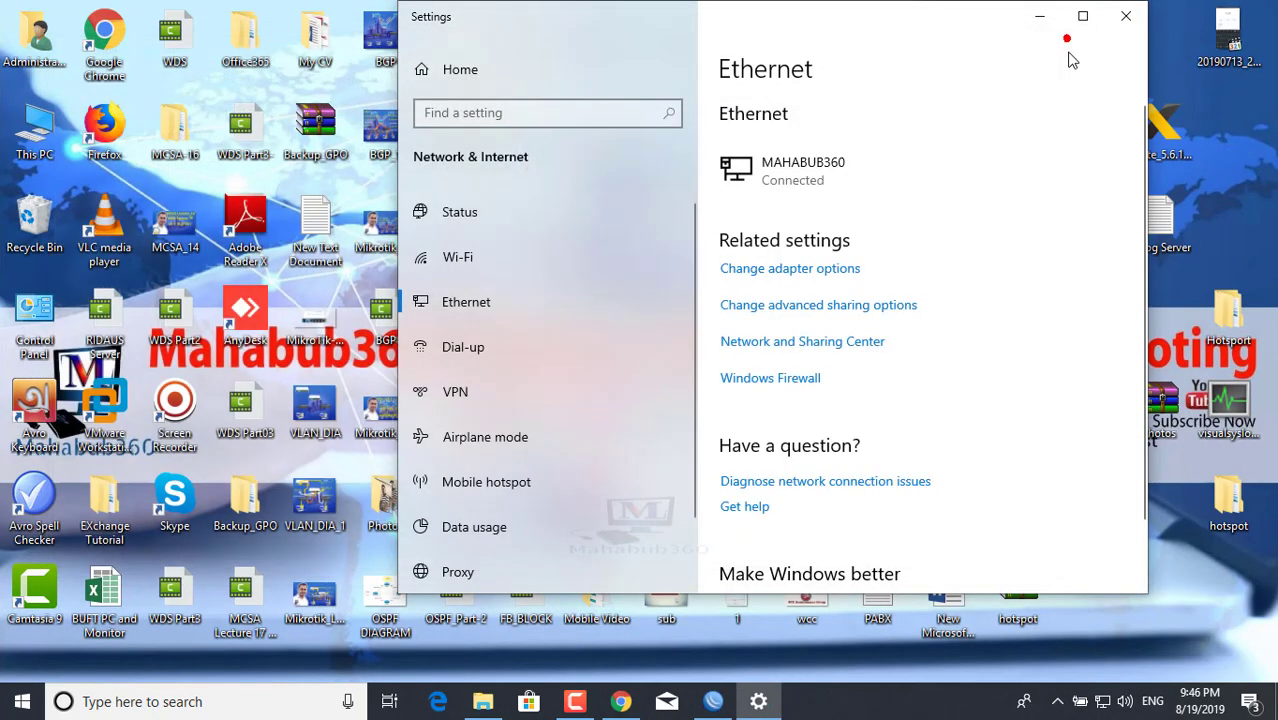
{"action": "left_click", "coordinate": [1125, 17]}
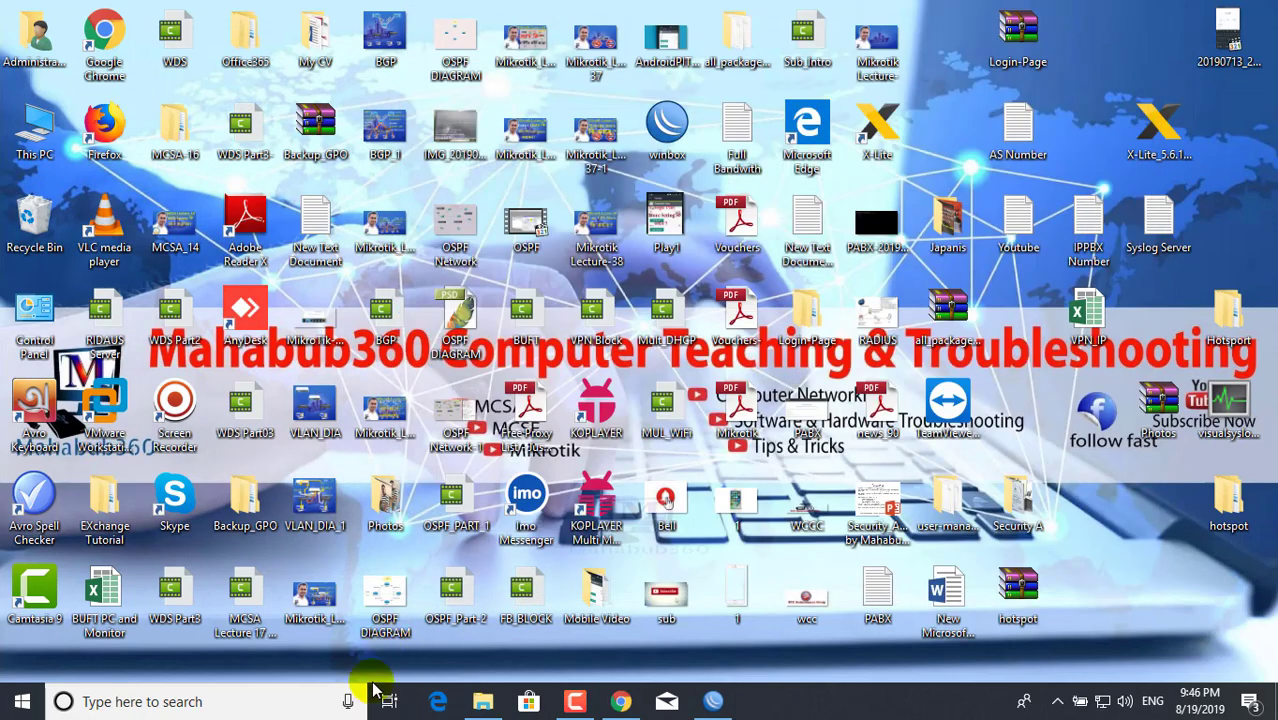
- Launch MT_Syslog from the Mikrotik_Log server folder in File Explorer and allow the unverified program to run
{"action": "left_click", "coordinate": [483, 701]}
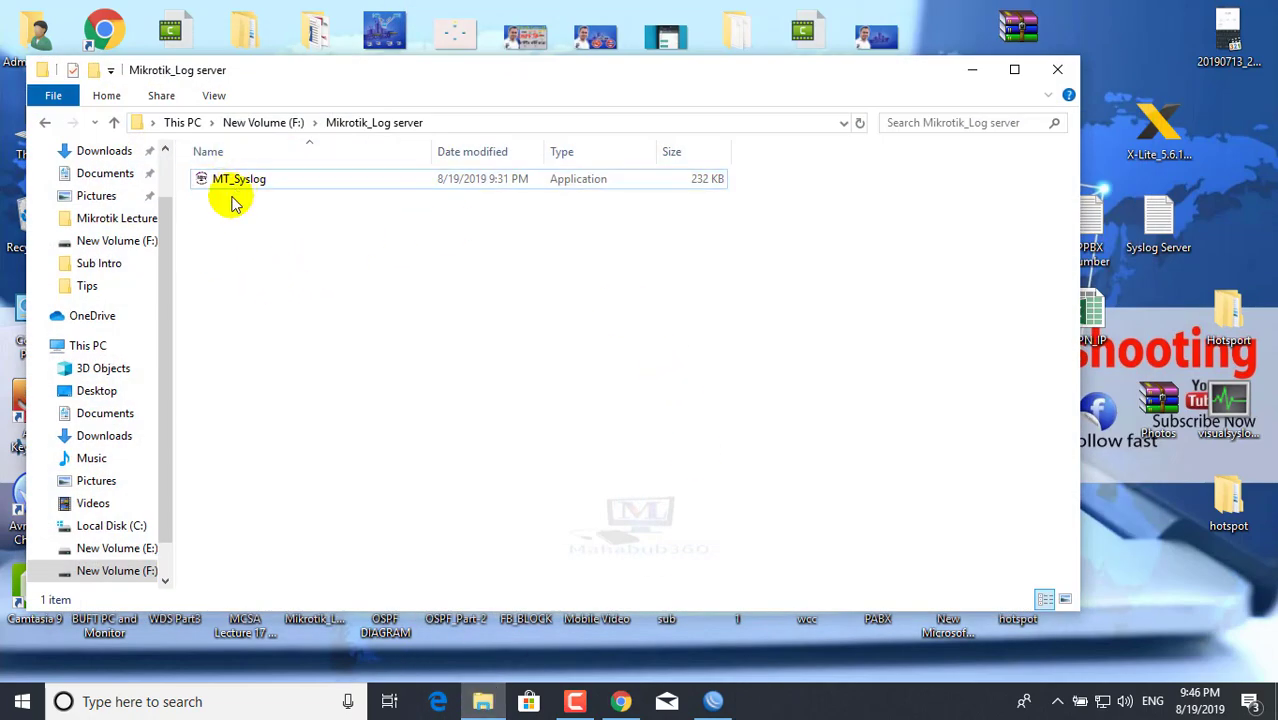
{"action": "left_click", "coordinate": [236, 178]}
{"action": "double_click", "coordinate": [228, 190]}
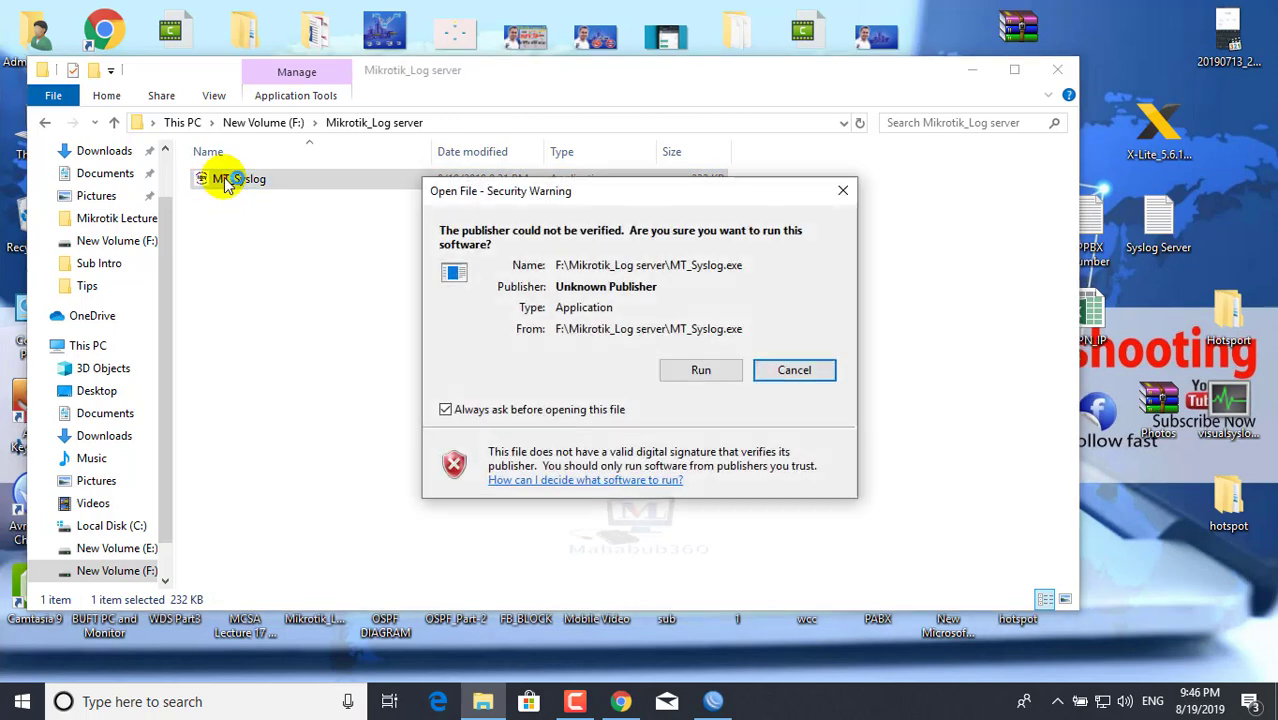
{"action": "left_click", "coordinate": [700, 370]}
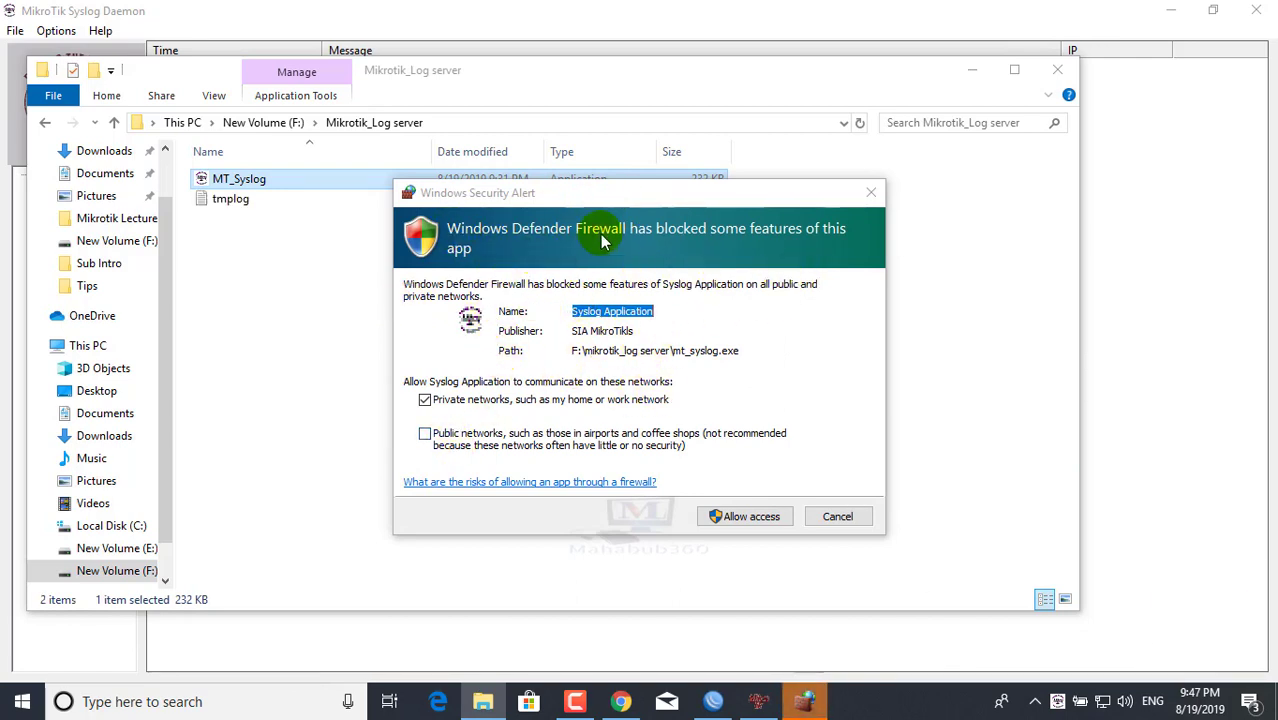
- Allow the Syslog Application through the firewall on private and public networks and close the Mikrotik_Log server folder window
{"action": "left_click", "coordinate": [425, 434]}
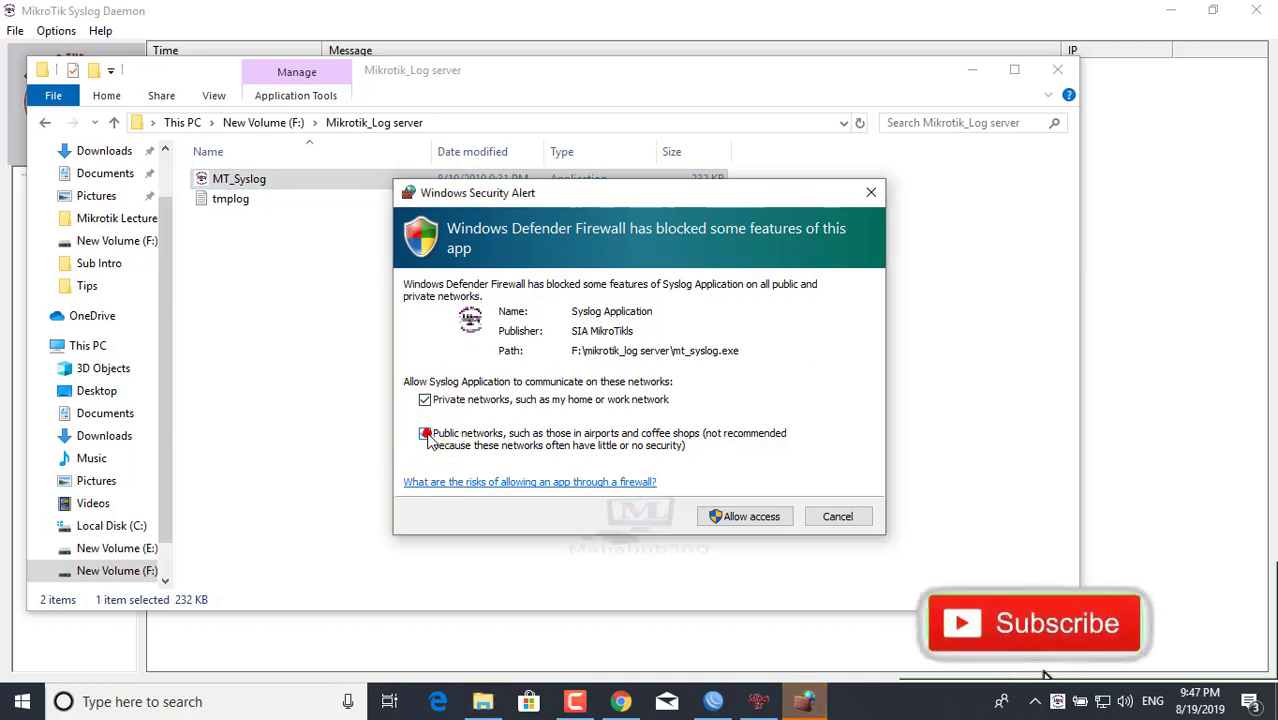
{"action": "left_click", "coordinate": [740, 518]}
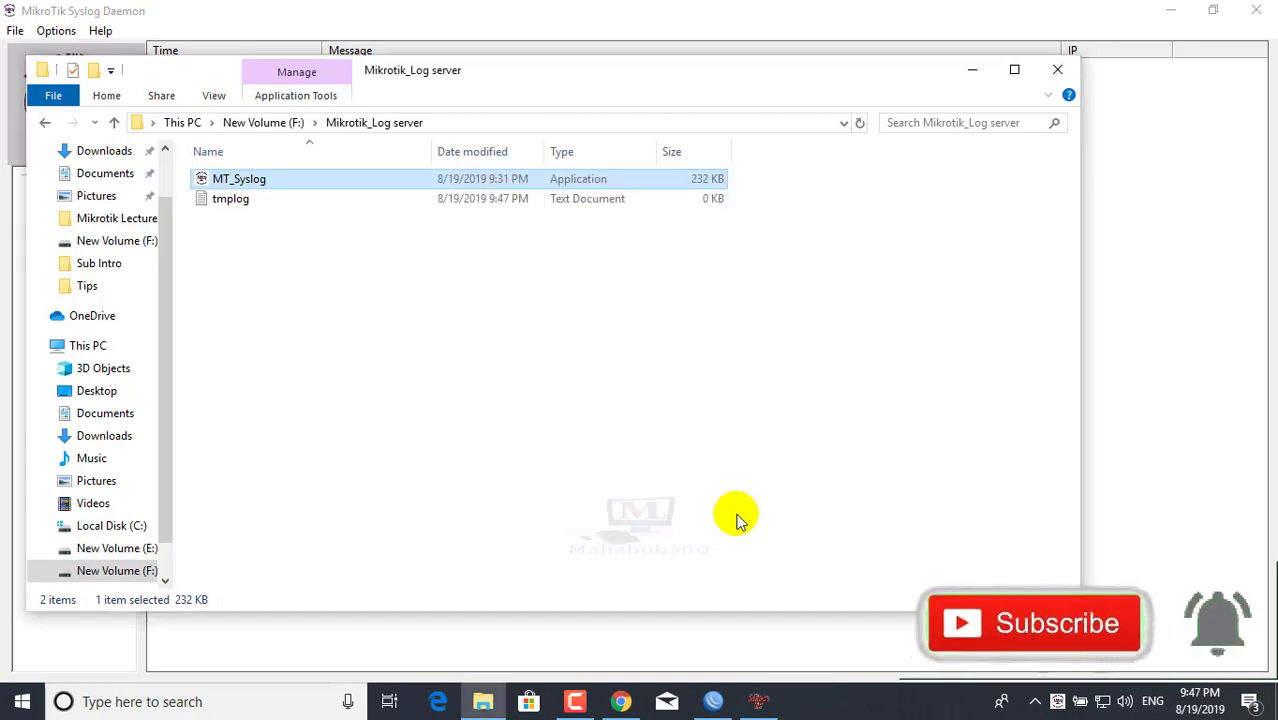
{"action": "left_click", "coordinate": [1056, 72]}
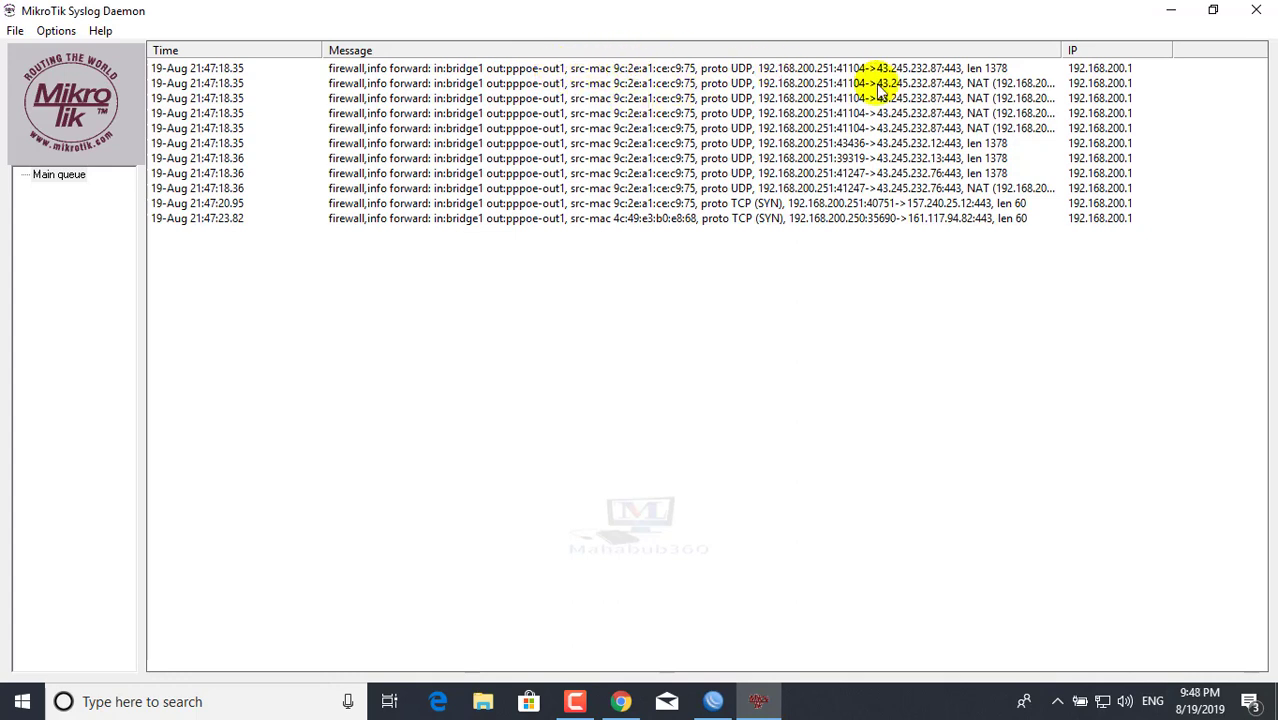
- Widen the Message column of the syslog list and select a TCP (ACK,FIN) log entry in the main queue
{"action": "left_click_drag", "start_coordinate": [1060, 48], "coordinate": [1080, 48]}
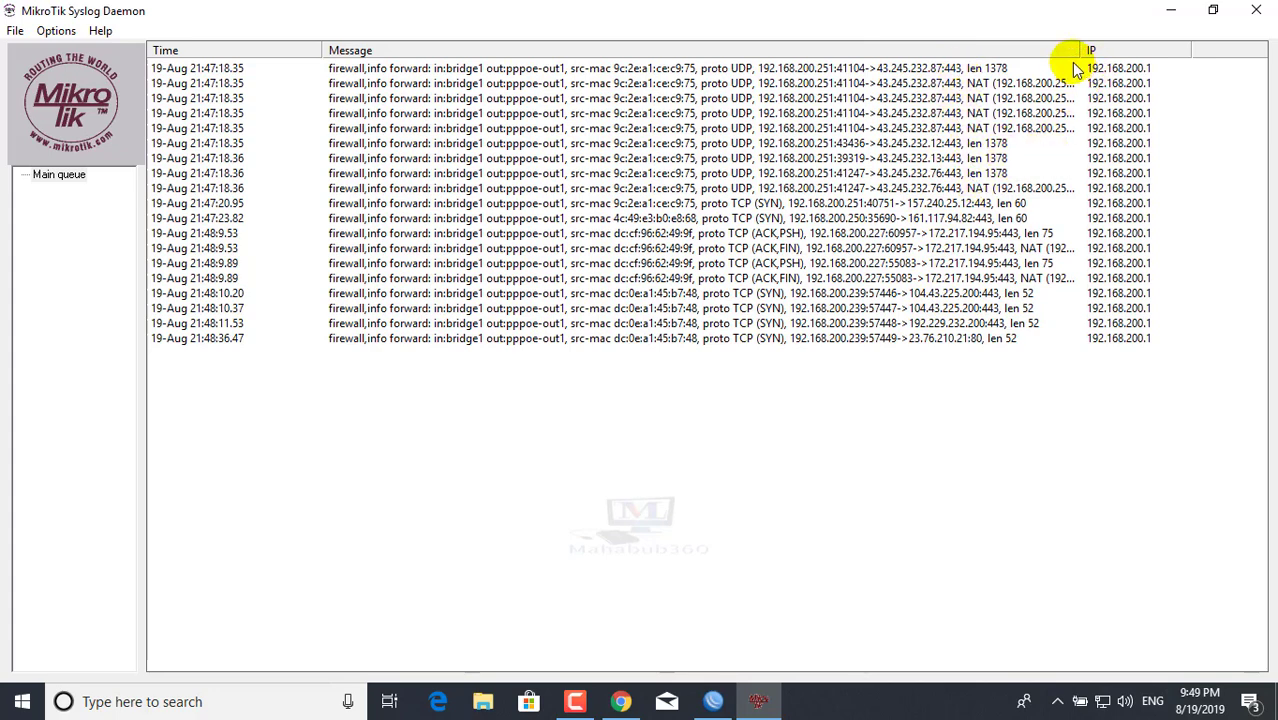
{"action": "left_click_drag", "start_coordinate": [1074, 52], "coordinate": [1146, 52]}
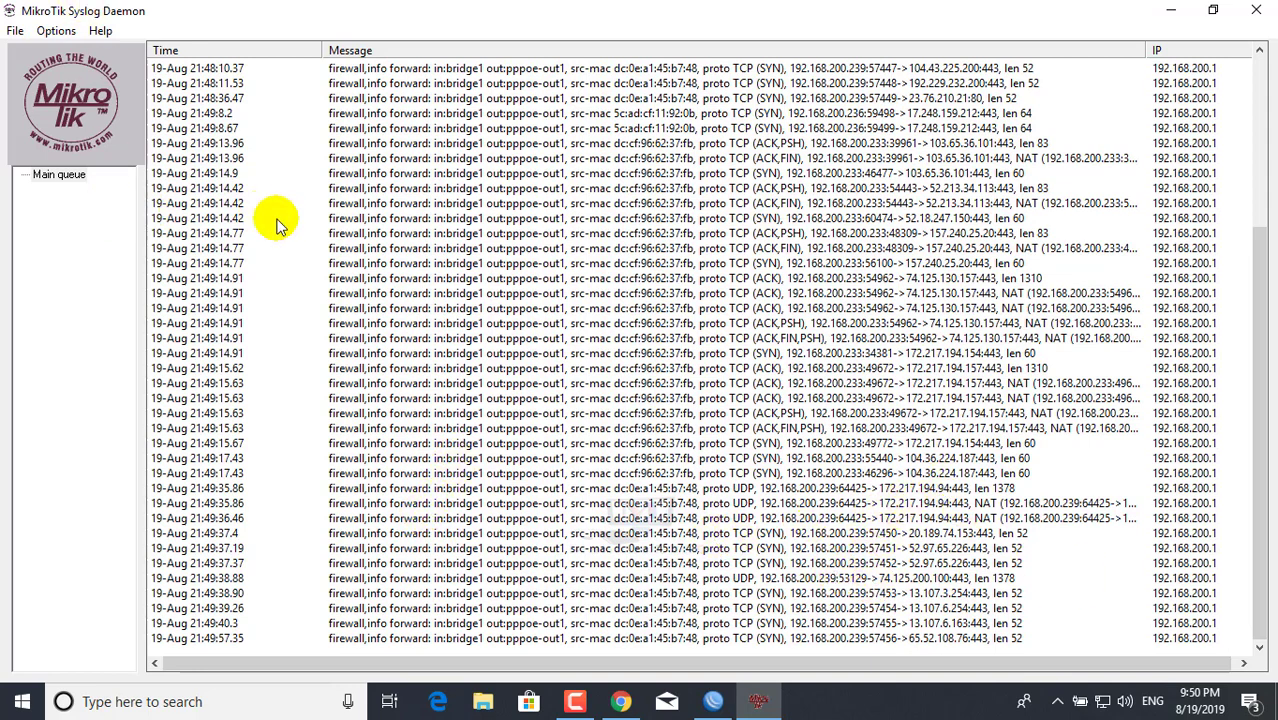
{"action": "left_click", "coordinate": [48, 178]}
{"action": "left_click", "coordinate": [397, 203]}
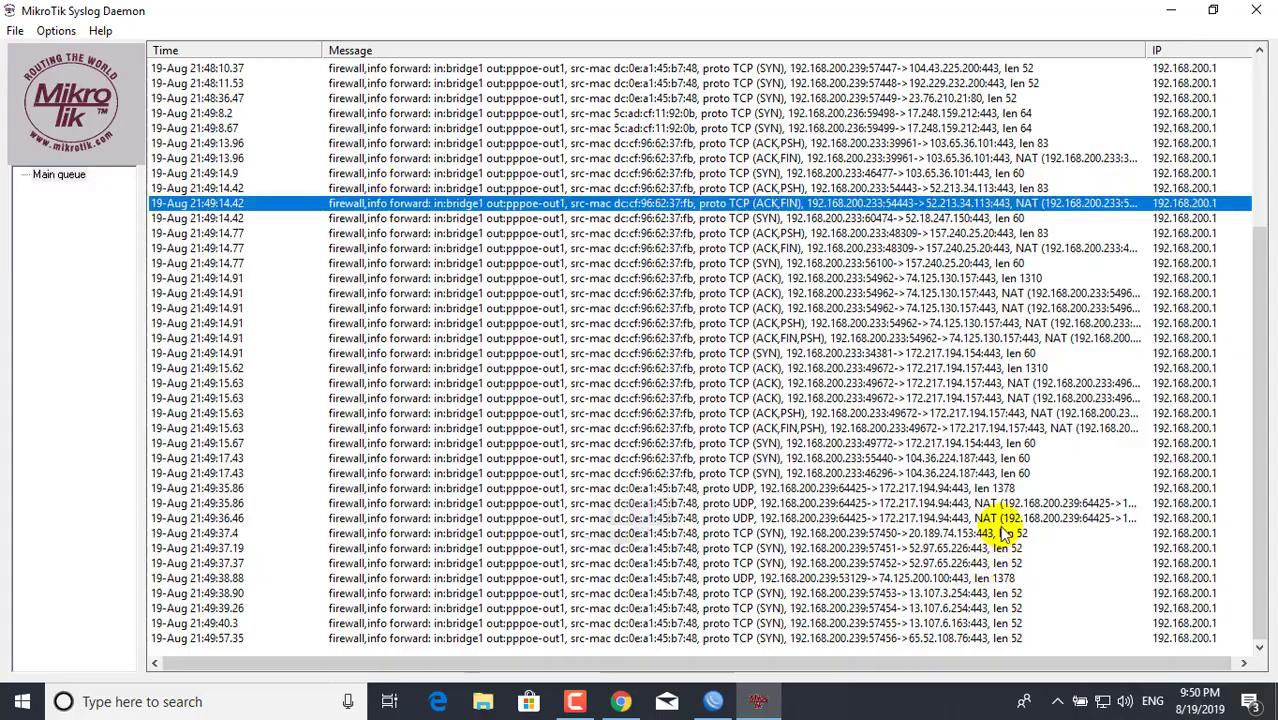
- Minimize the Syslog Daemon, open the Mikrotik_Log server folder on New Volume (F:) and select the tmplog file
{"action": "left_click", "coordinate": [1172, 12]}
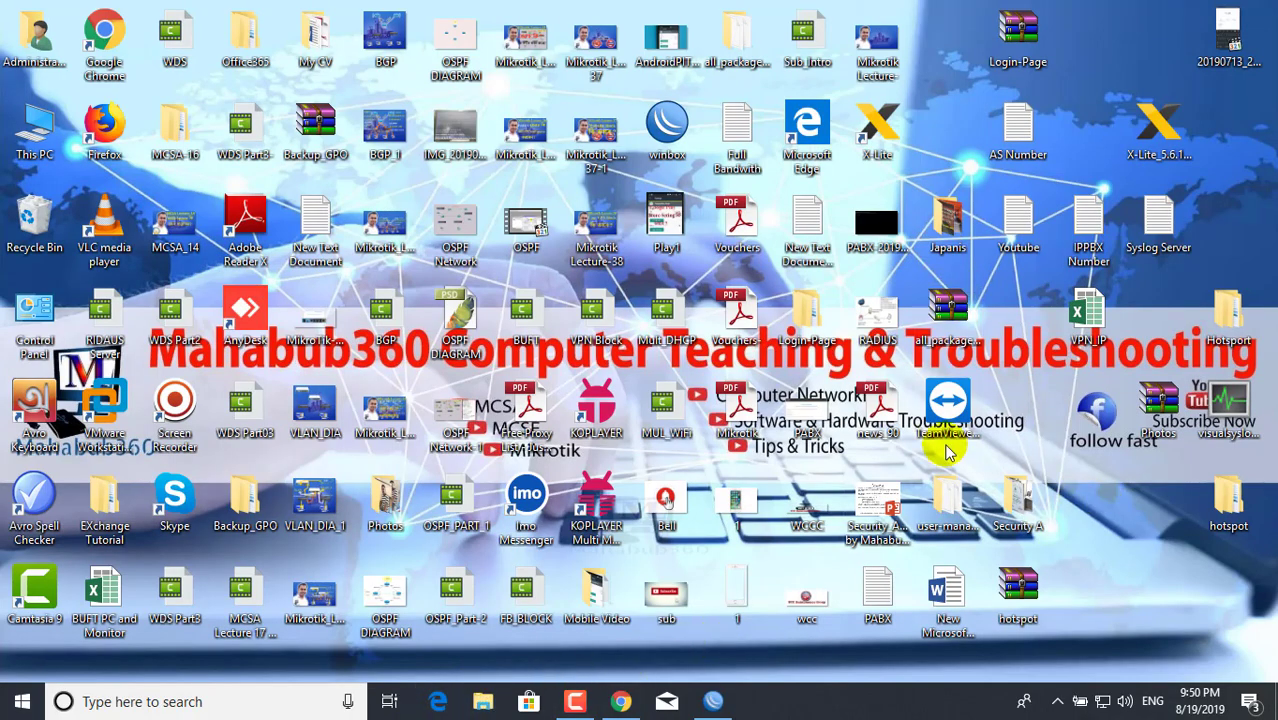
{"action": "double_click", "coordinate": [35, 125]}
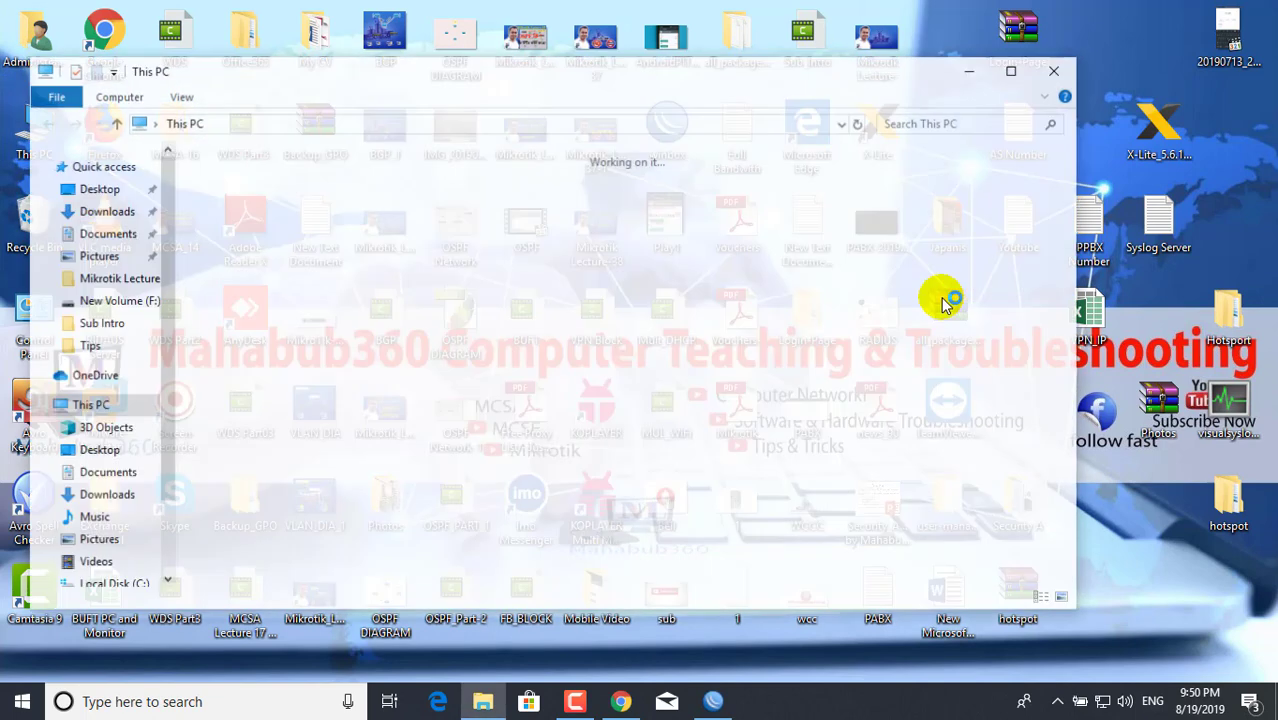
{"action": "left_click", "coordinate": [825, 387]}
{"action": "double_click", "coordinate": [824, 385]}
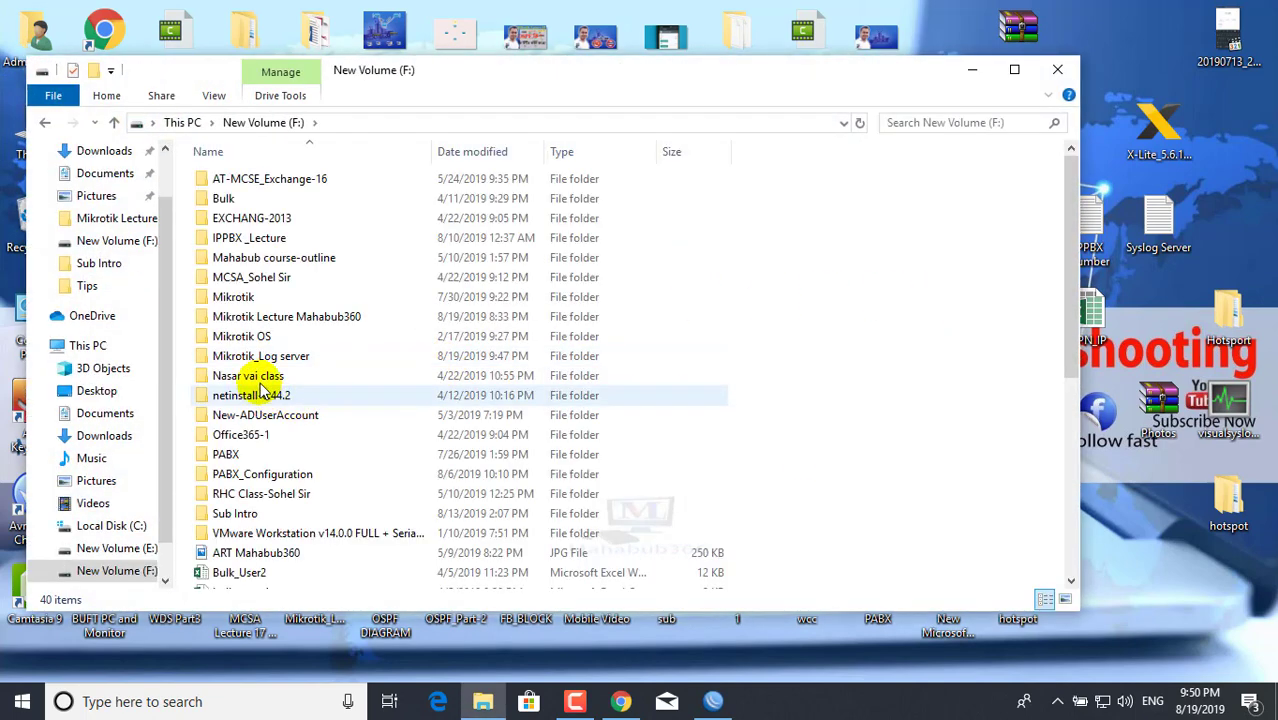
{"action": "double_click", "coordinate": [264, 354]}
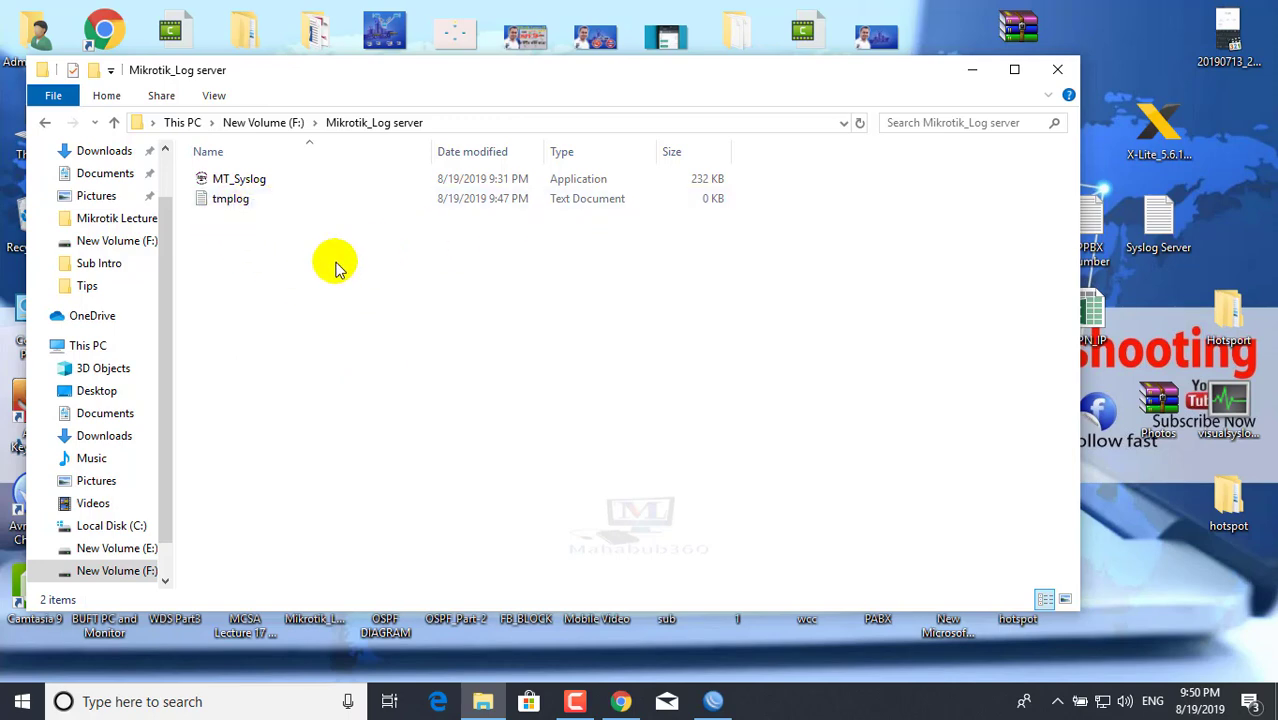
{"action": "left_click", "coordinate": [210, 200]}
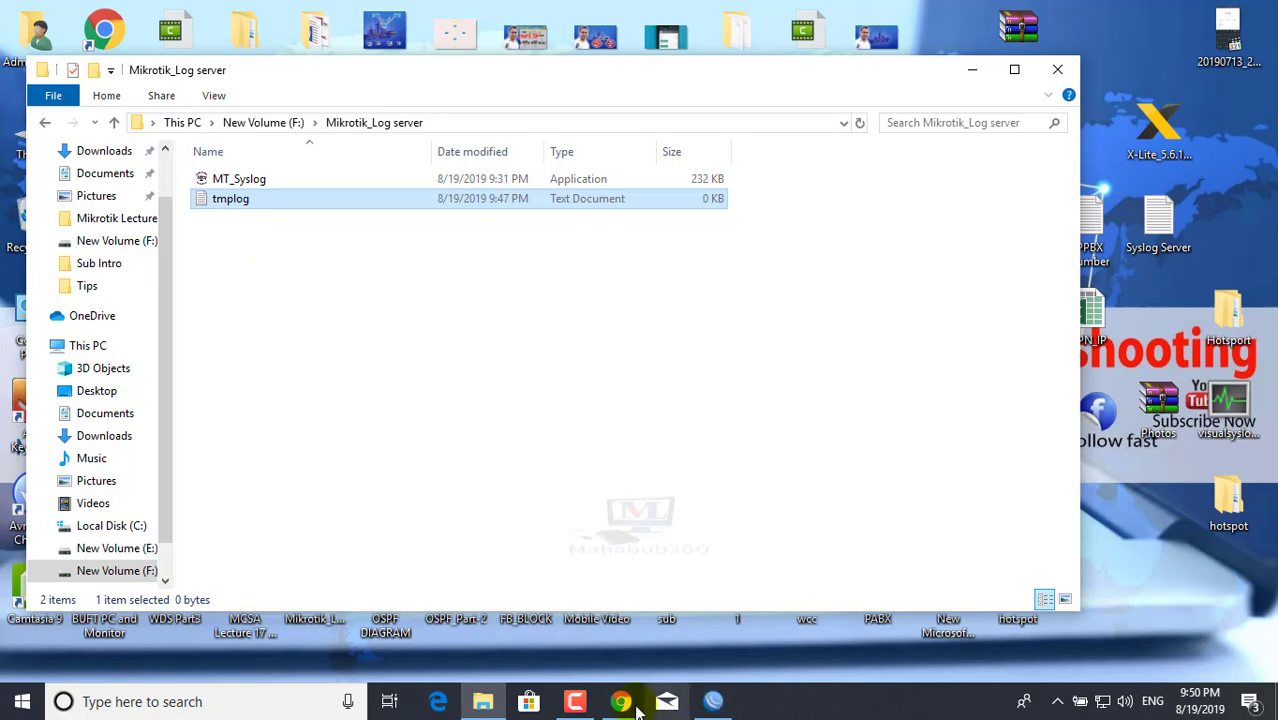
{"action": "left_click", "coordinate": [1058, 702]}
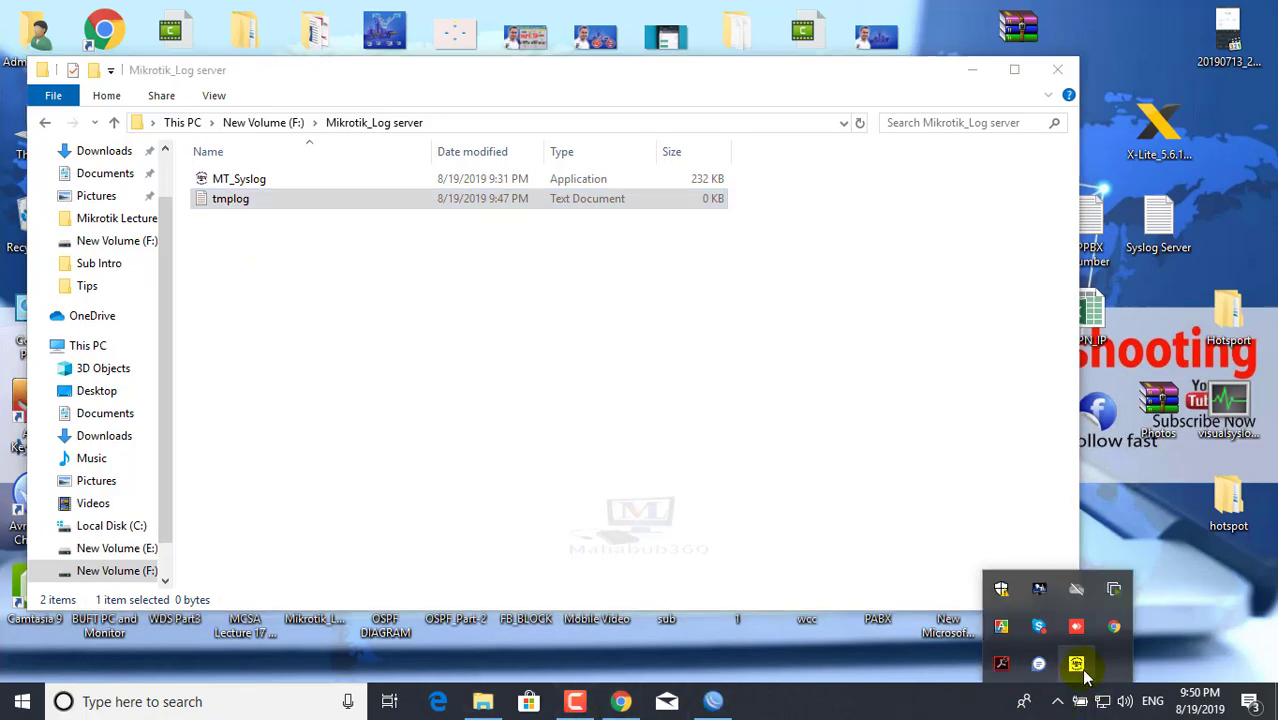
{"action": "left_click", "coordinate": [1076, 665]}
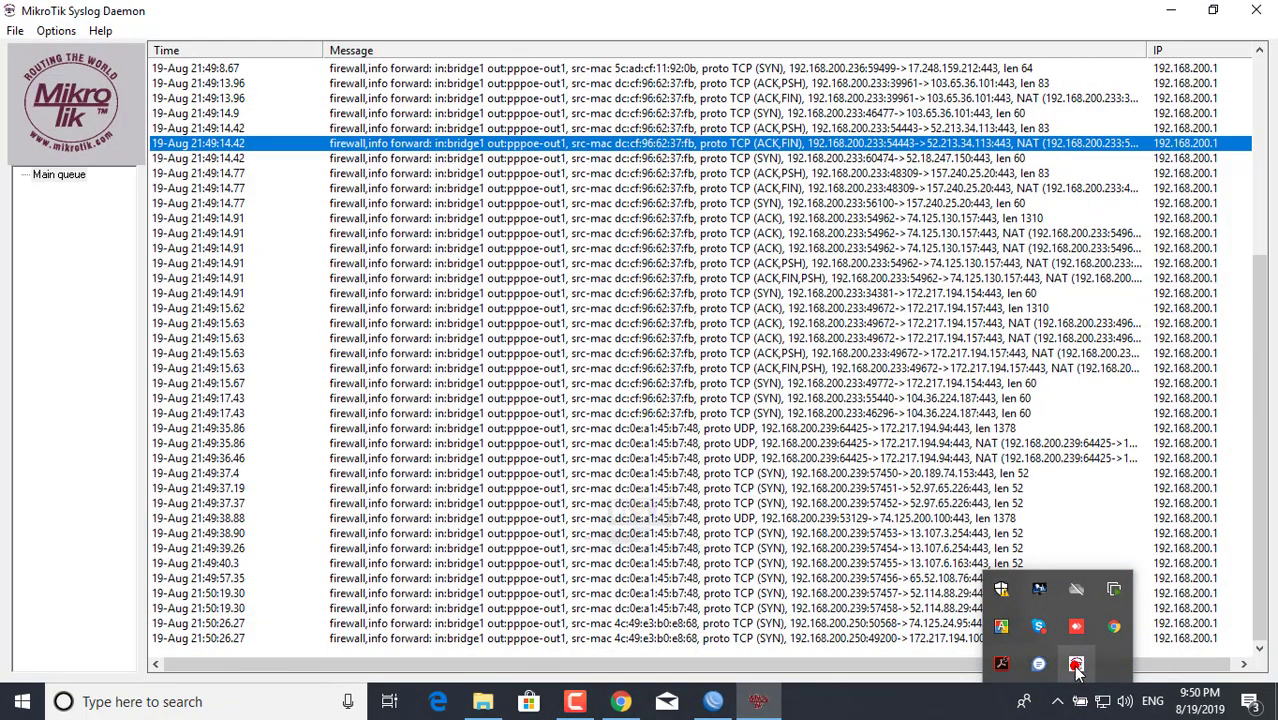
{"action": "left_click", "coordinate": [1172, 15]}
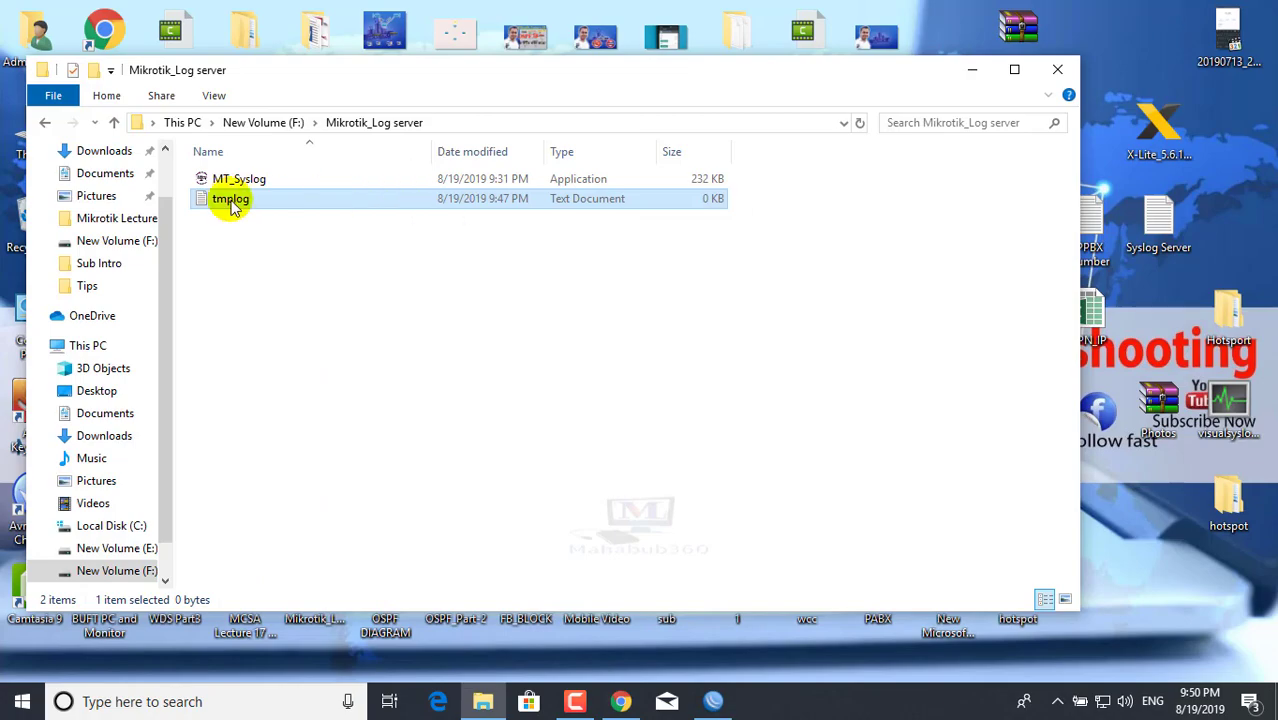
- Restore the MikroTik Syslog Daemon from the system tray and exit the program completely
{"action": "left_click", "coordinate": [1057, 701]}
{"action": "double_click", "coordinate": [1077, 668]}
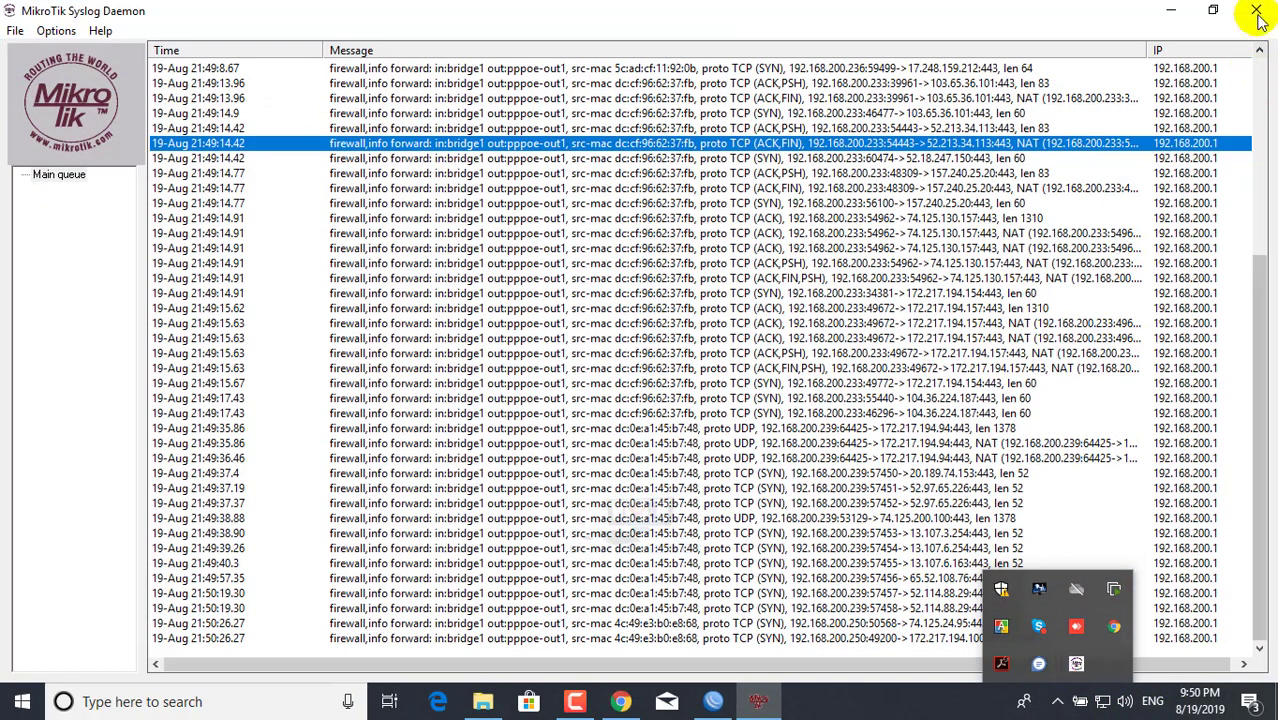
{"action": "left_click", "coordinate": [15, 30]}
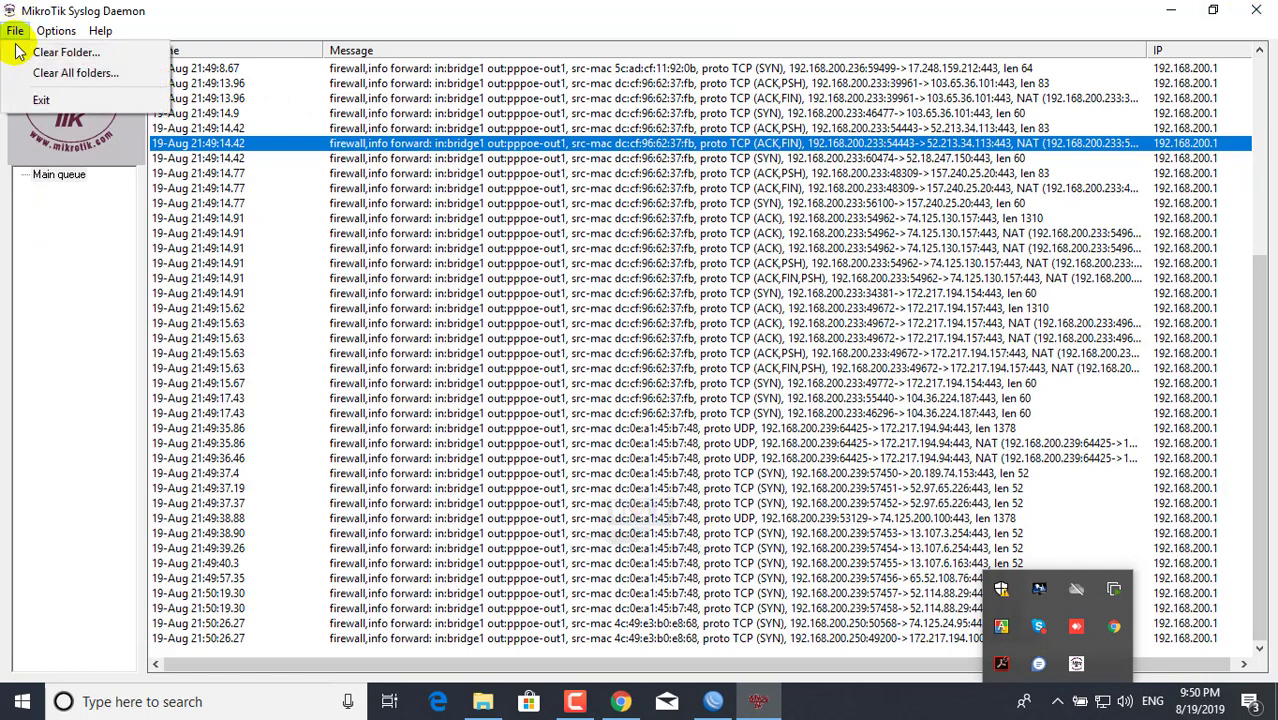
{"action": "left_click", "coordinate": [40, 100]}
{"action": "left_click", "coordinate": [548, 423]}
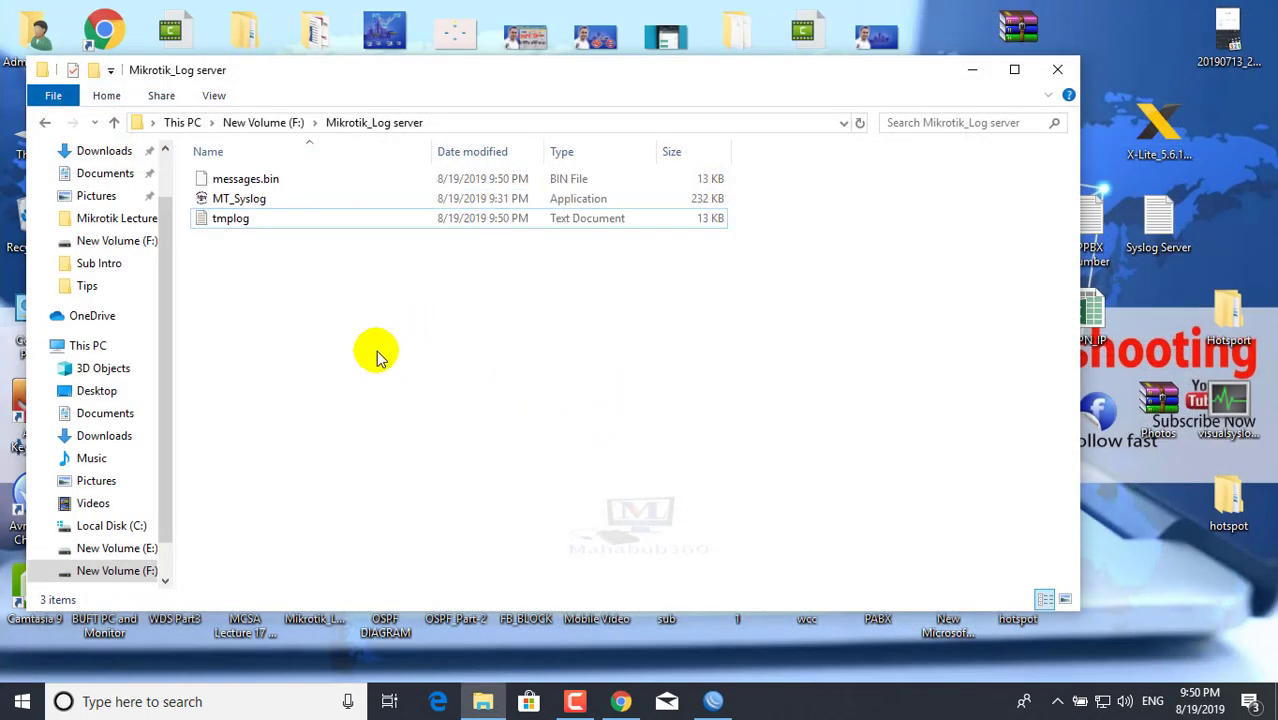
- Open the tmplog text file from the Mikrotik_Log server folder in Notepad and maximize its window
{"action": "left_click", "coordinate": [236, 185]}
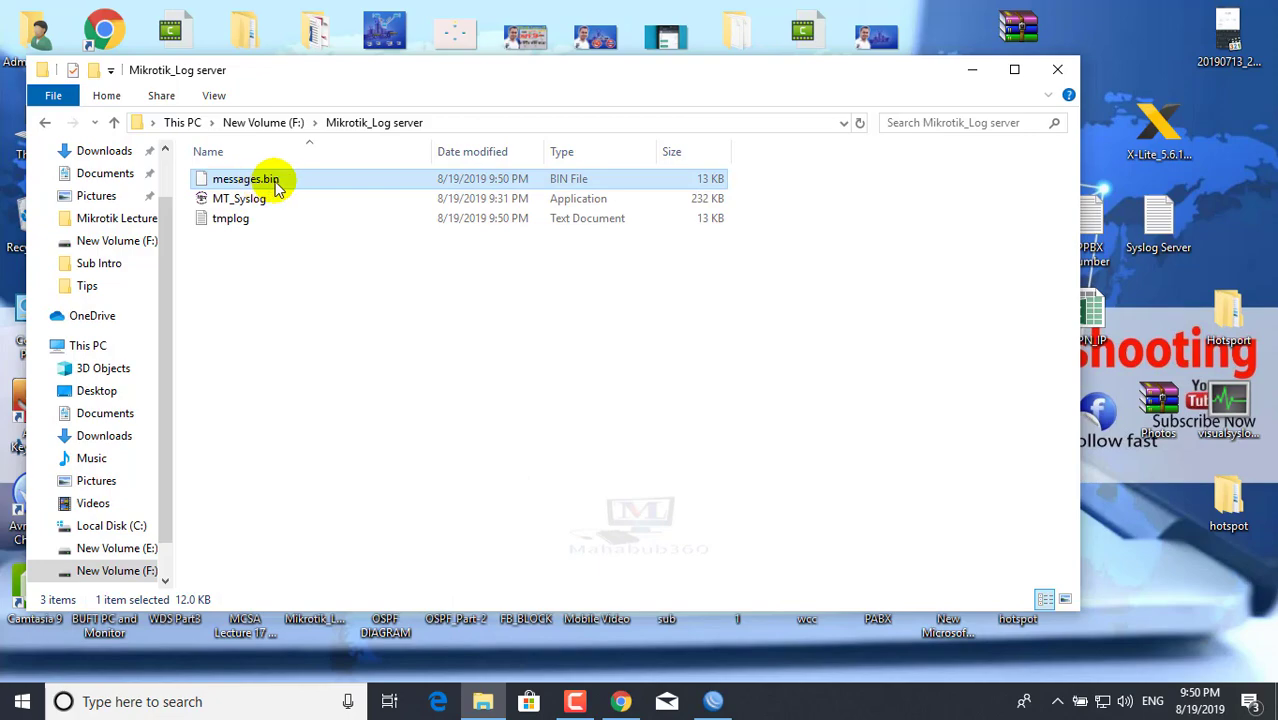
{"action": "left_click", "coordinate": [214, 222]}
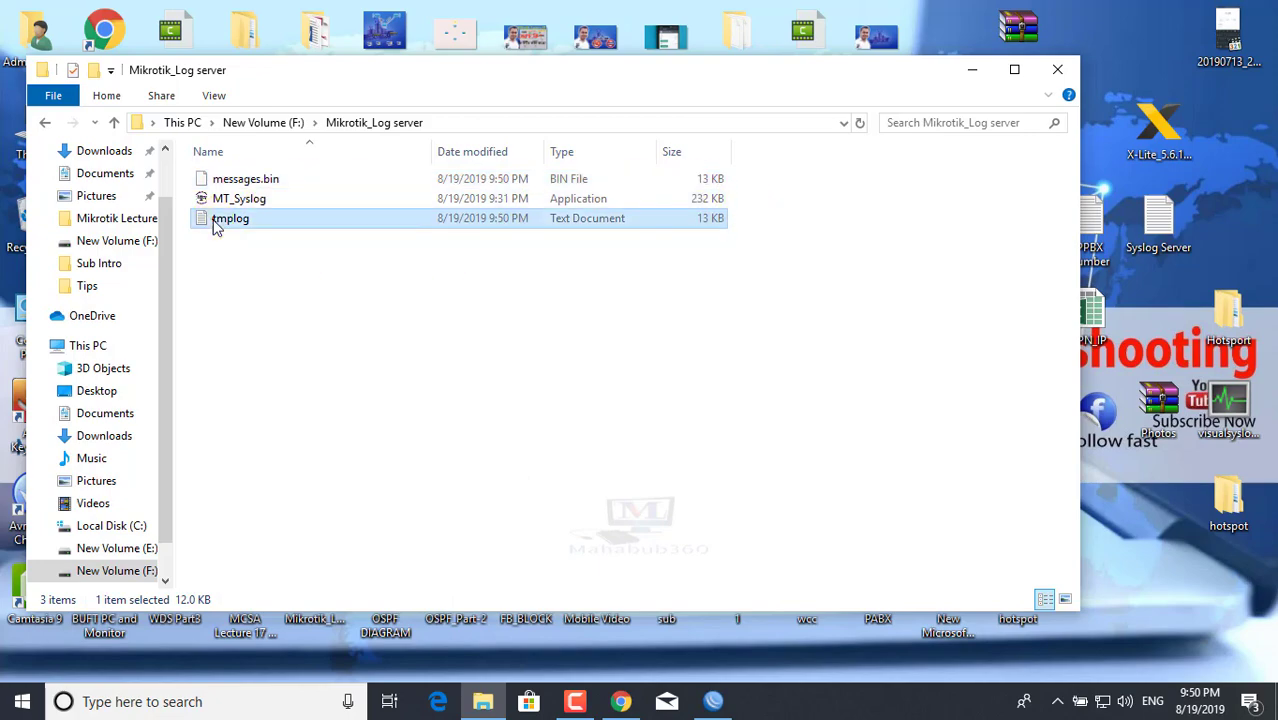
{"action": "double_click", "coordinate": [236, 221]}
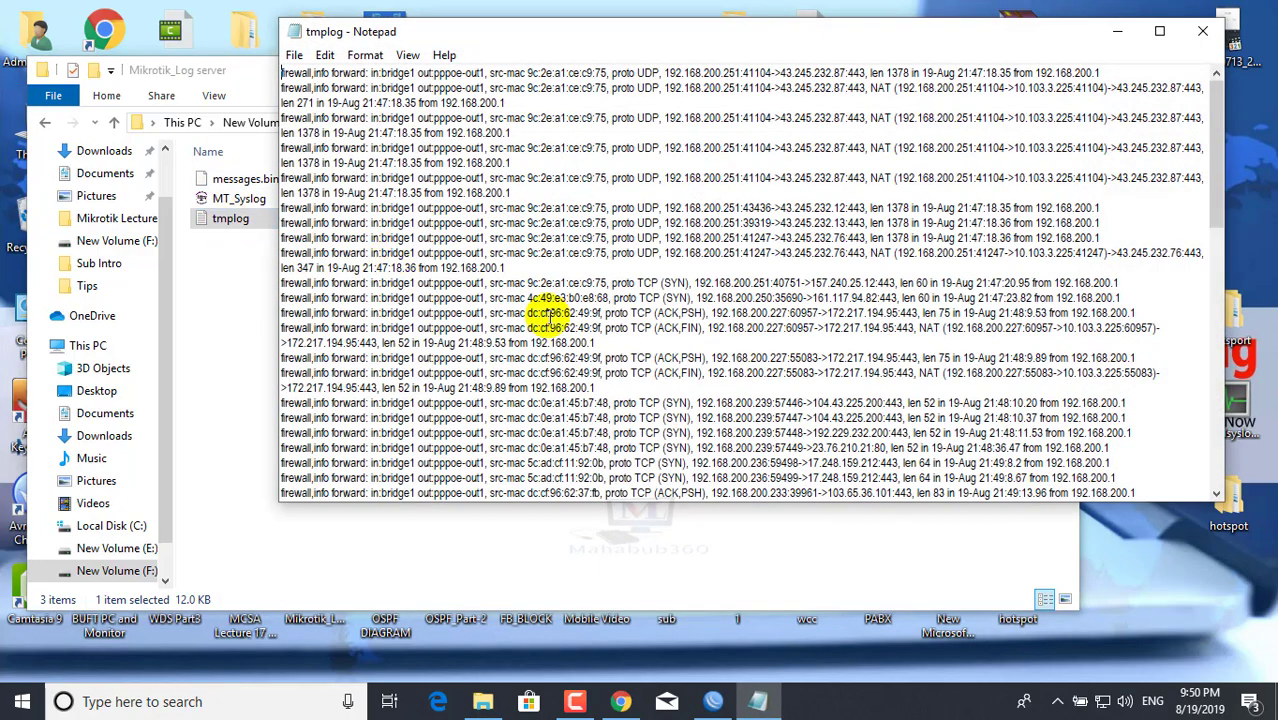
{"action": "left_click", "coordinate": [1159, 31]}
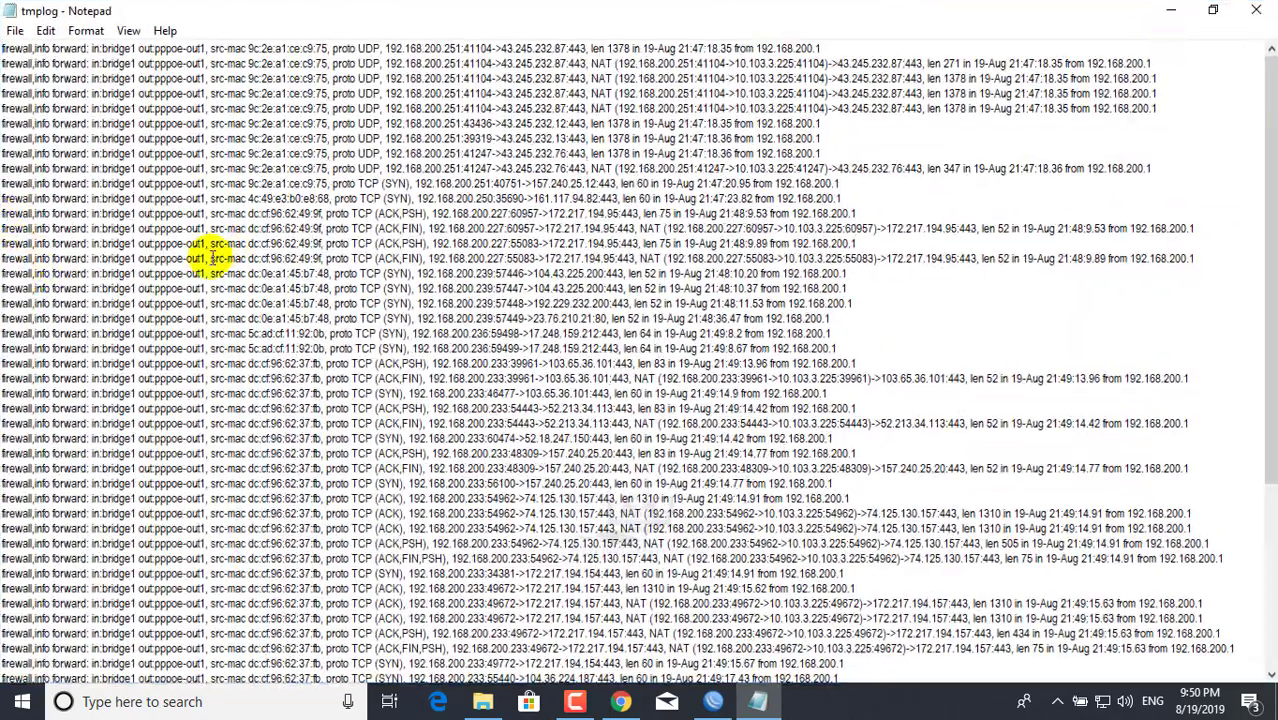
- Read through the firewall entries in tmplog, checking their addresses, dates and times, and close the file
{"action": "scroll", "coordinate": [212, 258], "scroll_direction": "down", "scroll_amount": 5}
{"action": "scroll", "coordinate": [63, 262], "scroll_direction": "up", "scroll_amount": 5}
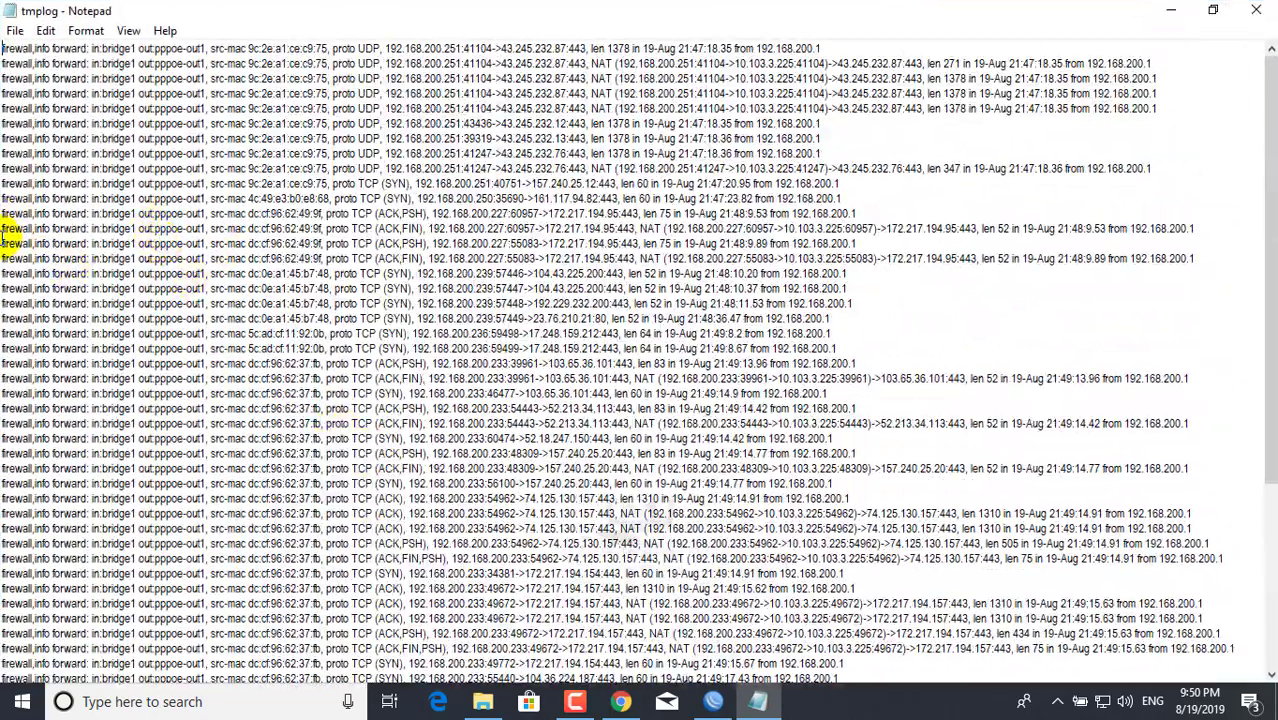
{"action": "scroll", "coordinate": [20, 230], "scroll_direction": "down", "scroll_amount": 5}
{"action": "scroll", "coordinate": [215, 292], "scroll_direction": "up", "scroll_amount": 3}
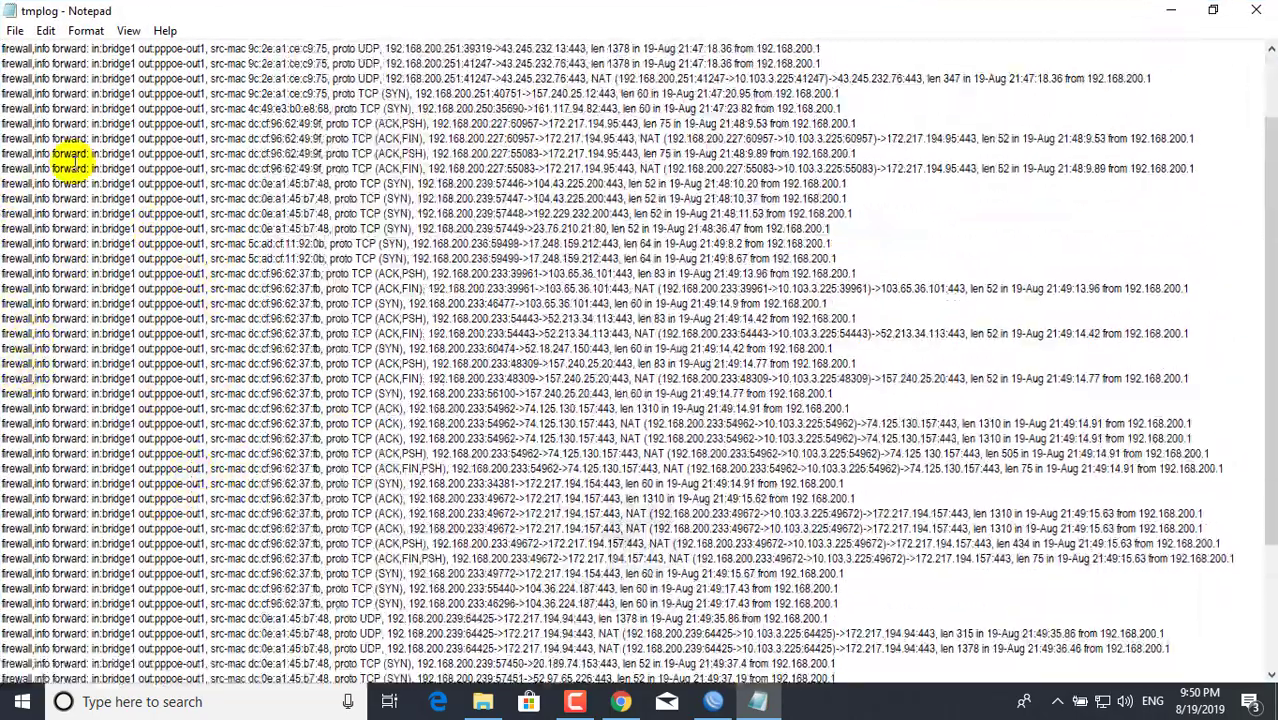
{"action": "scroll", "coordinate": [285, 200], "scroll_direction": "up", "scroll_amount": 2}
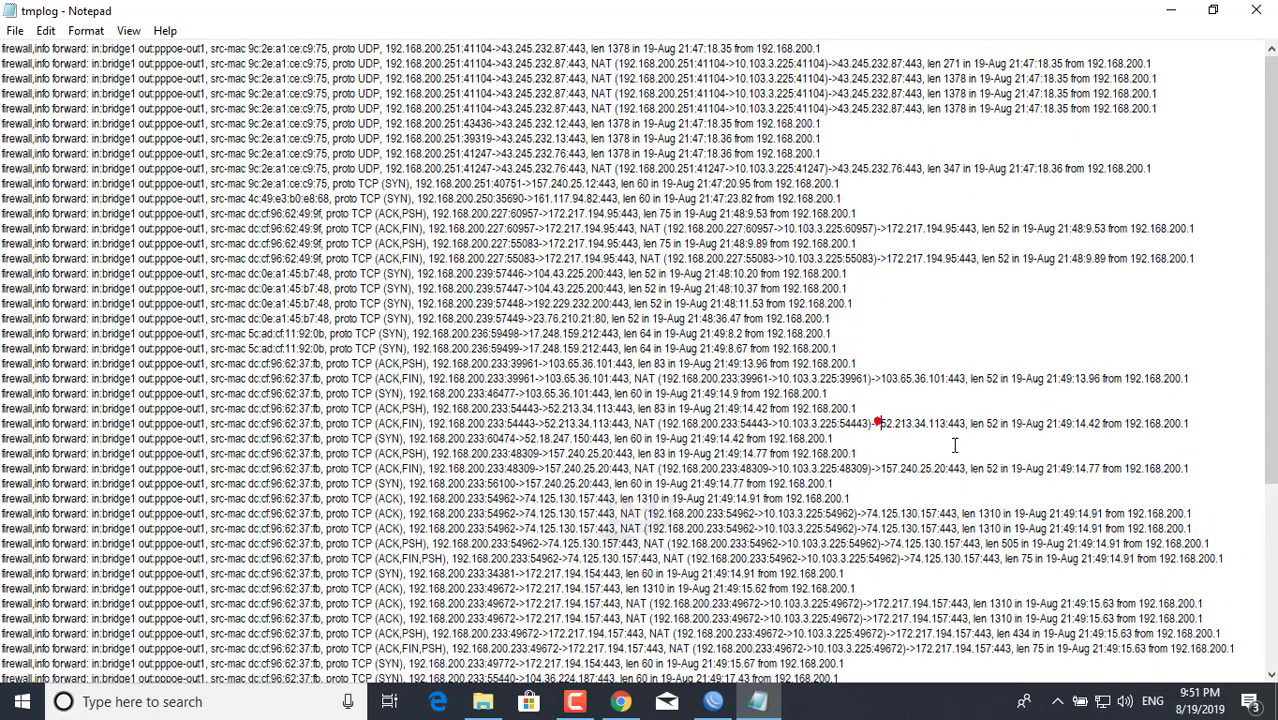
{"action": "left_click", "coordinate": [1199, 437]}
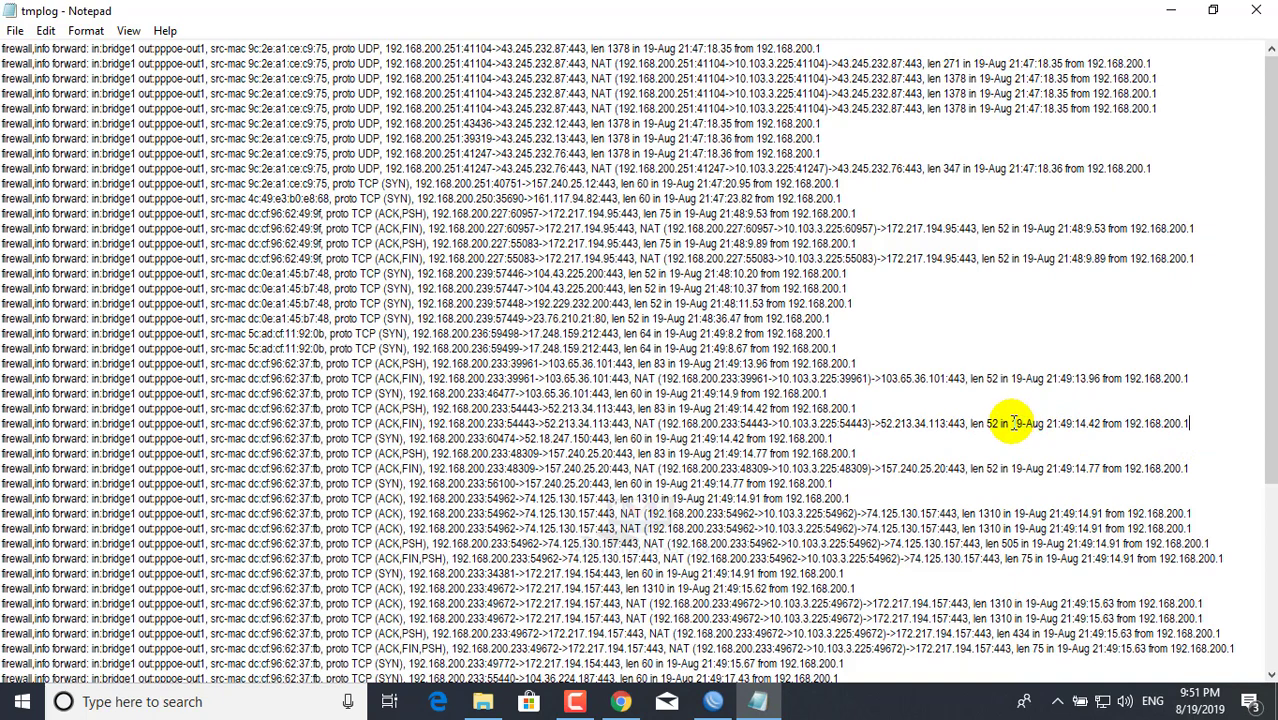
{"action": "left_click_drag", "start_coordinate": [1013, 423], "coordinate": [1140, 440]}
{"action": "left_click", "coordinate": [1140, 440]}
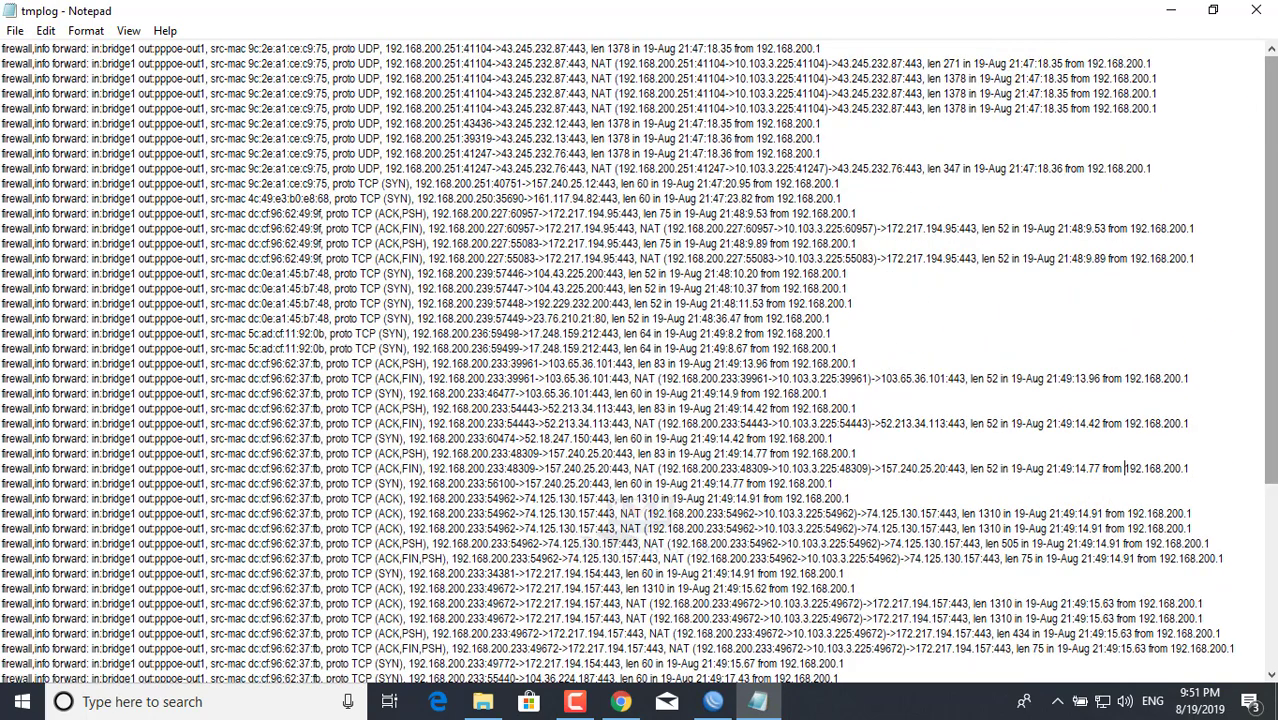
{"action": "left_click", "coordinate": [1258, 10]}
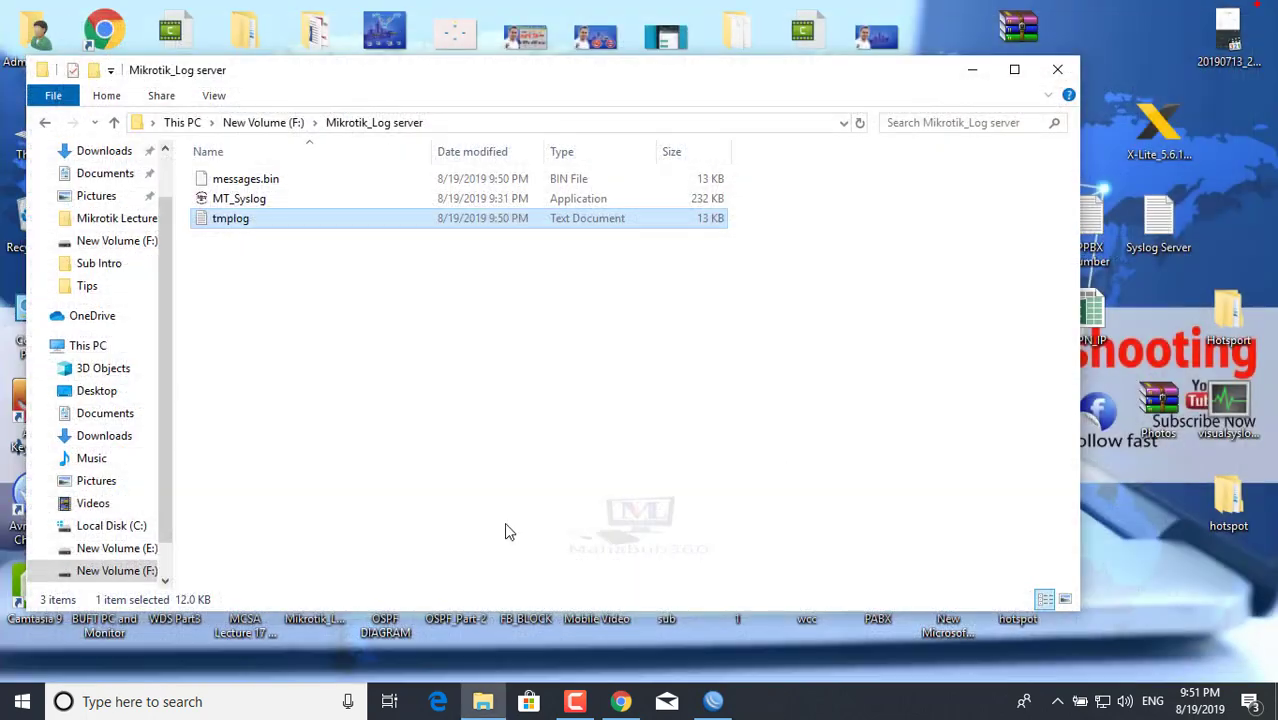
- Relaunch MT_Syslog, allow the unverified program to run and clear the folder window out of the way
{"action": "left_click", "coordinate": [228, 200]}
{"action": "double_click", "coordinate": [228, 200]}
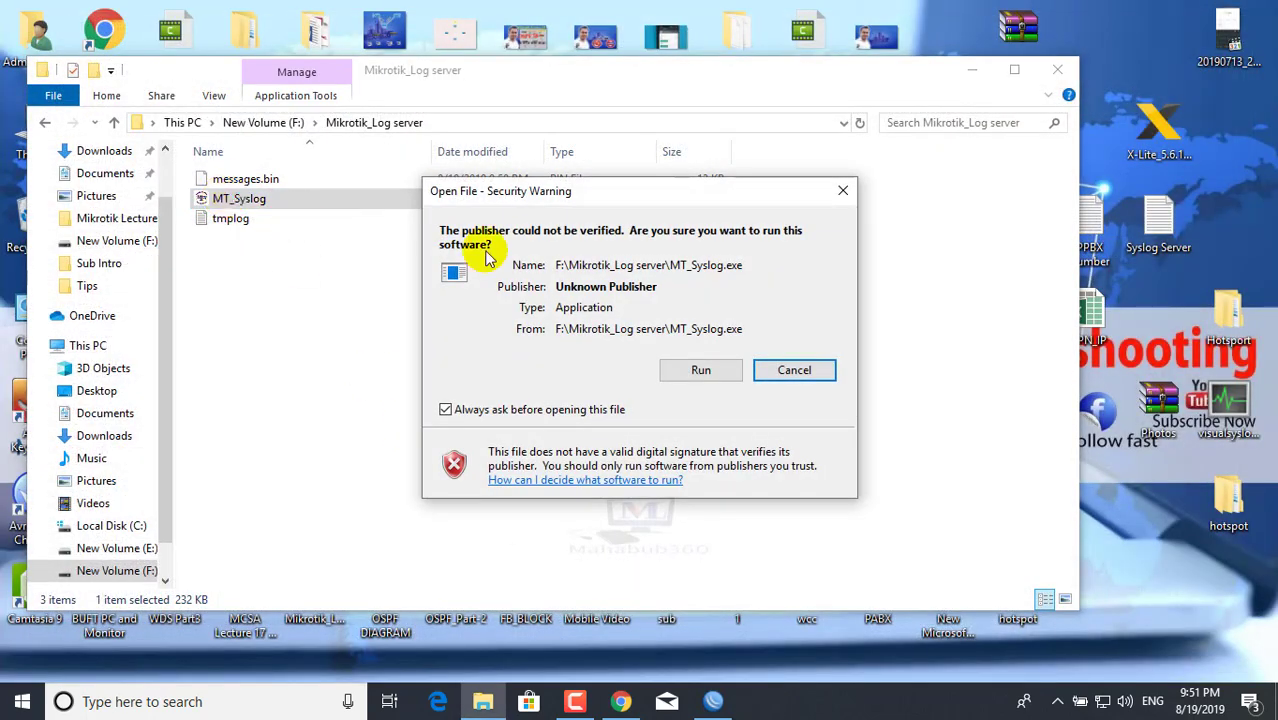
{"action": "left_click", "coordinate": [701, 370]}
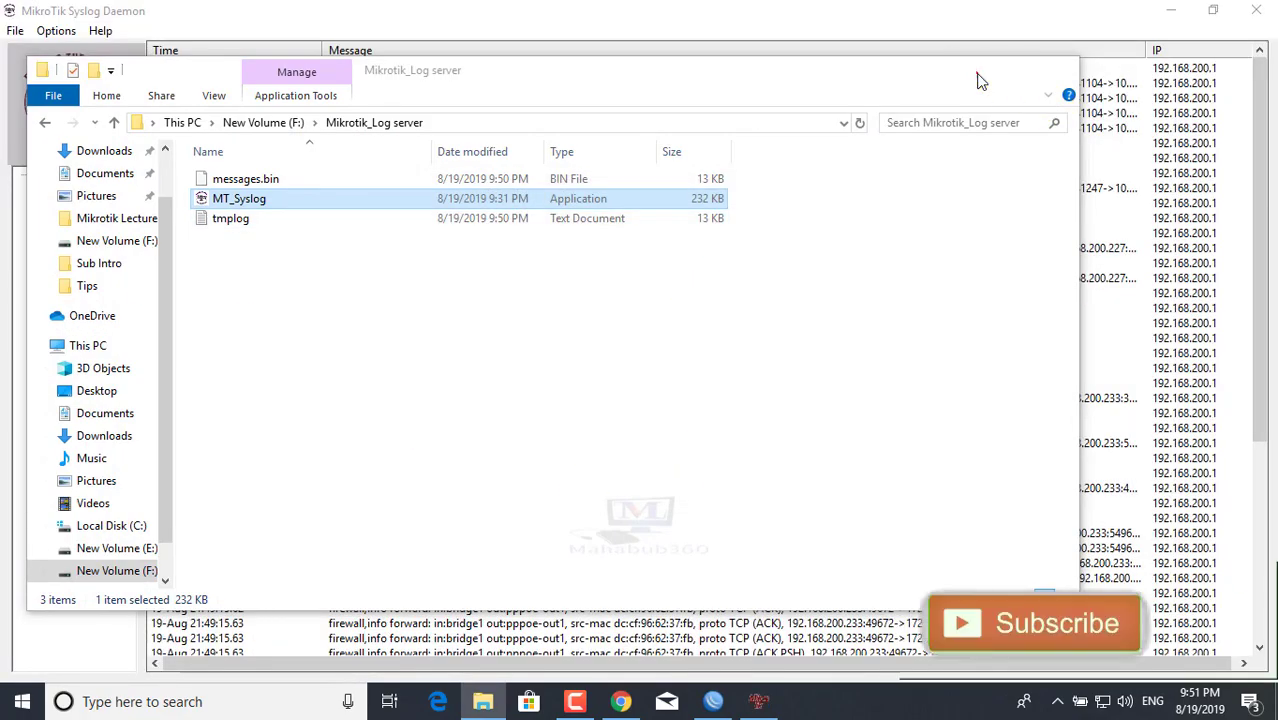
{"action": "left_click", "coordinate": [980, 78]}
- Check the Syslog Daemon's message filter list and close it without adding a filter
{"action": "left_click", "coordinate": [15, 31]}
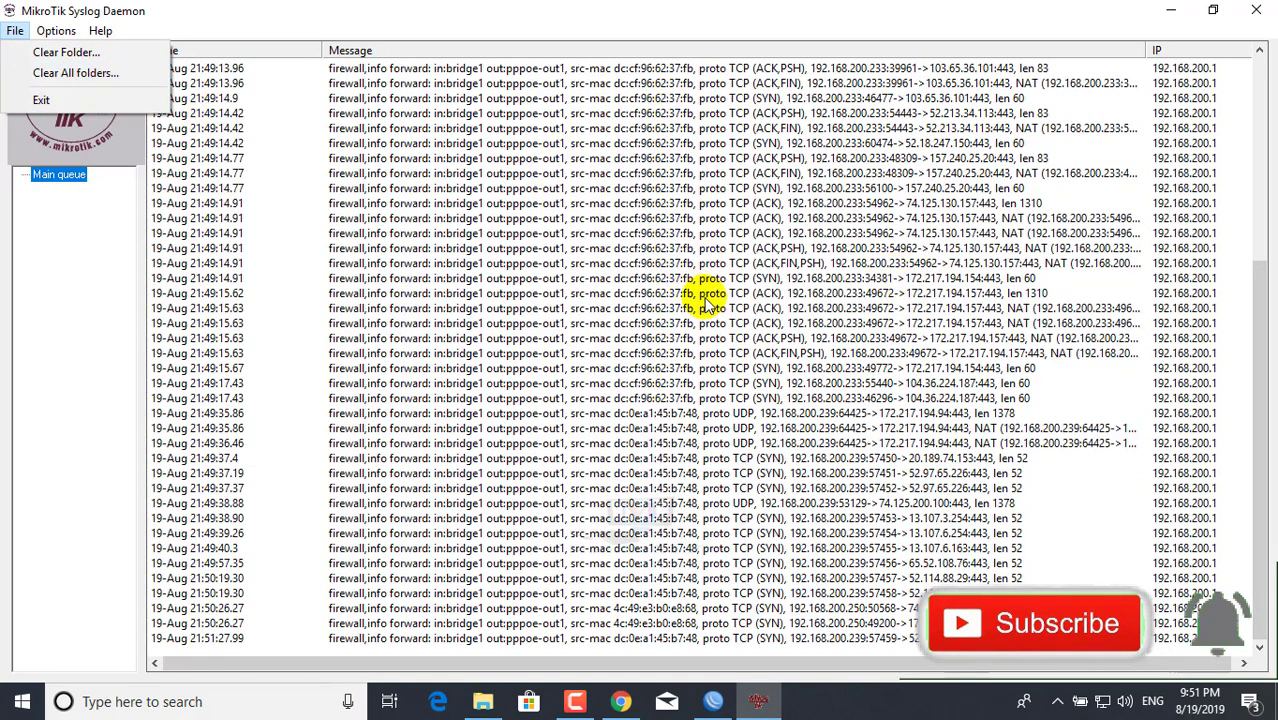
{"action": "mouse_move", "coordinate": [55, 38]}
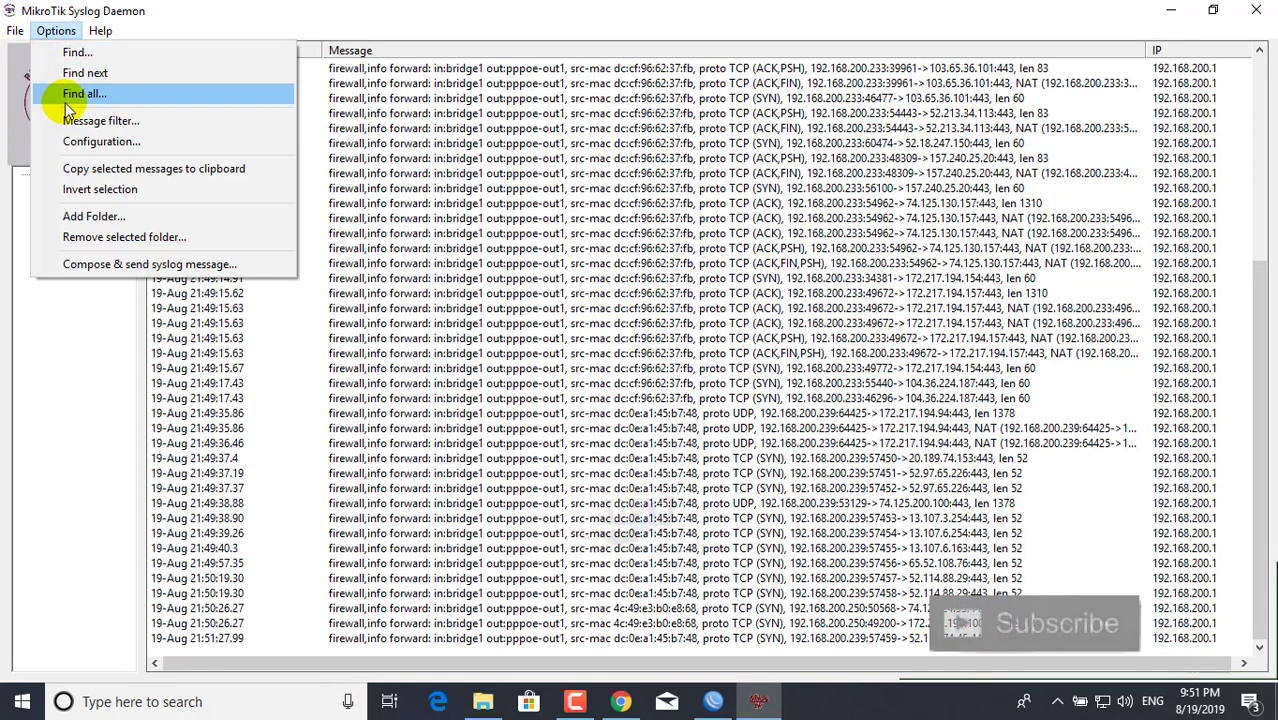
{"action": "left_click", "coordinate": [123, 124]}
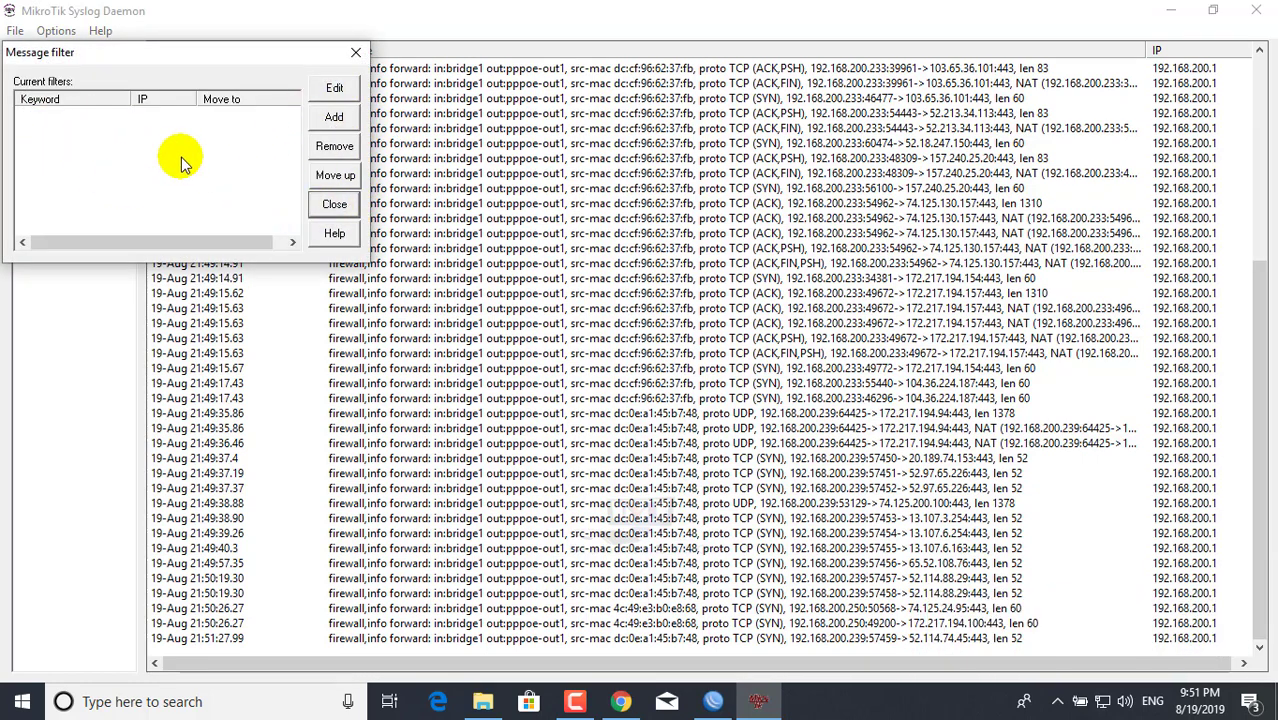
{"action": "left_click", "coordinate": [355, 52]}
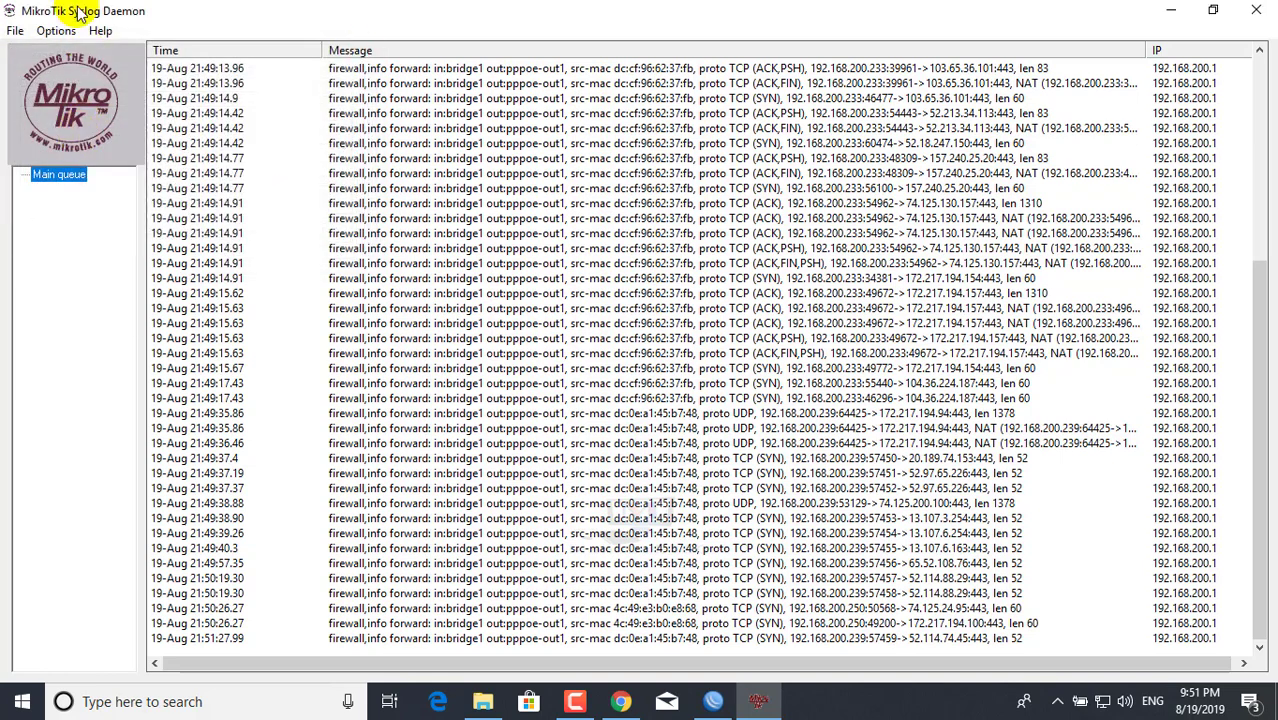
- Review the Syslog Daemon's configuration, including listening ports and message count limits, and close it without changes
{"action": "left_click", "coordinate": [57, 33]}
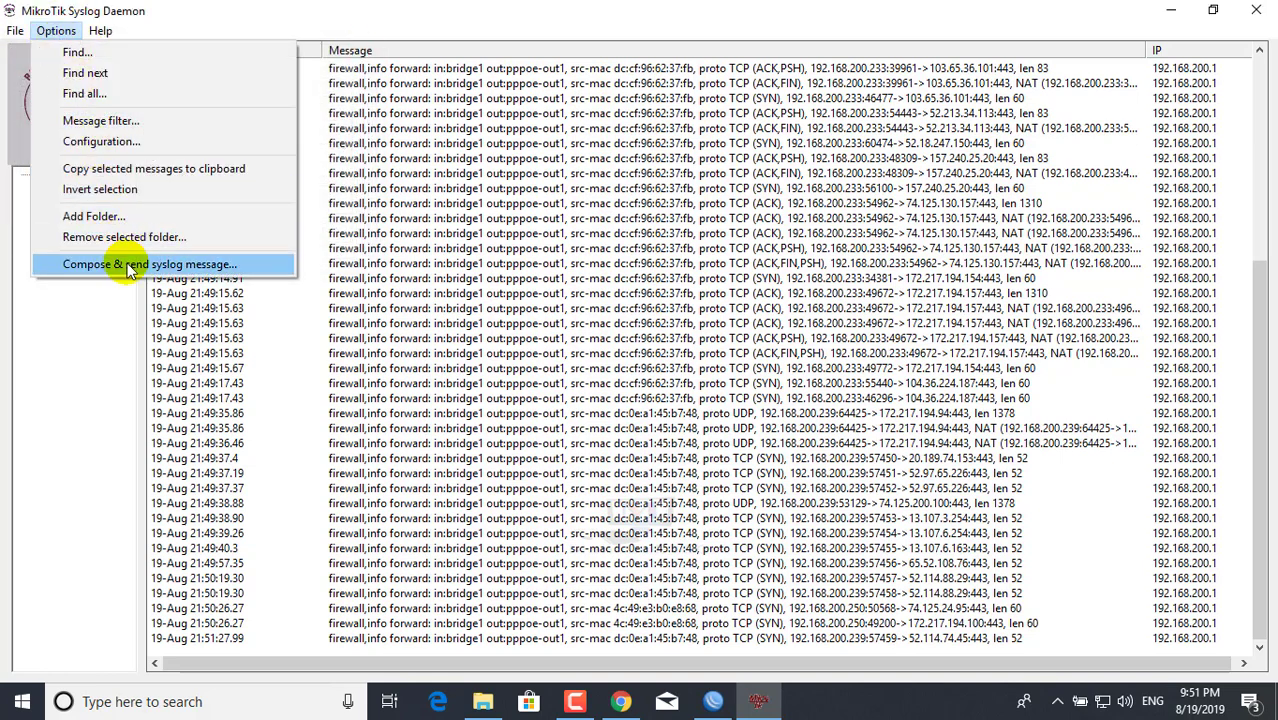
{"action": "left_click", "coordinate": [99, 143]}
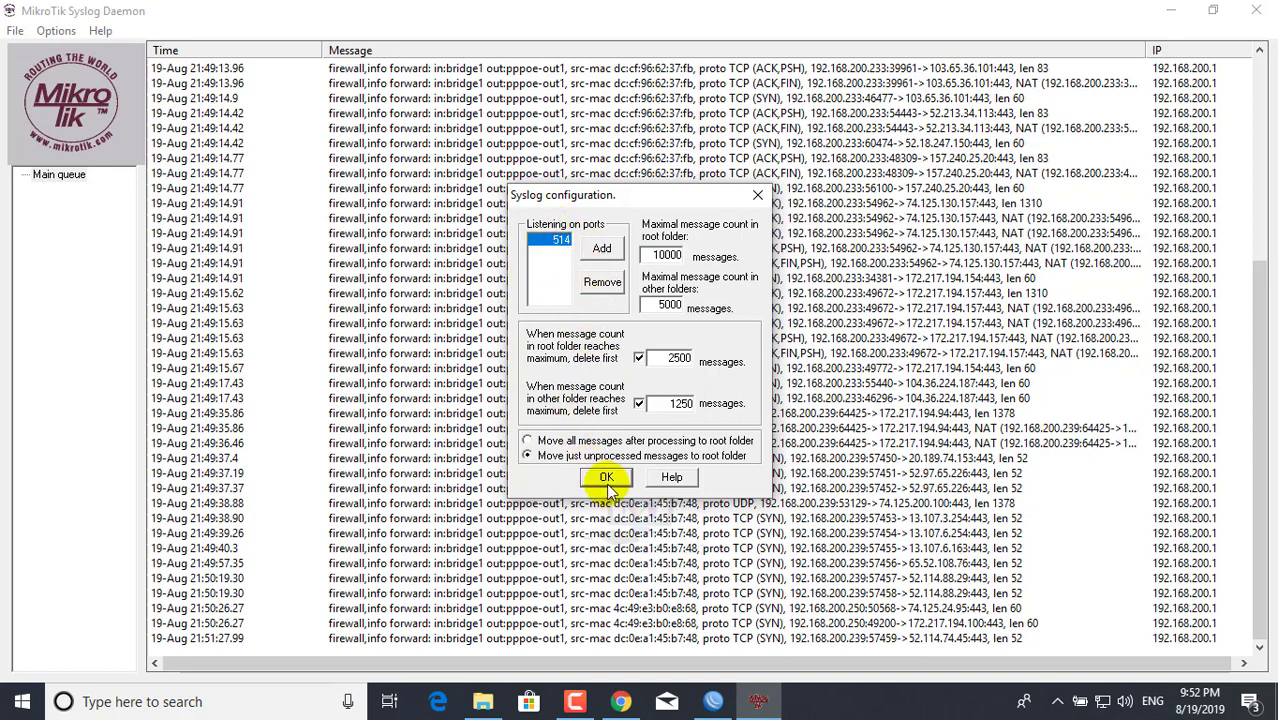
{"action": "left_click", "coordinate": [757, 199]}
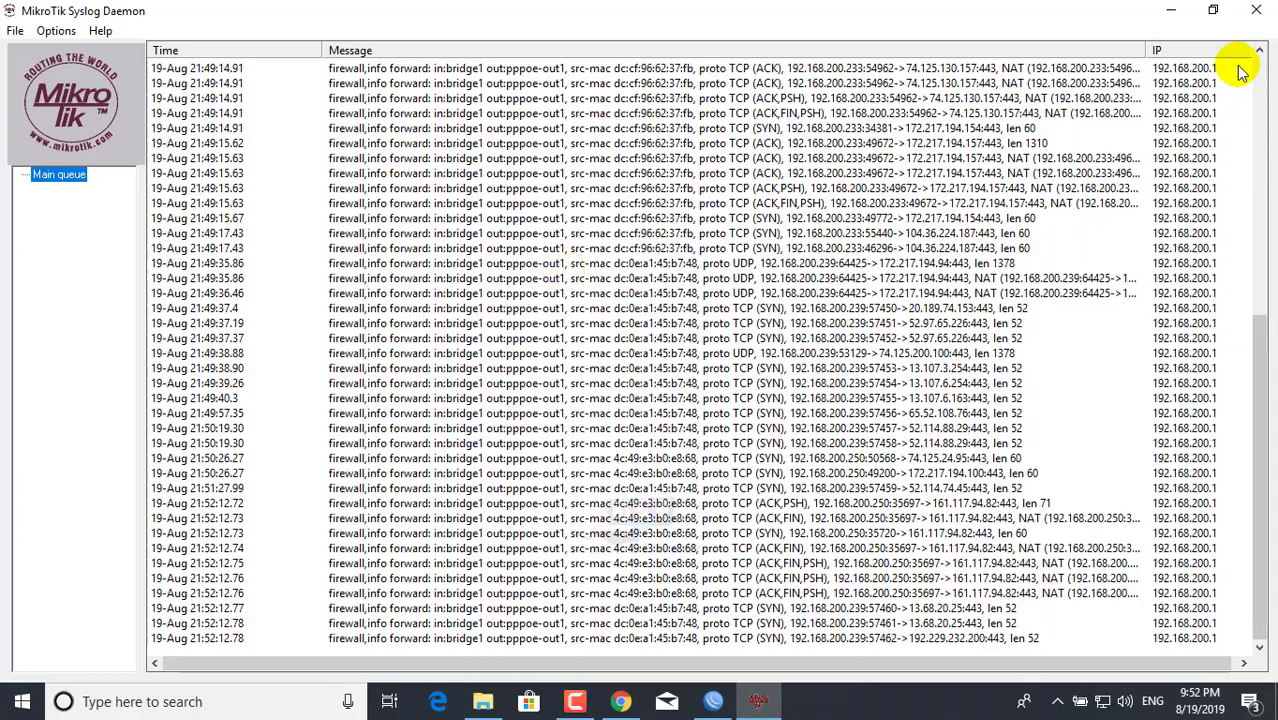
- Exit the Syslog Daemon and refresh the Mikrotik_Log server folder to check the tmplog file
{"action": "left_click", "coordinate": [15, 31]}
{"action": "left_click", "coordinate": [44, 85]}
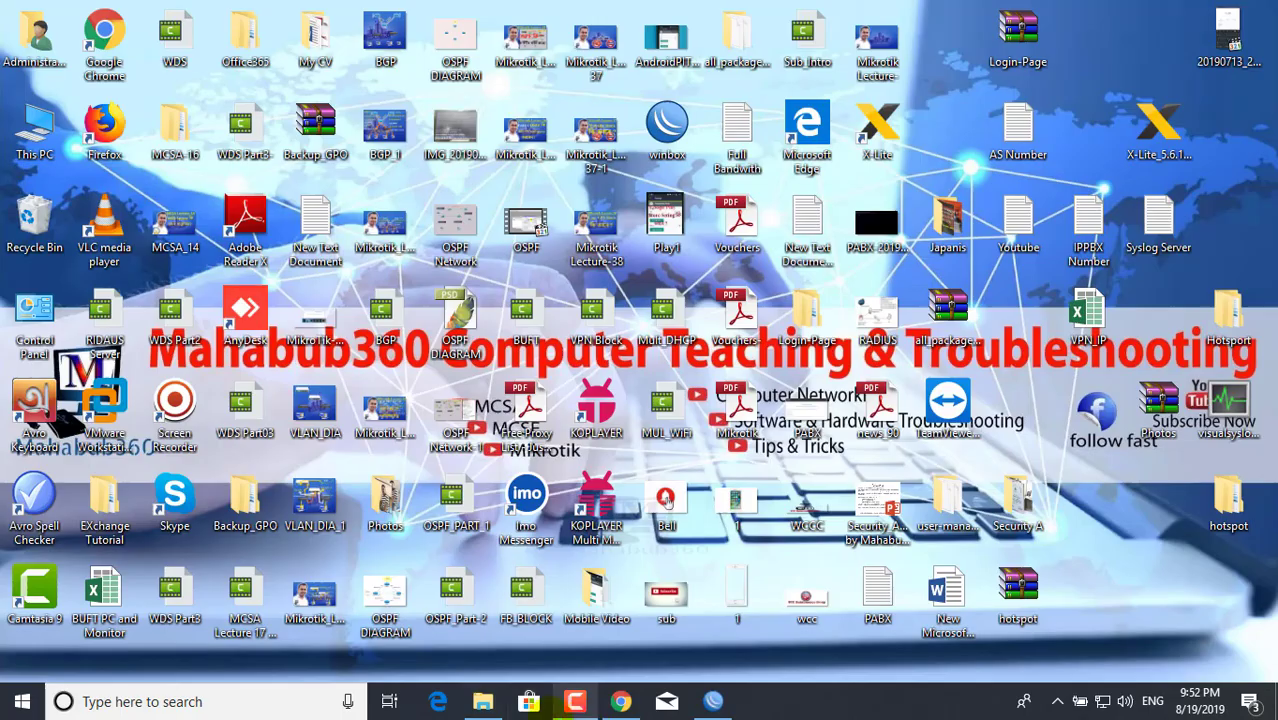
{"action": "left_click", "coordinate": [482, 702]}
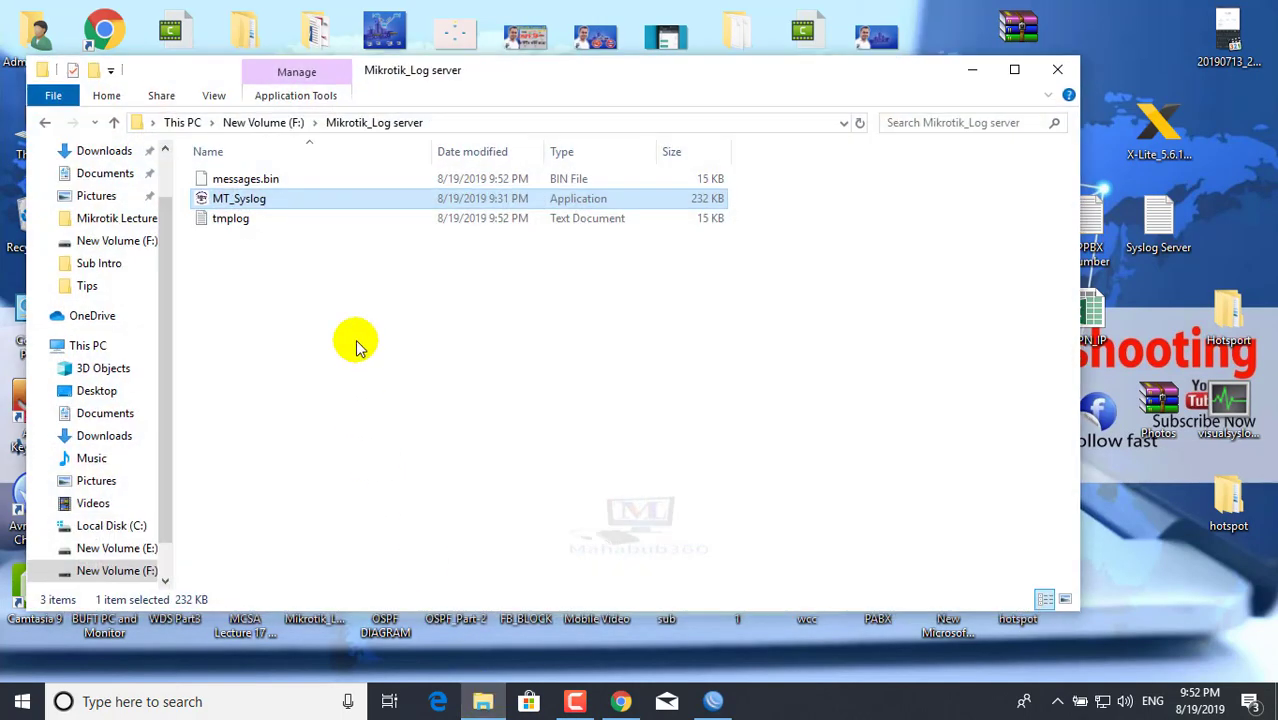
{"action": "right_click", "coordinate": [229, 269]}
{"action": "left_click", "coordinate": [273, 346]}
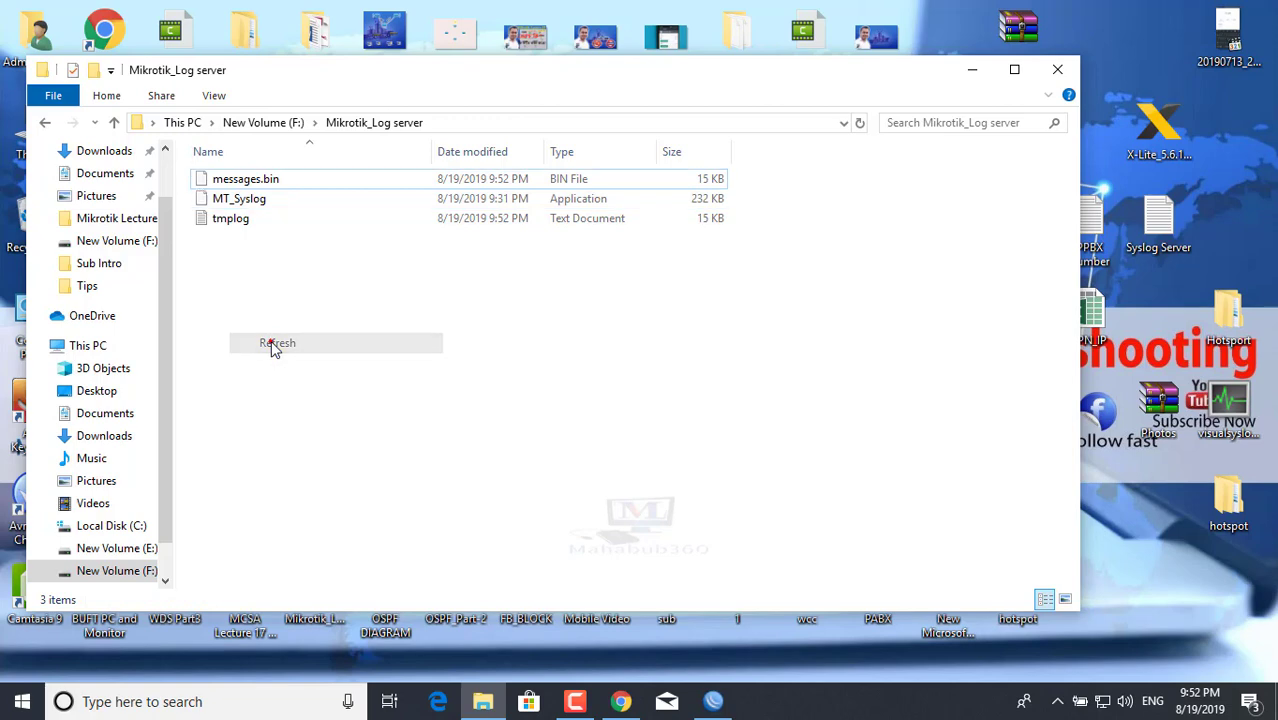
{"action": "left_click", "coordinate": [236, 220]}
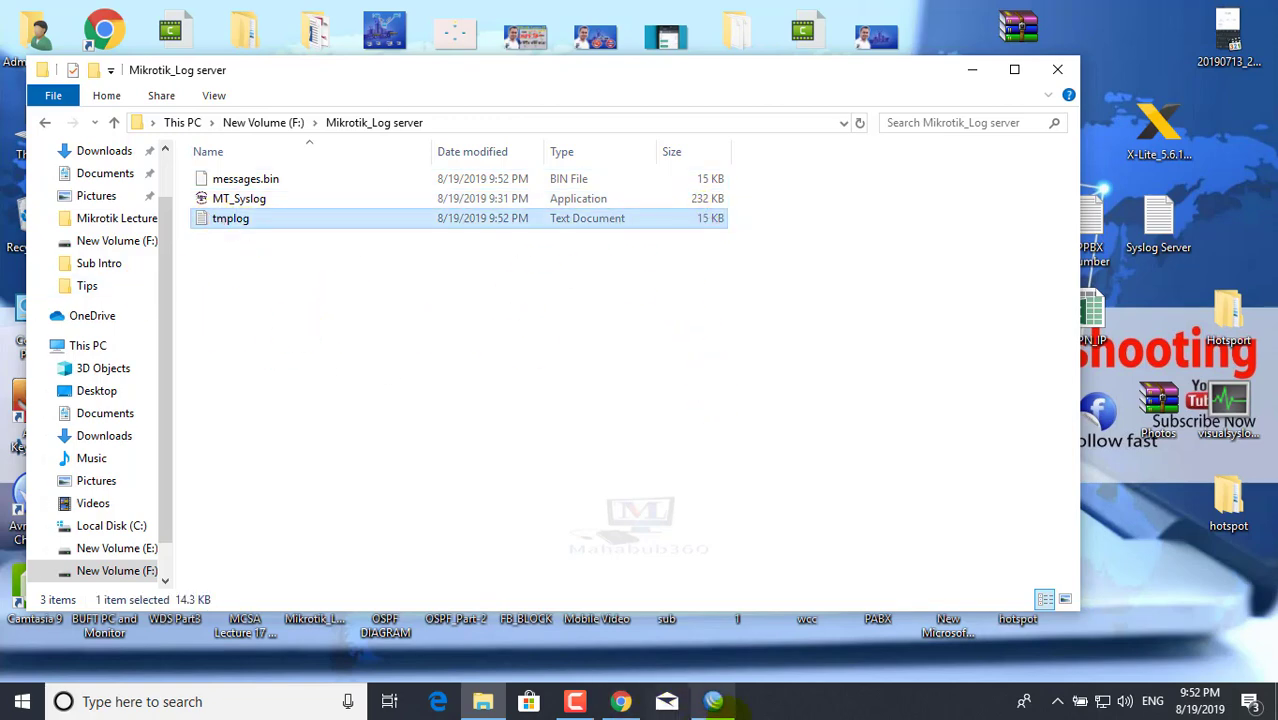
- Start MT_Syslog again from the Mikrotik_Log server folder, accept the security warning and minimize the folder window
{"action": "double_click", "coordinate": [226, 200]}
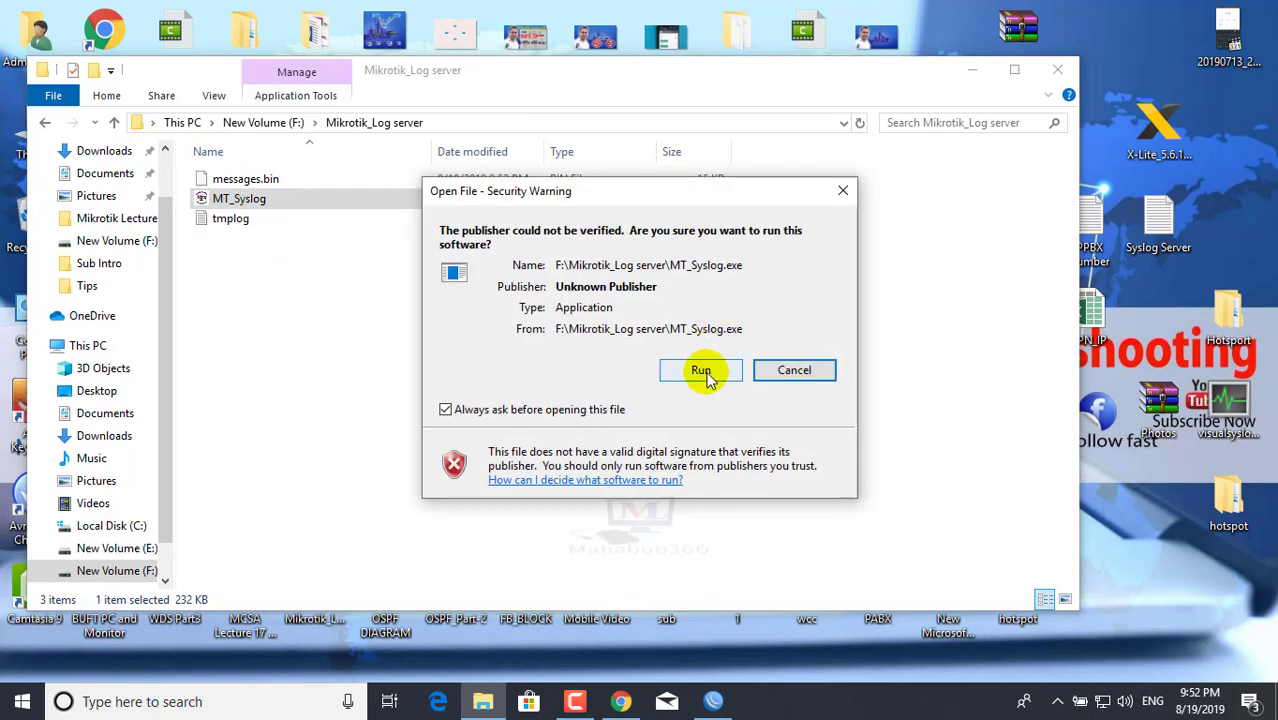
{"action": "left_click", "coordinate": [705, 370]}
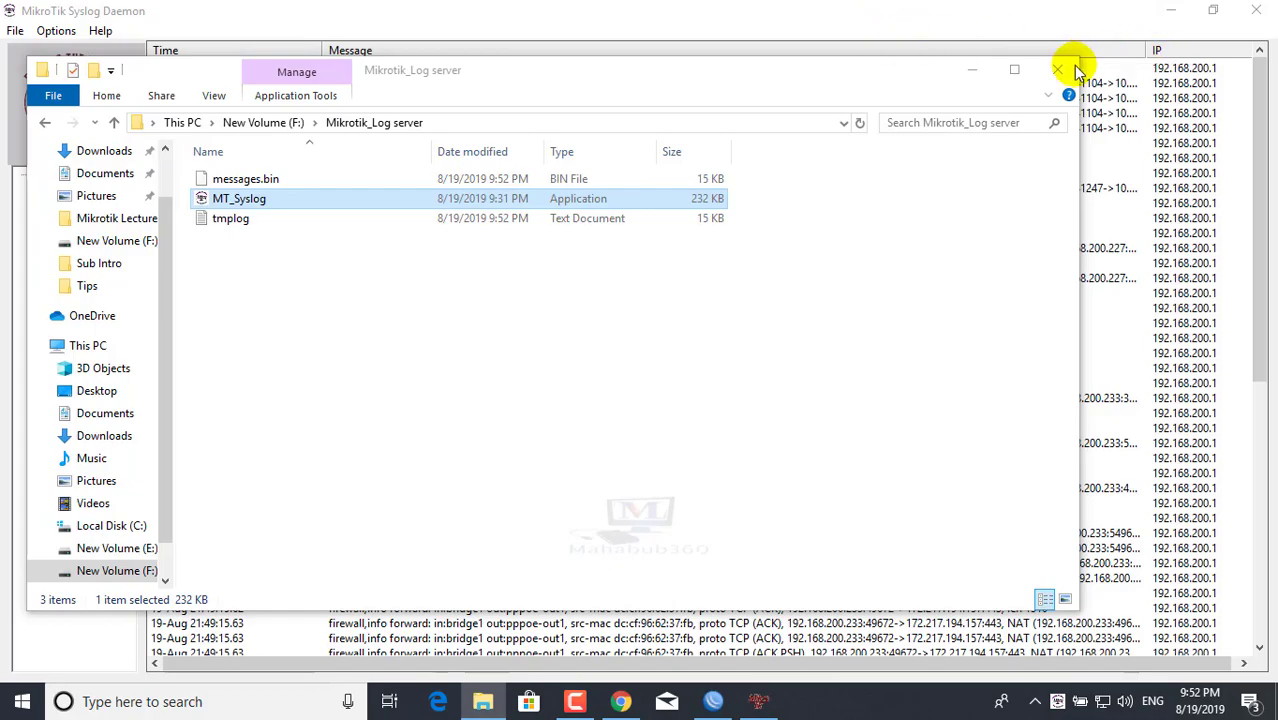
{"action": "left_click", "coordinate": [975, 73]}
- Minimize the Syslog Daemon to the system tray and restore its window from there
{"action": "left_click", "coordinate": [1171, 11]}
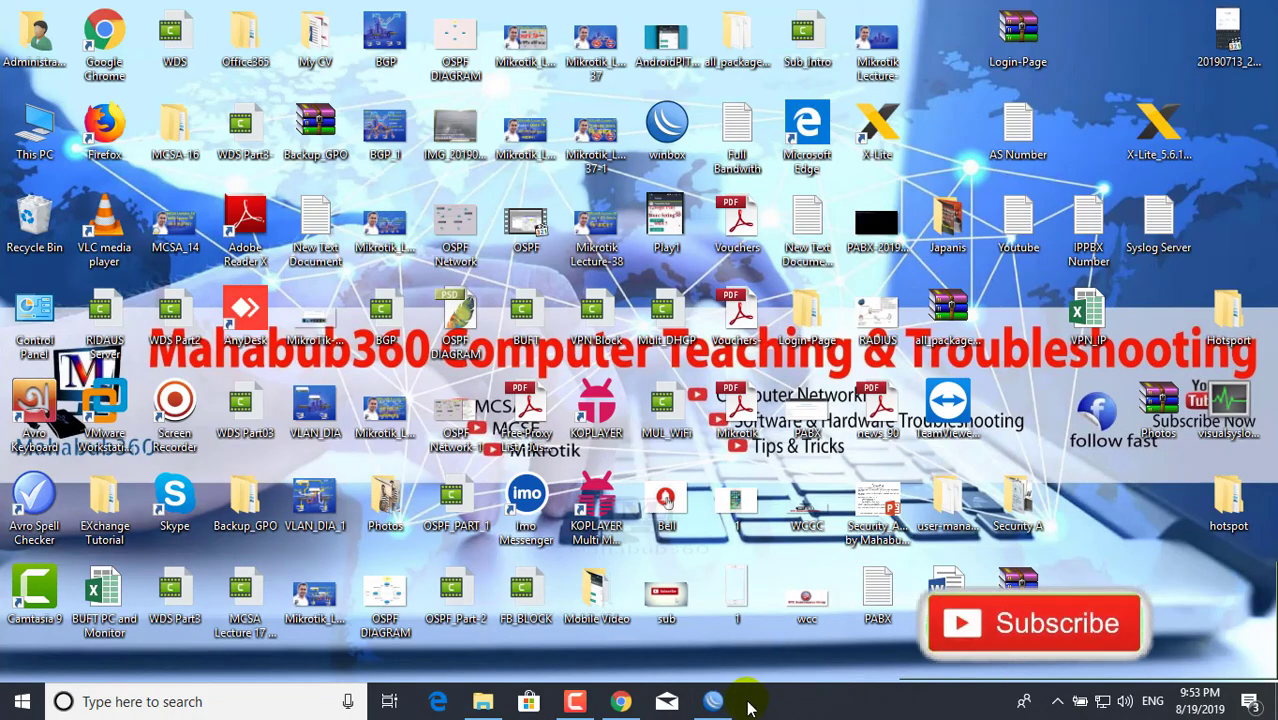
{"action": "left_click", "coordinate": [1059, 702]}
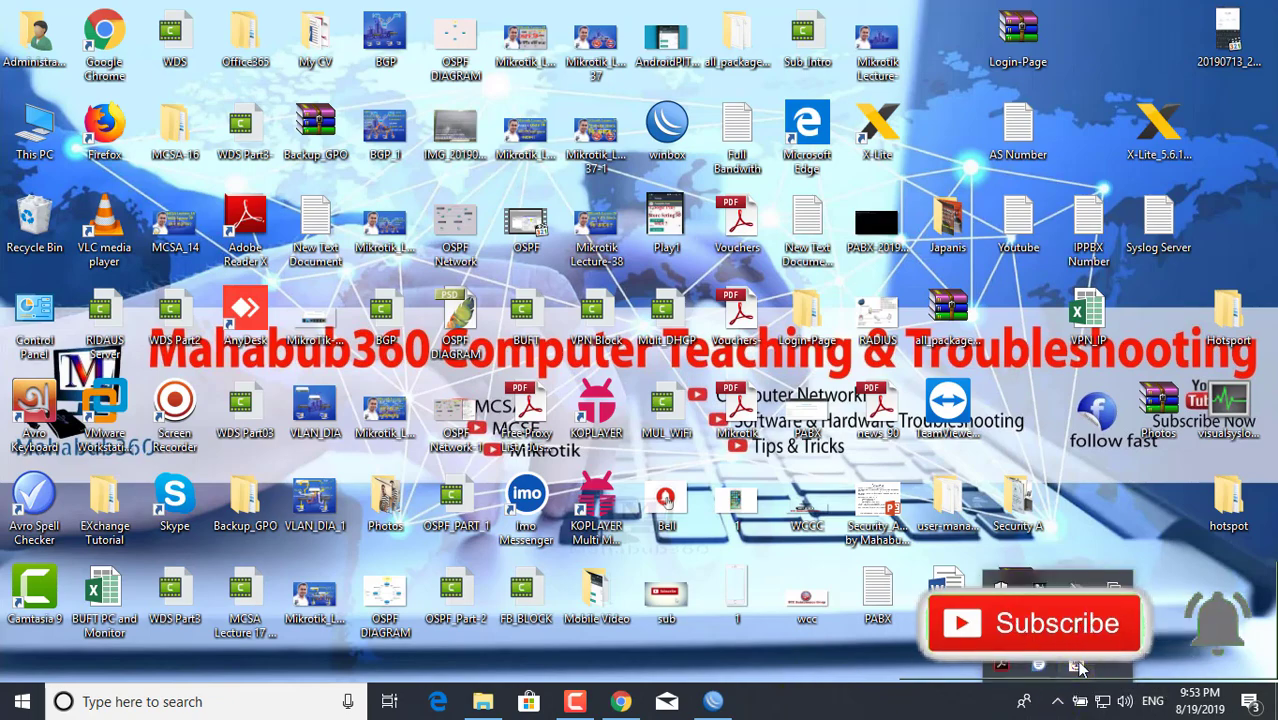
{"action": "double_click", "coordinate": [1077, 666]}
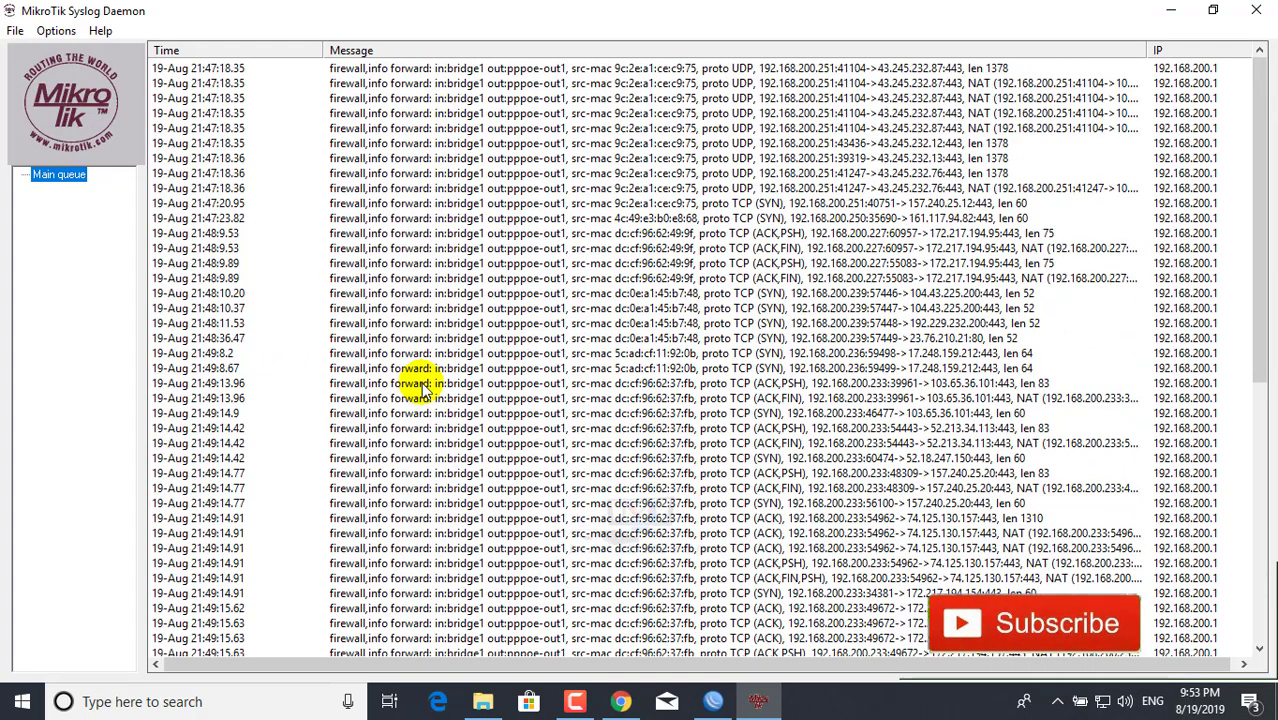
- Switch to WinBox to check the Web_Log_TCP and Web_Log_UDP filter rules, and return to the Syslog Daemon
{"action": "left_click", "coordinate": [713, 701]}
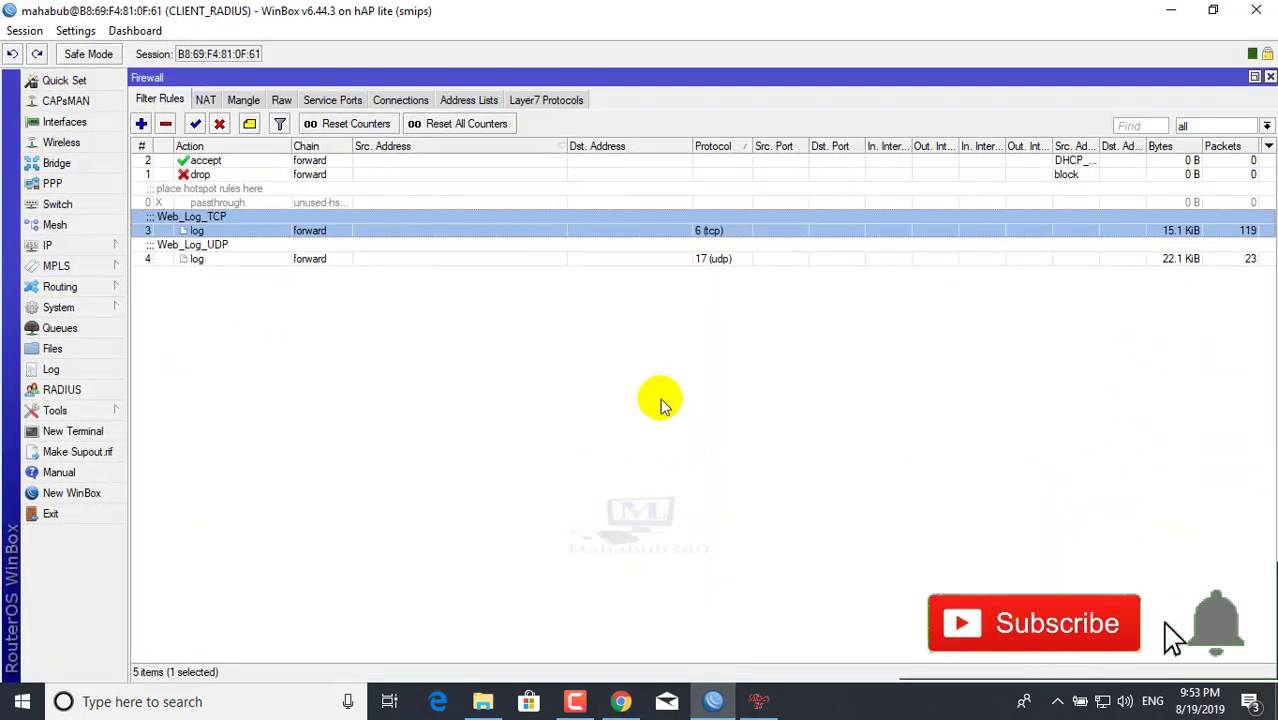
{"action": "left_click", "coordinate": [662, 396]}
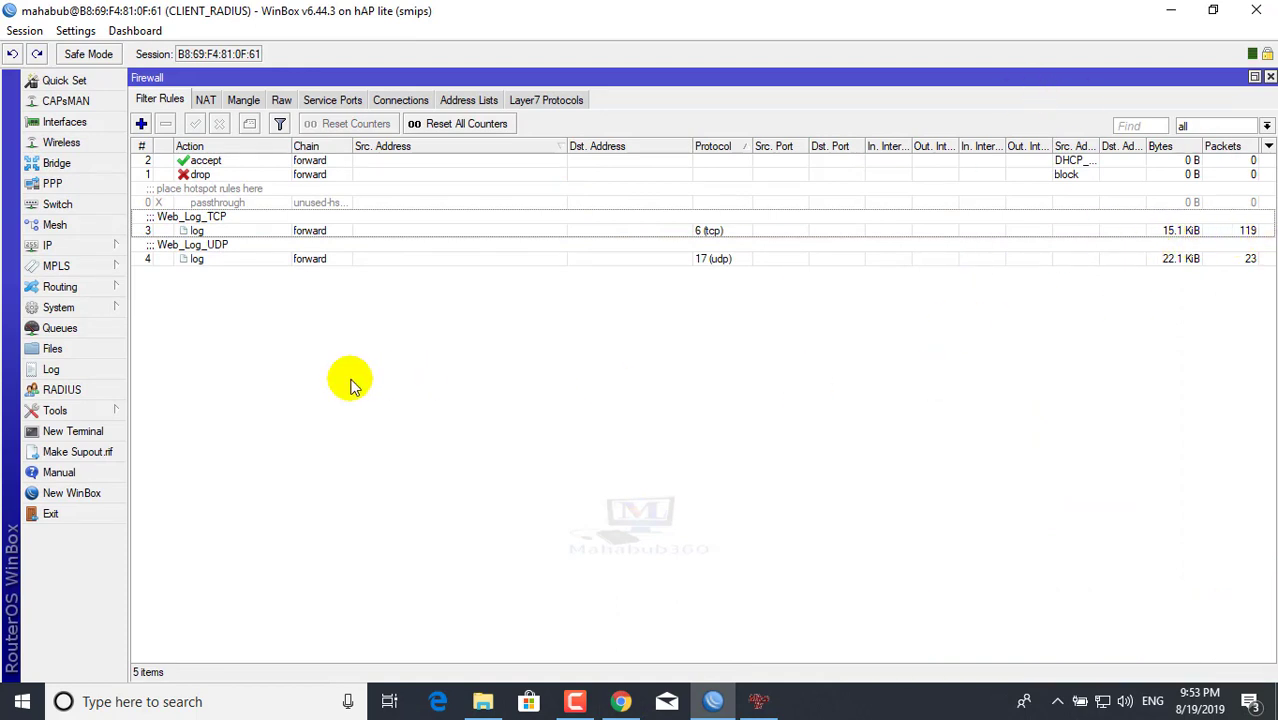
{"action": "left_click", "coordinate": [197, 233]}
{"action": "left_click", "coordinate": [195, 258]}
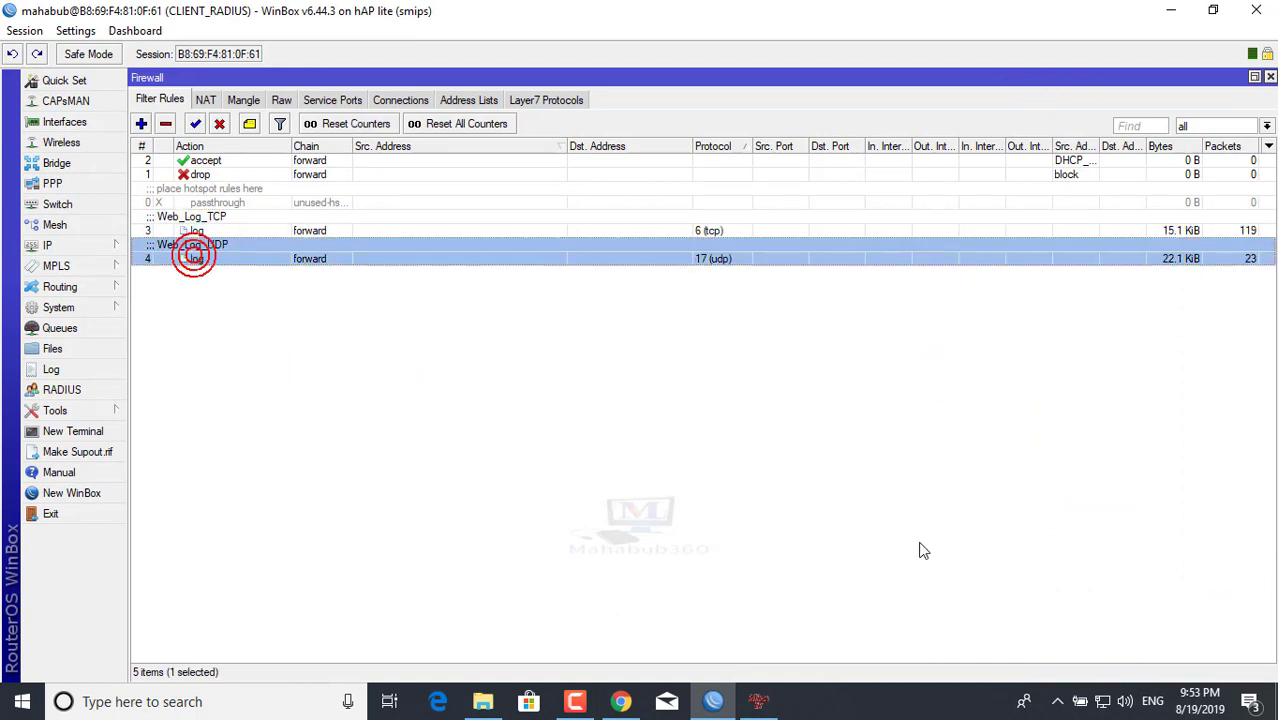
{"action": "left_click", "coordinate": [760, 703]}
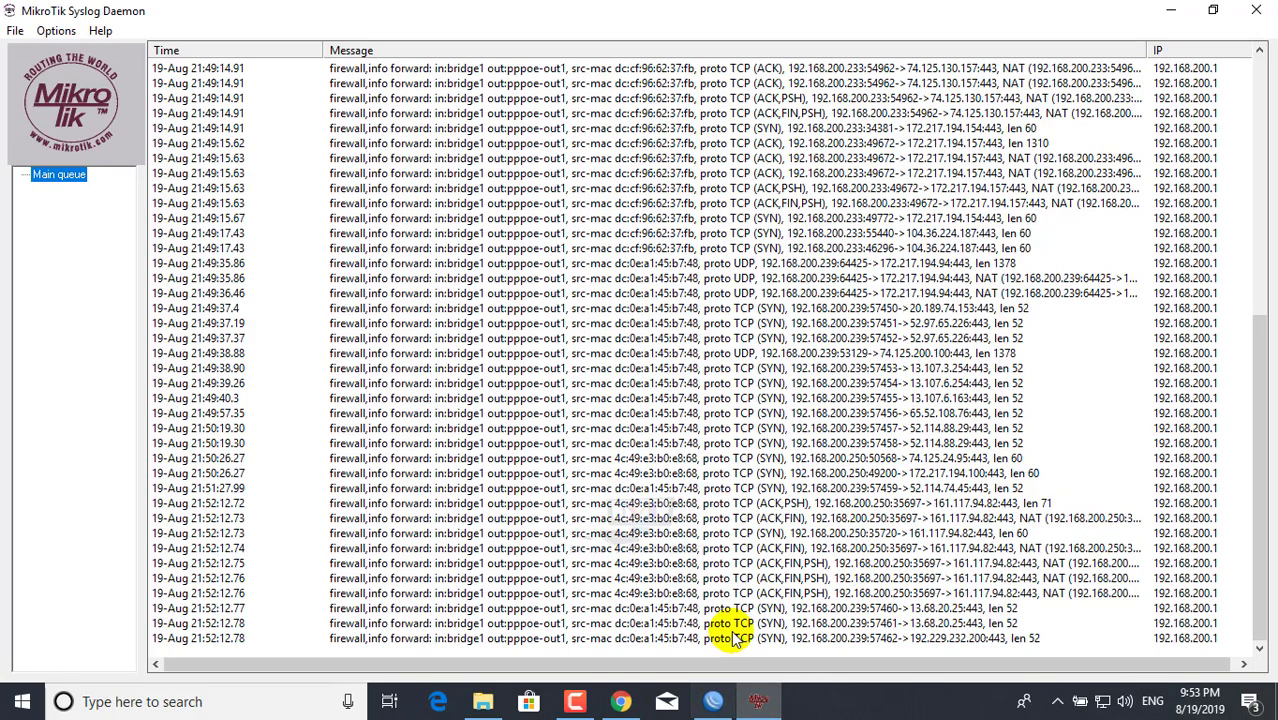
- Bring up the Mikrotik_Log server folder, close the Syslog Daemon behind it and refresh the file list
{"action": "left_click", "coordinate": [483, 701]}
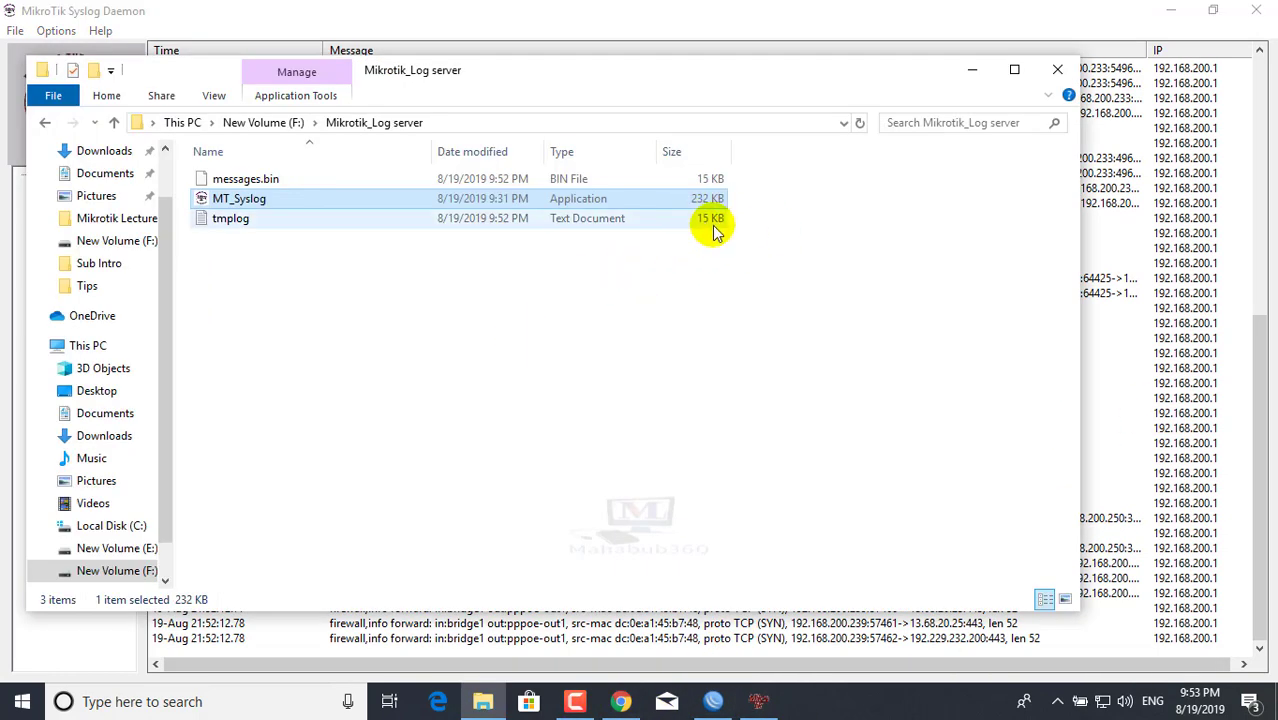
{"action": "left_click", "coordinate": [1257, 10]}
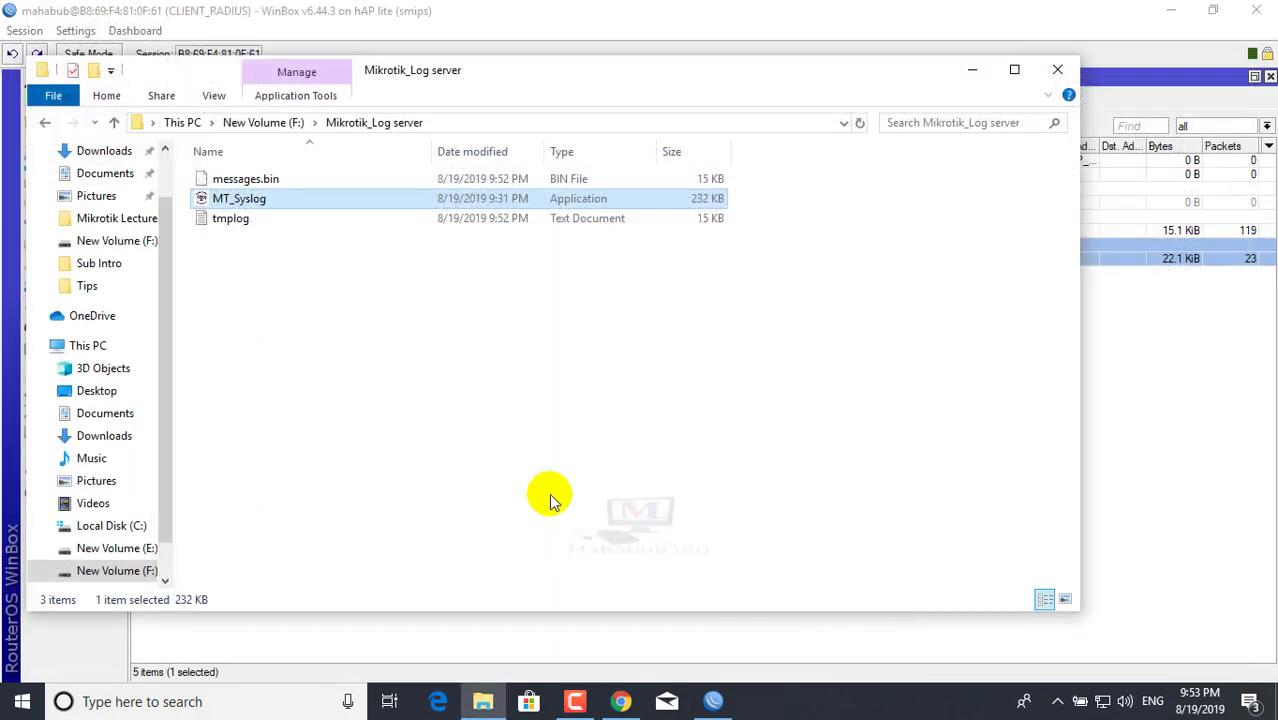
{"action": "right_click", "coordinate": [655, 369]}
{"action": "left_click", "coordinate": [700, 445]}
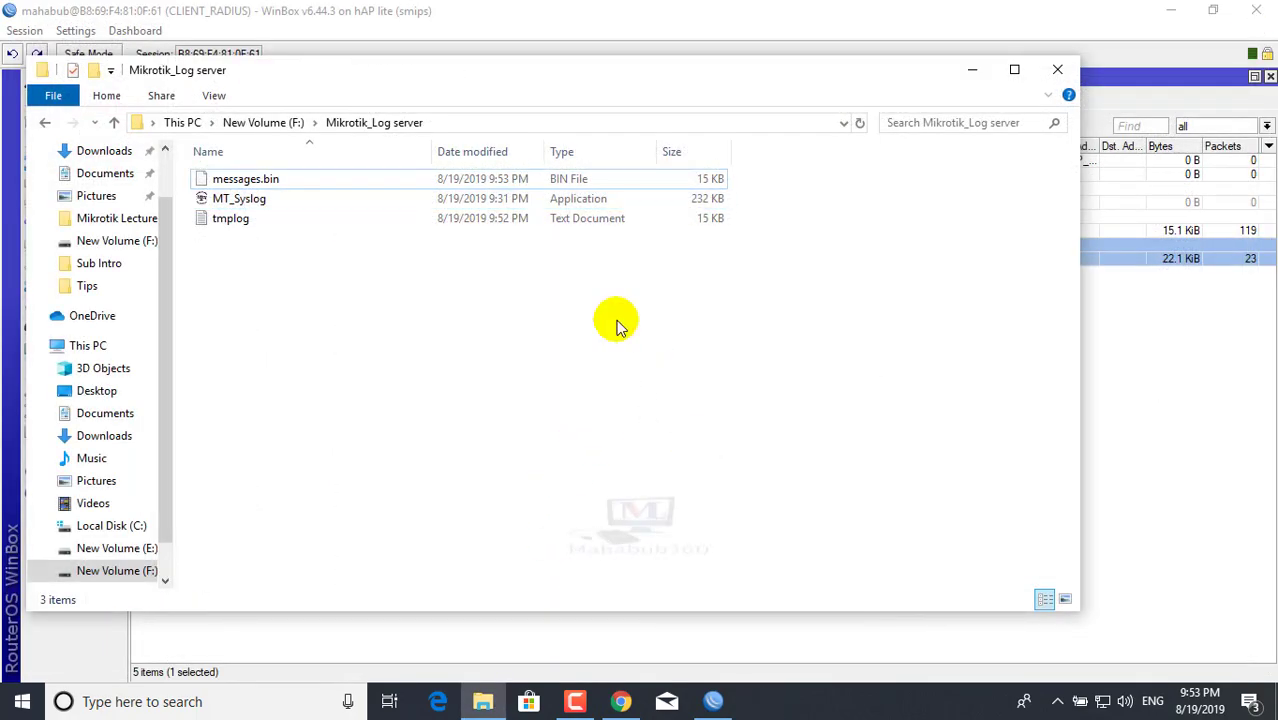
- Refresh the Mikrotik_Log server folder again and check the tmplog file's size and modification date
{"action": "right_click", "coordinate": [456, 299]}
{"action": "left_click", "coordinate": [520, 376]}
{"action": "left_click", "coordinate": [600, 306]}
{"action": "left_click", "coordinate": [325, 214]}
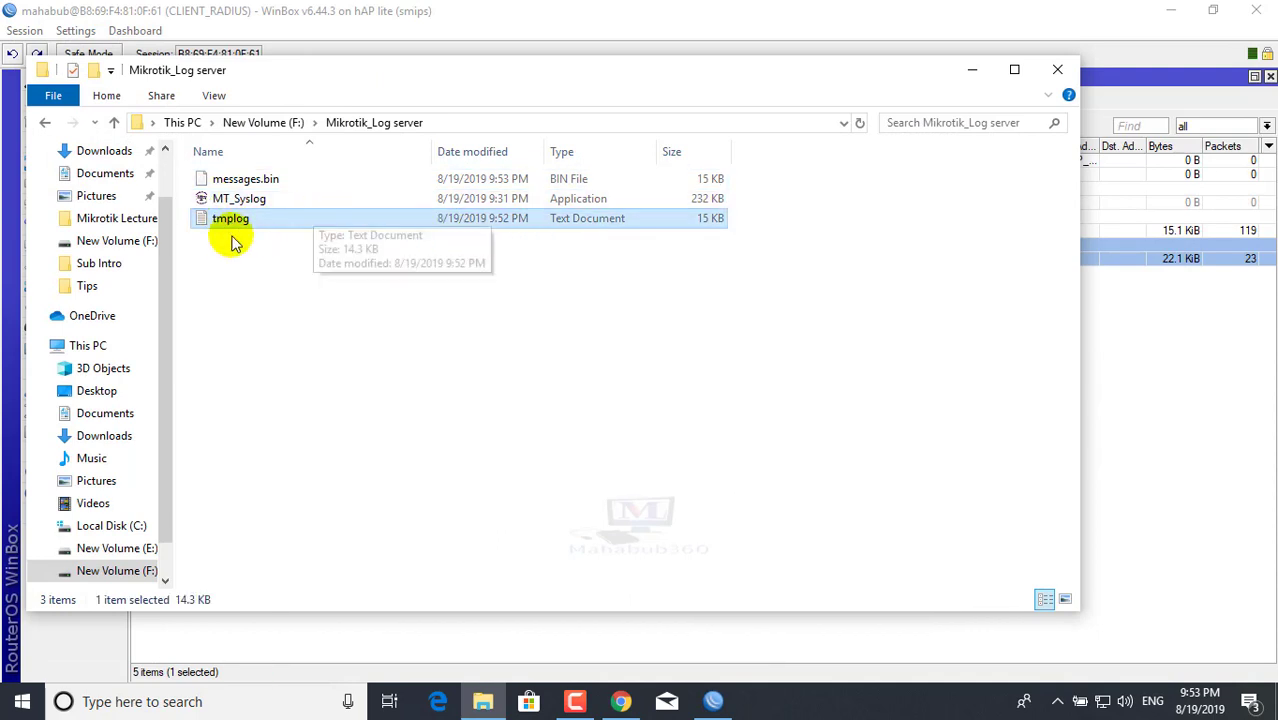
{"action": "left_click", "coordinate": [1017, 160]}
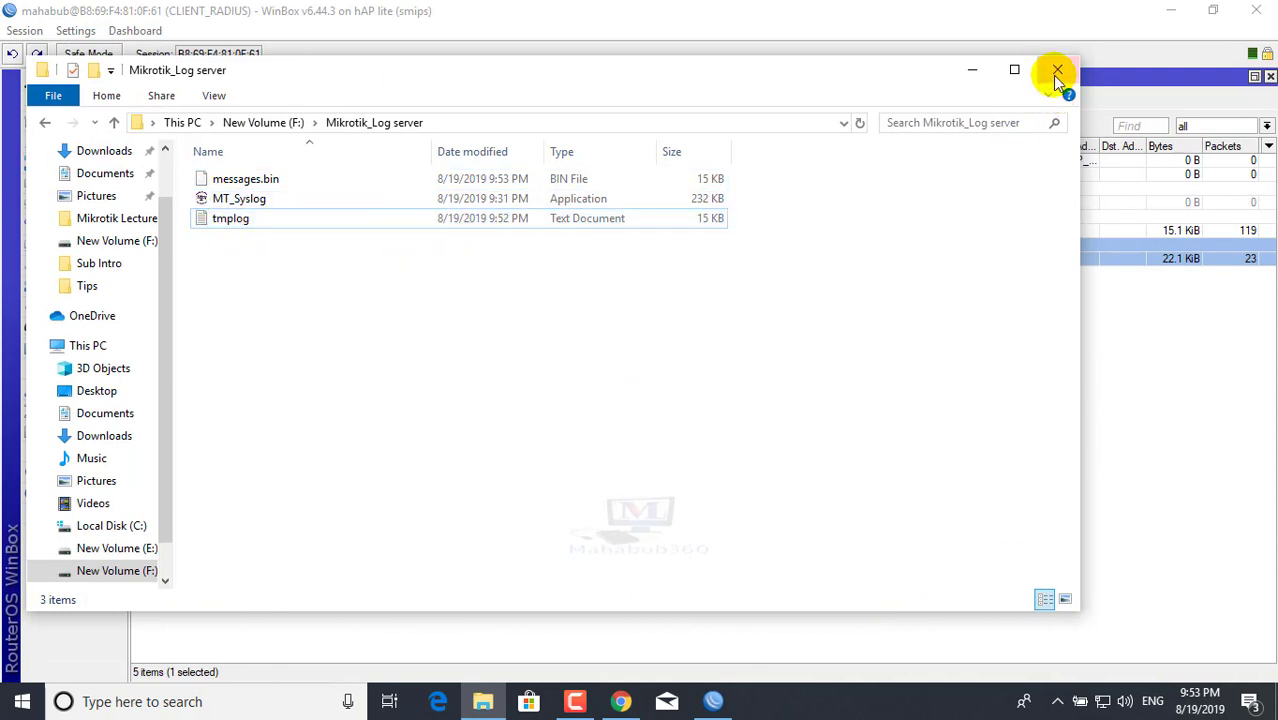